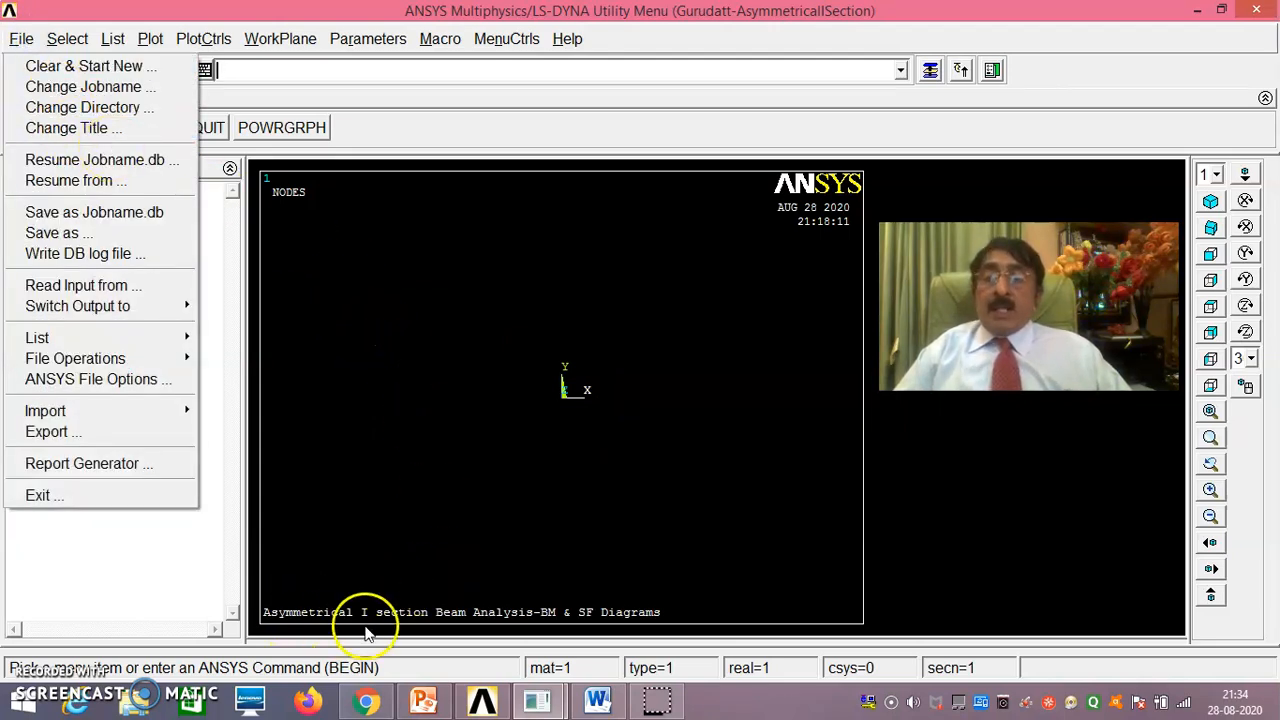
Filter the interface preferences to the Structural discipline.
click(442, 234)
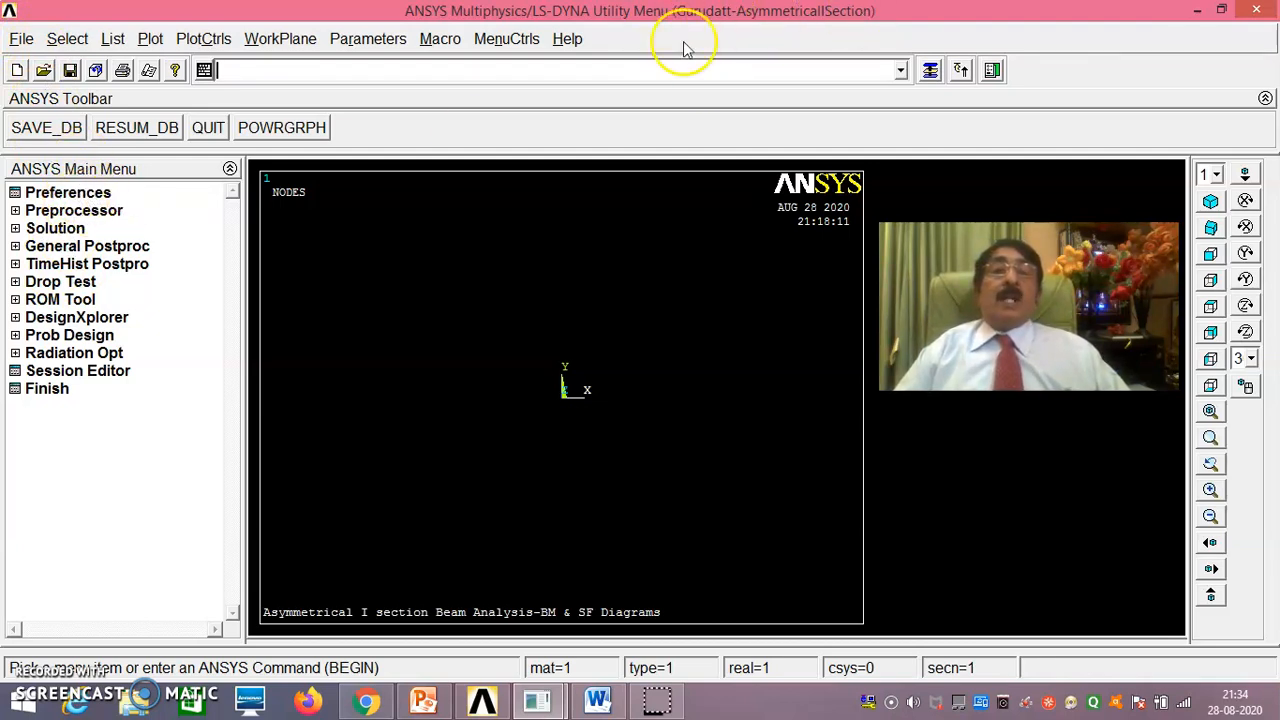
click(60, 192)
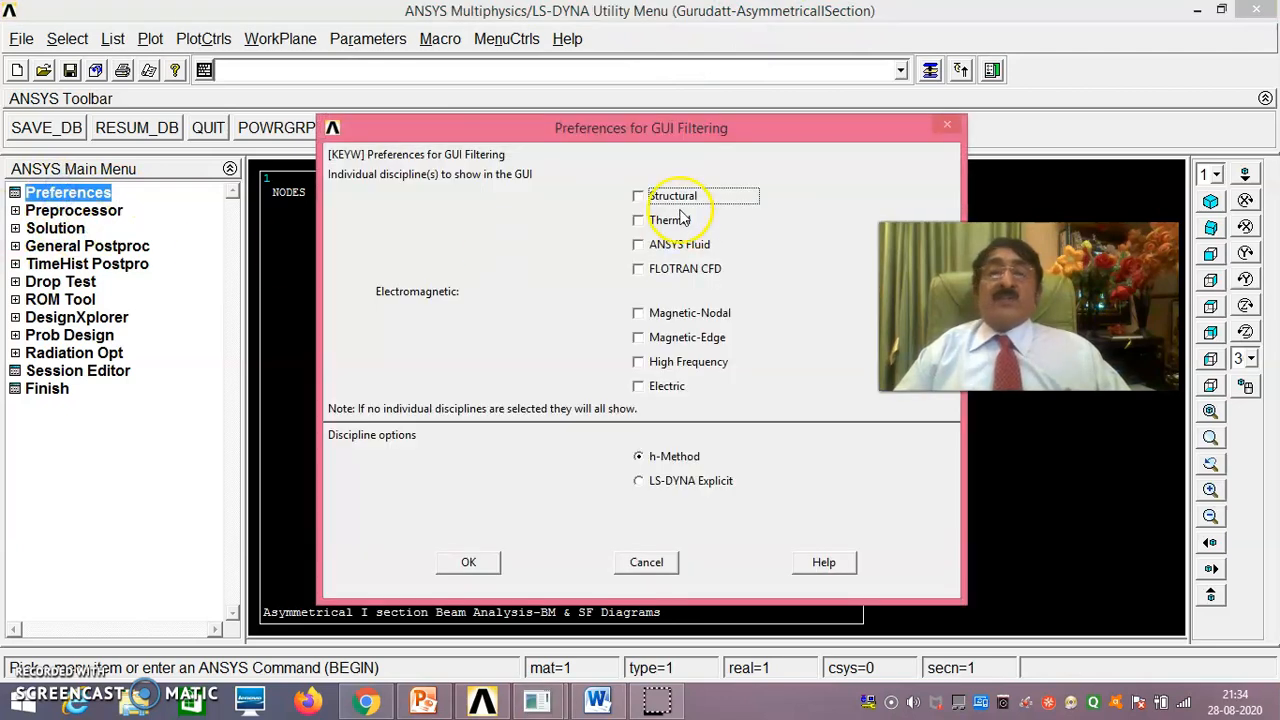
click(663, 198)
click(468, 562)
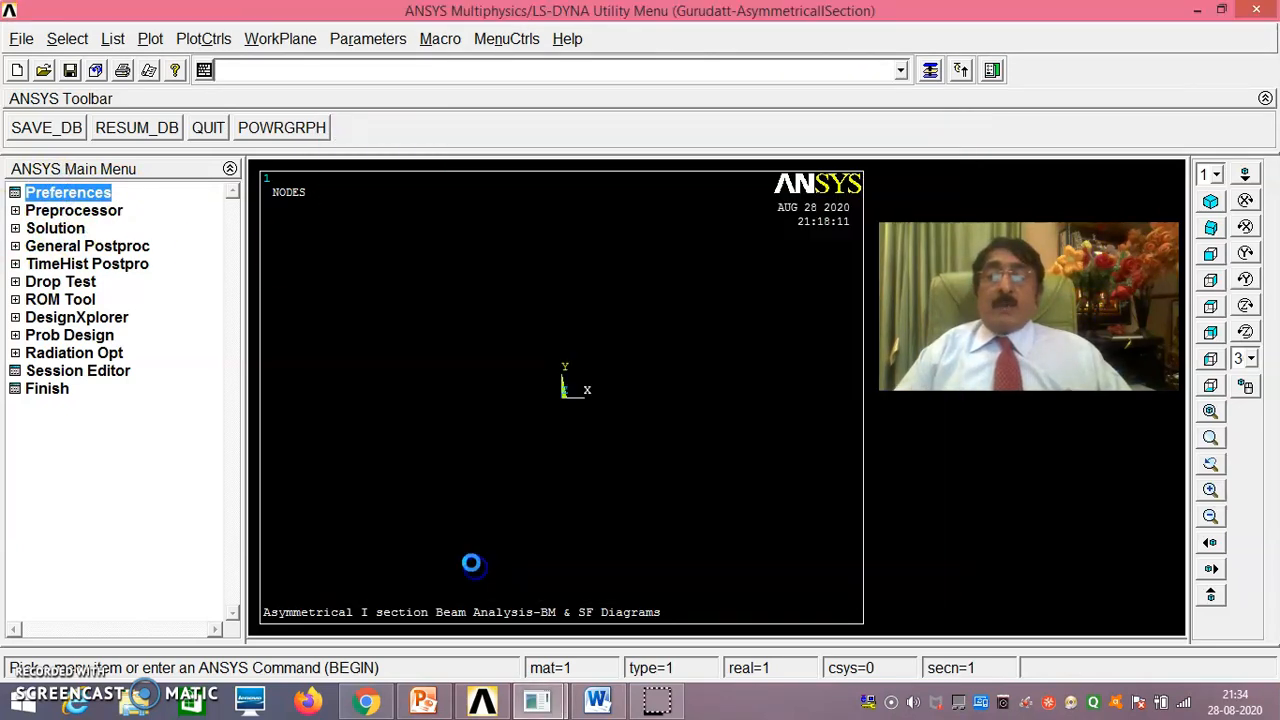
Add the Beam 2 node 188 element type as reference number 1.
click(80, 211)
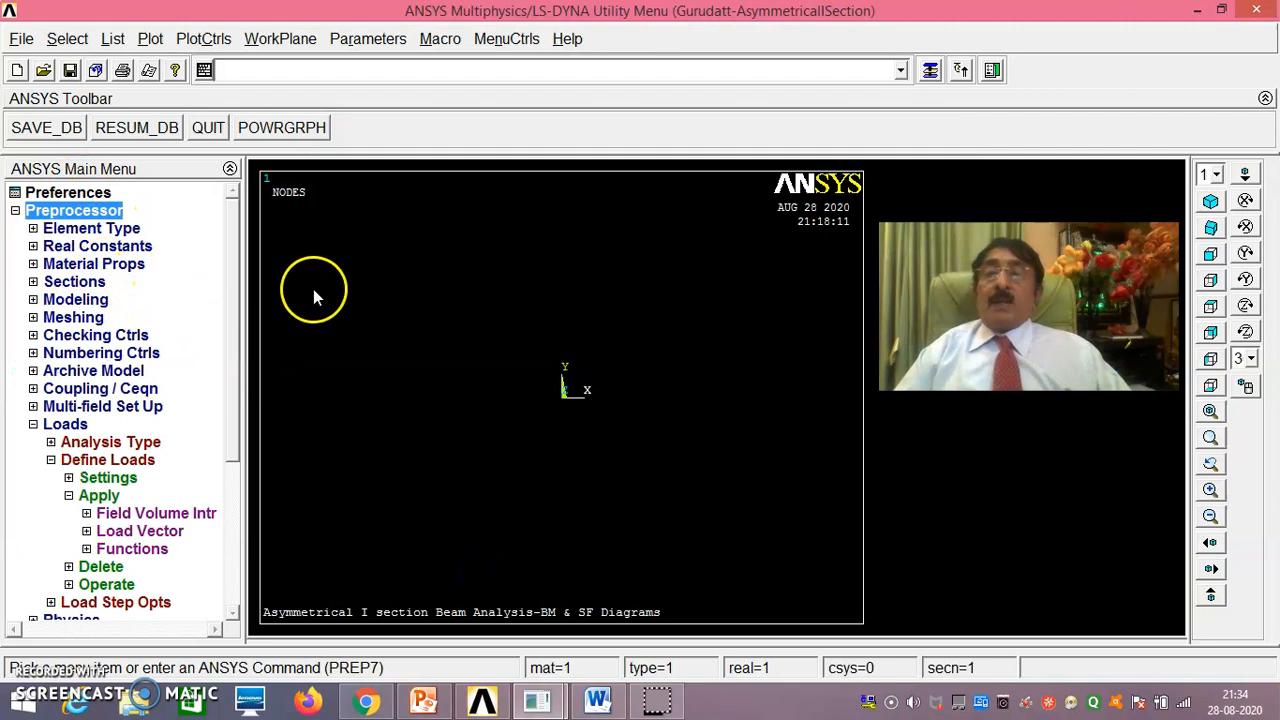
click(118, 229)
click(126, 248)
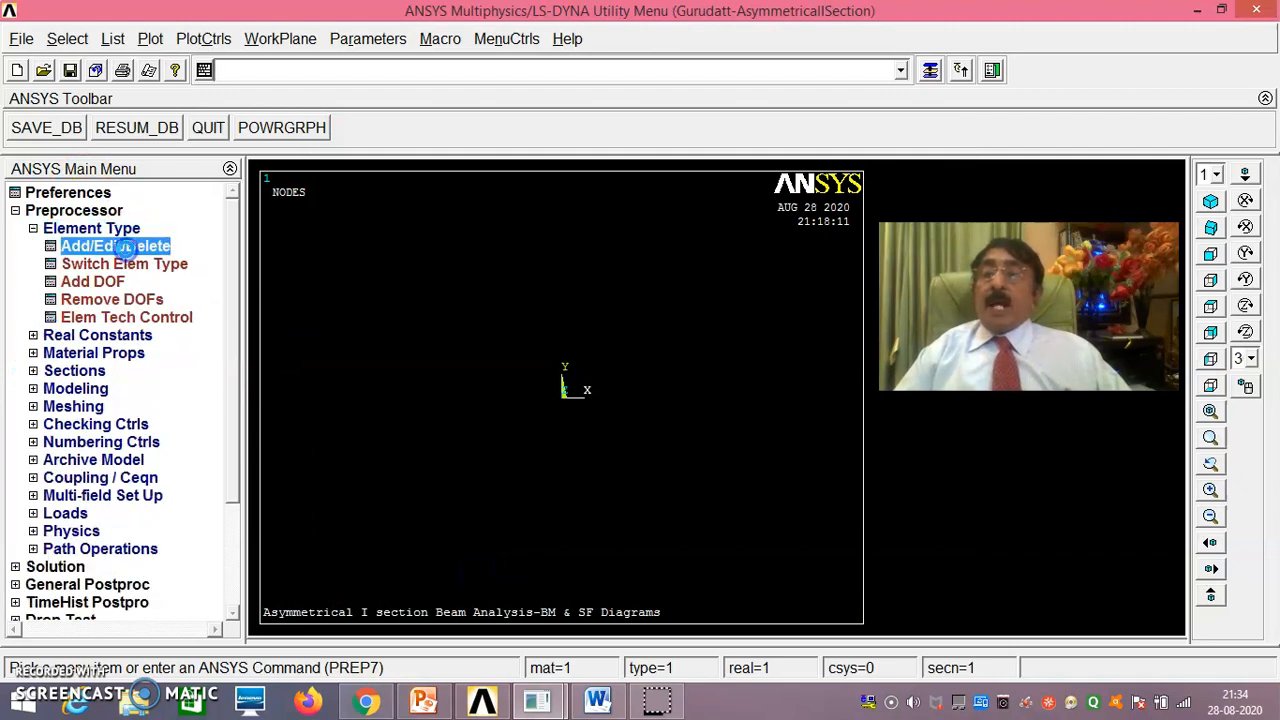
click(140, 479)
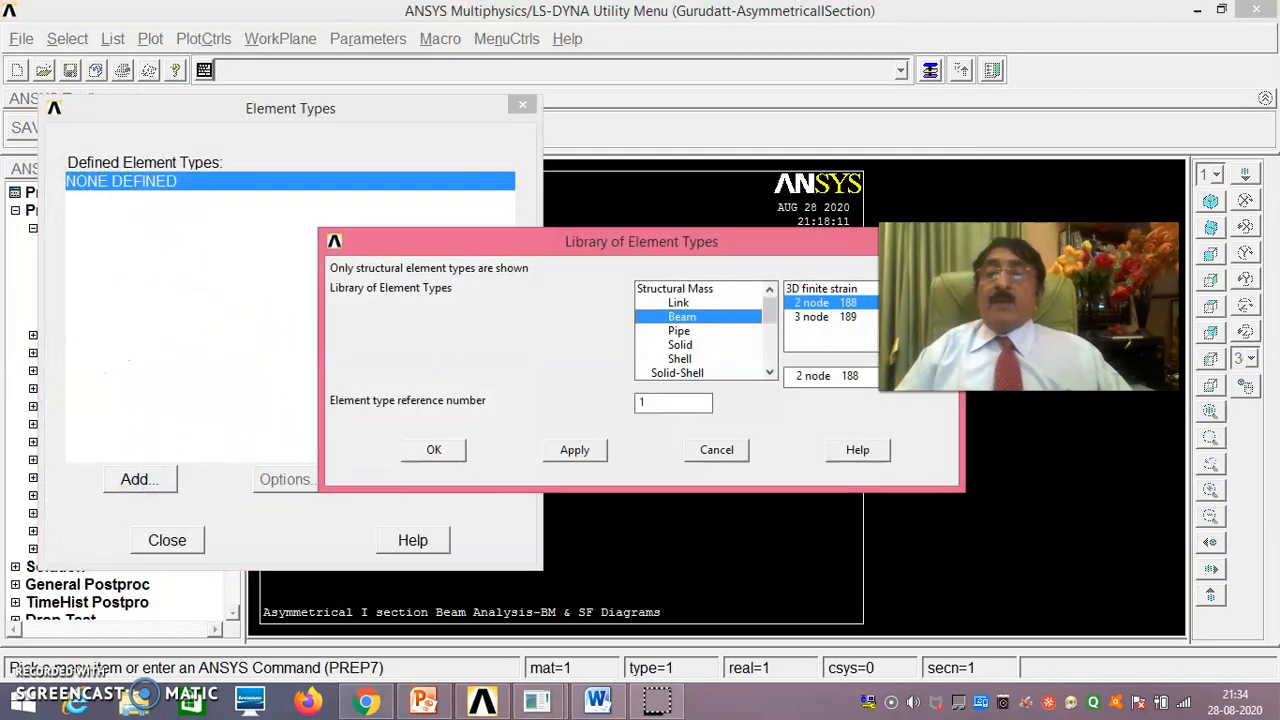
drag(980, 308, 1017, 458)
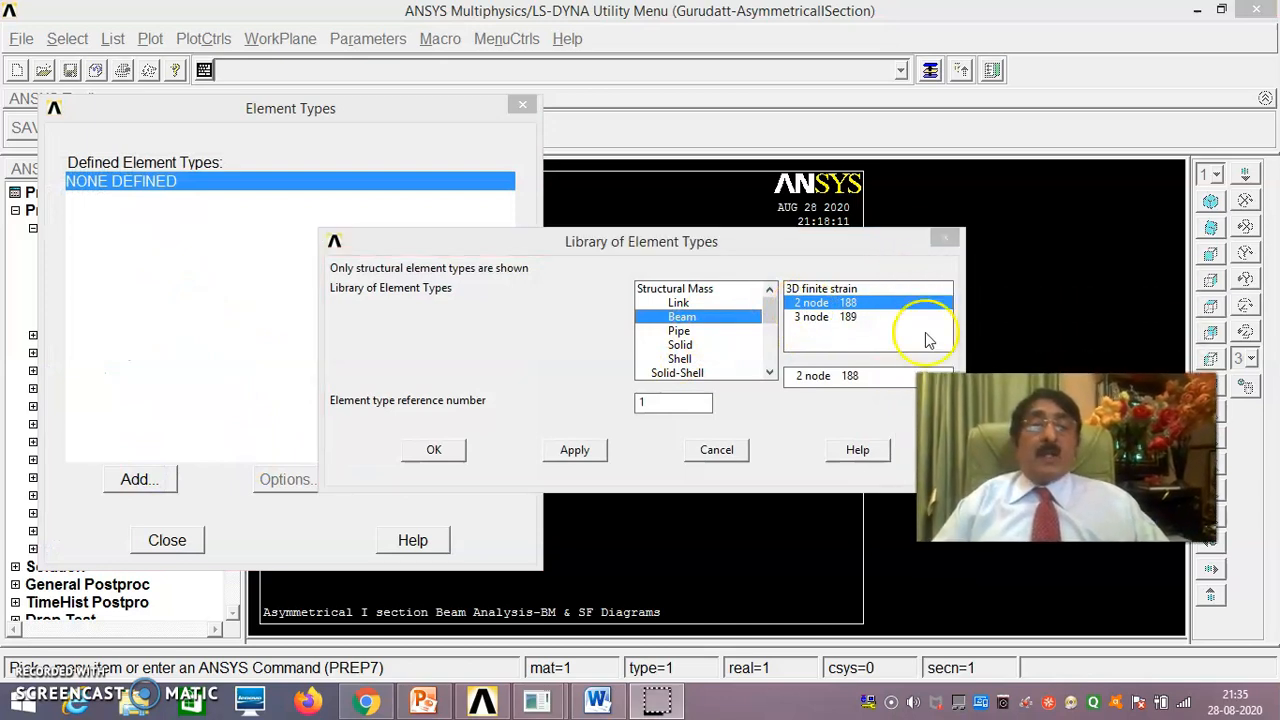
click(436, 450)
click(172, 538)
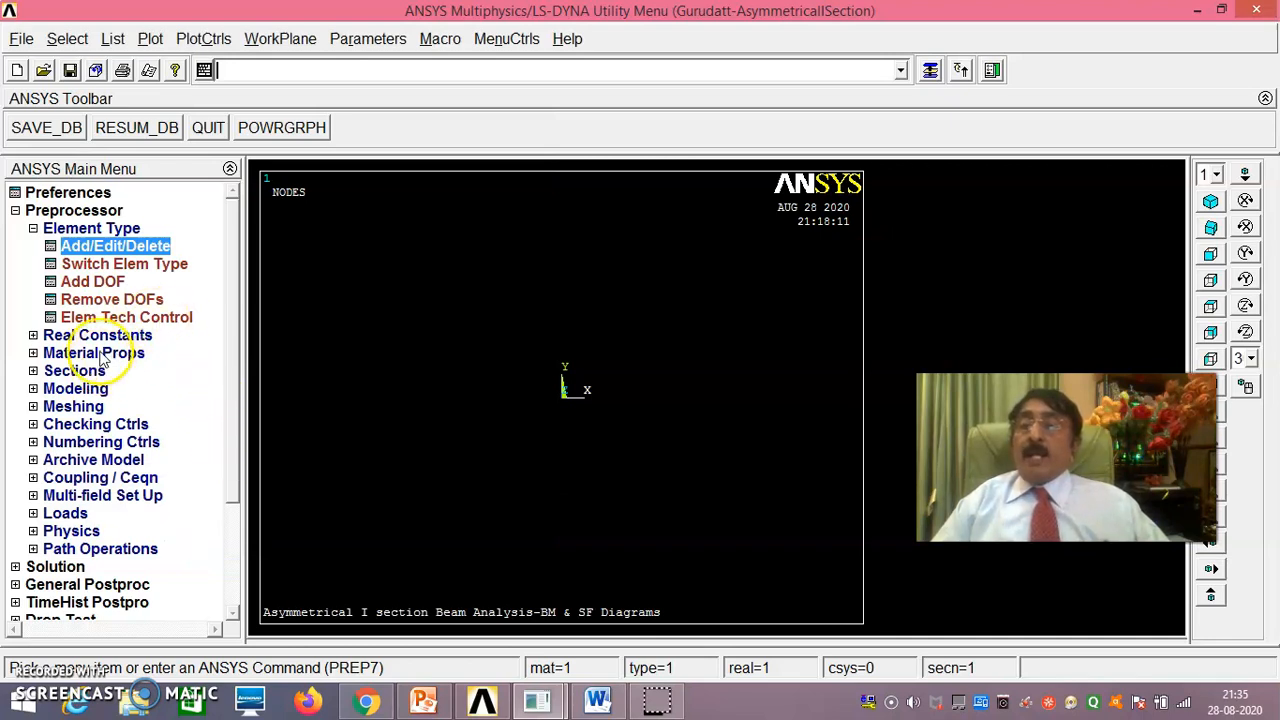
Define material model 1 as structural linear elastic isotropic with EX 2.1e5 and PRXY 0.27.
click(100, 354)
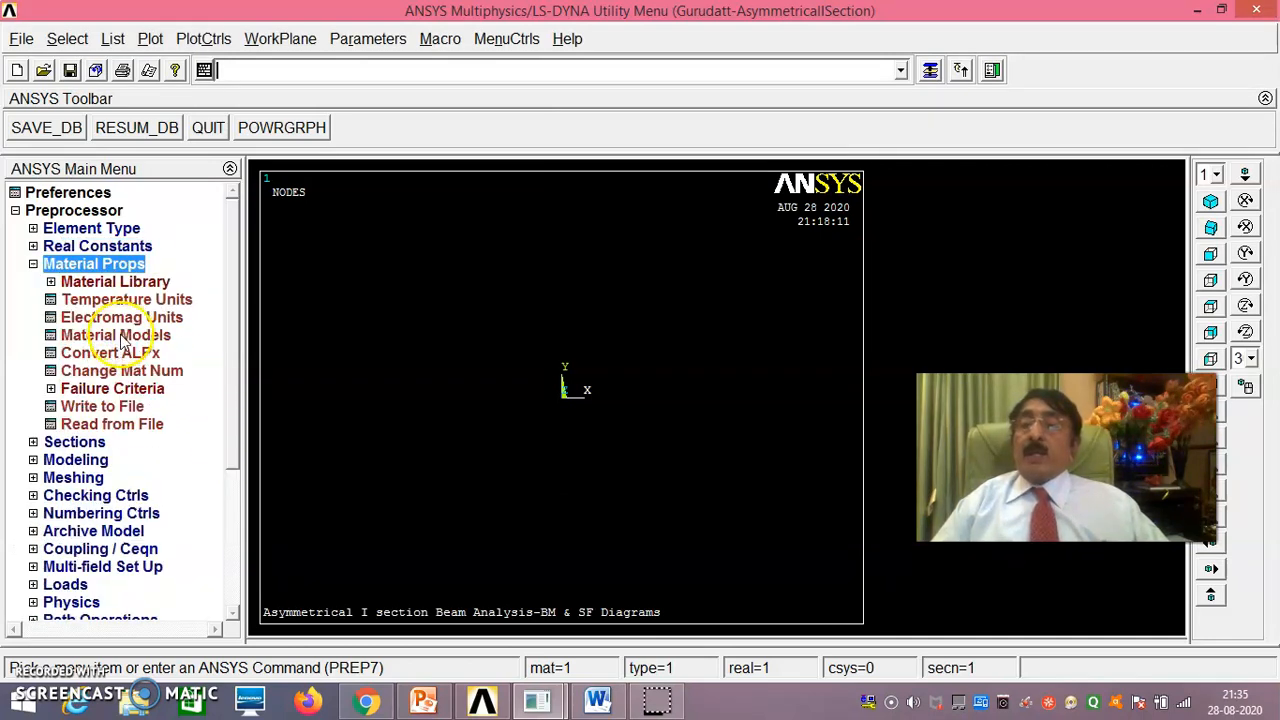
click(120, 337)
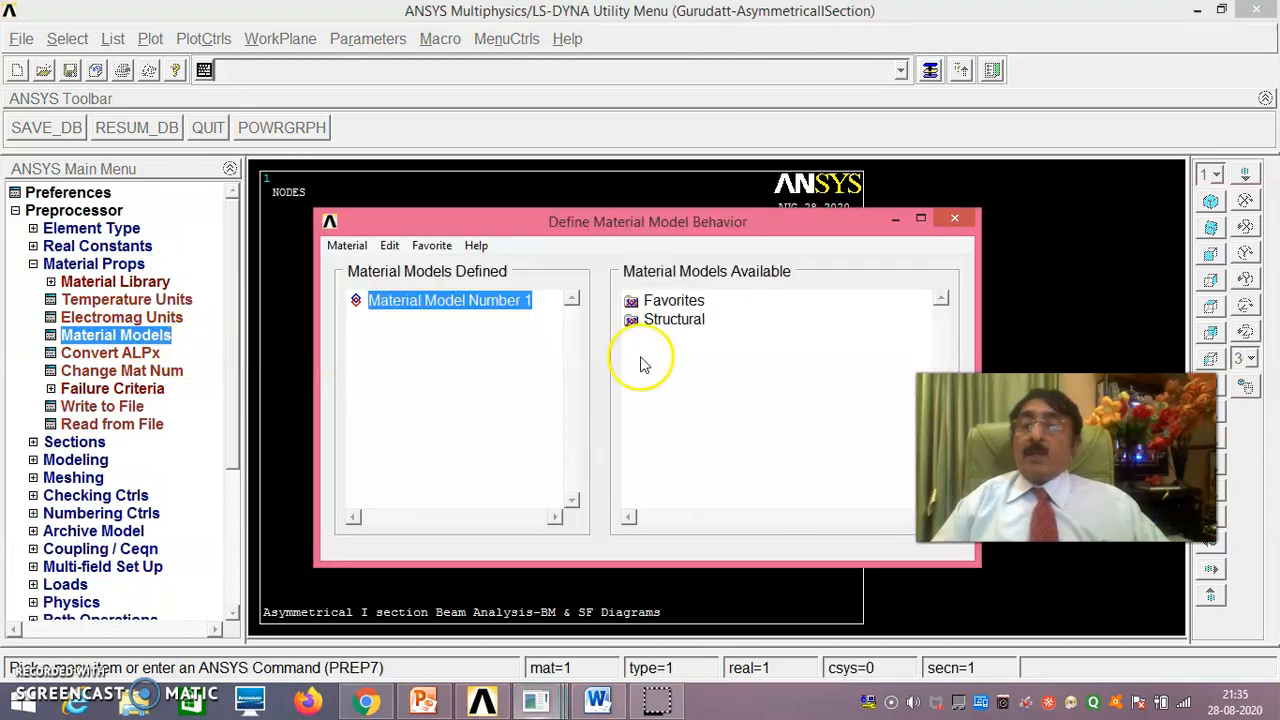
double_click(672, 320)
click(680, 339)
double_click(690, 339)
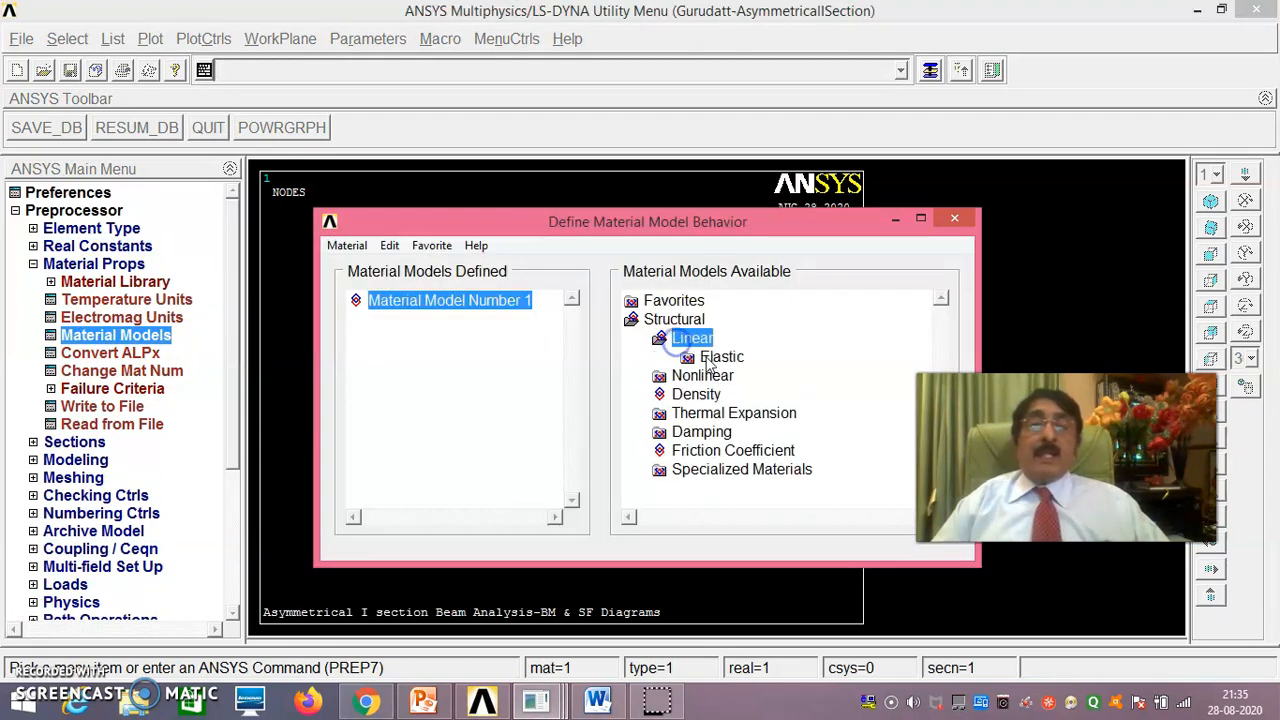
double_click(705, 357)
double_click(735, 375)
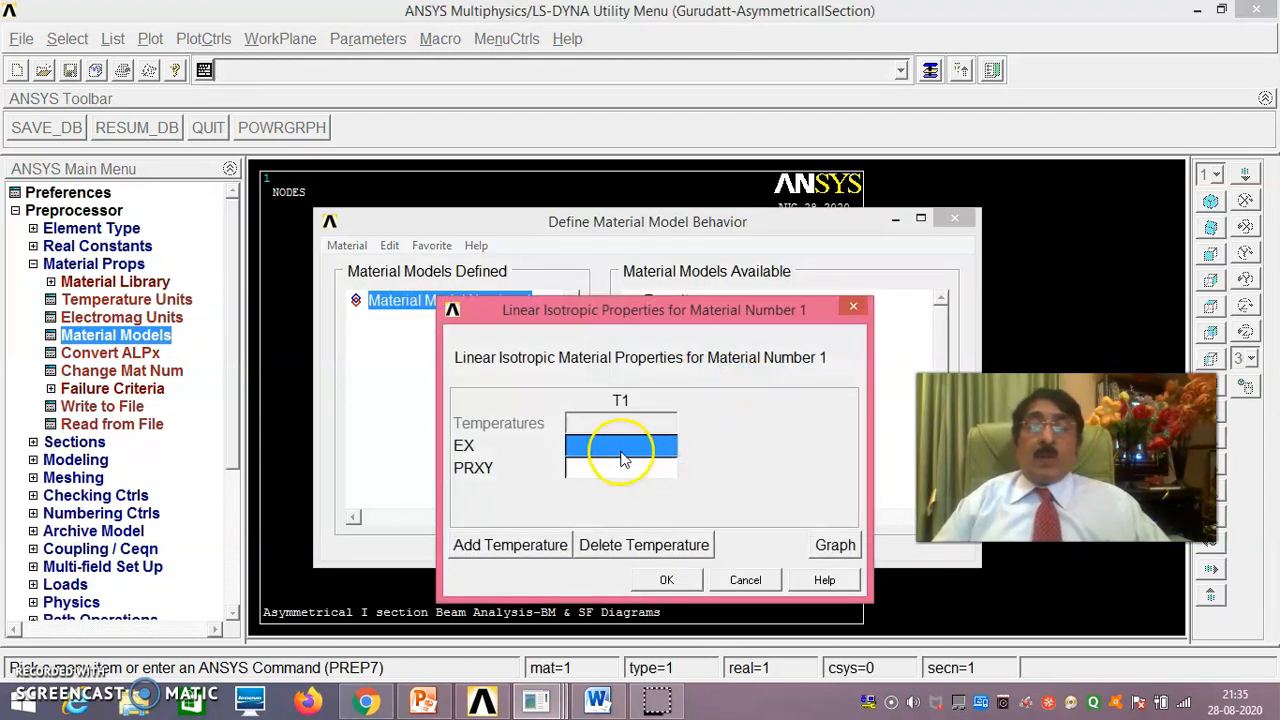
text(2.1e5)
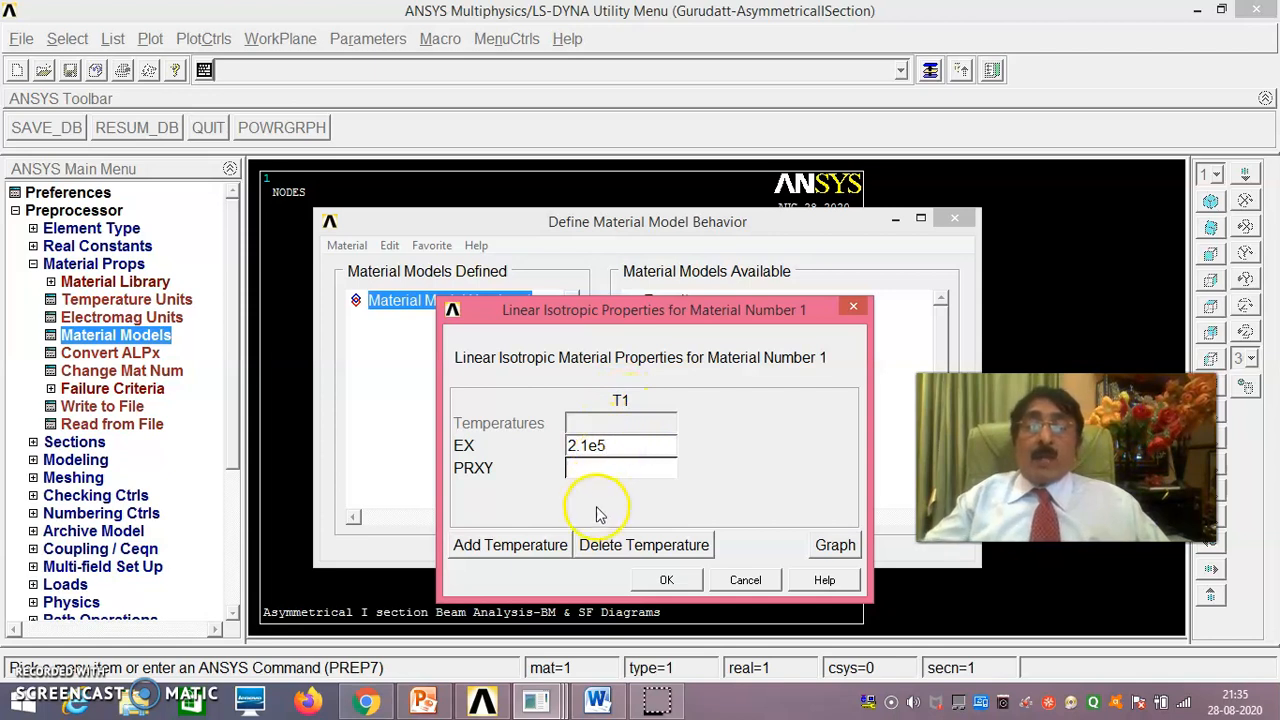
click(613, 472)
text(0)
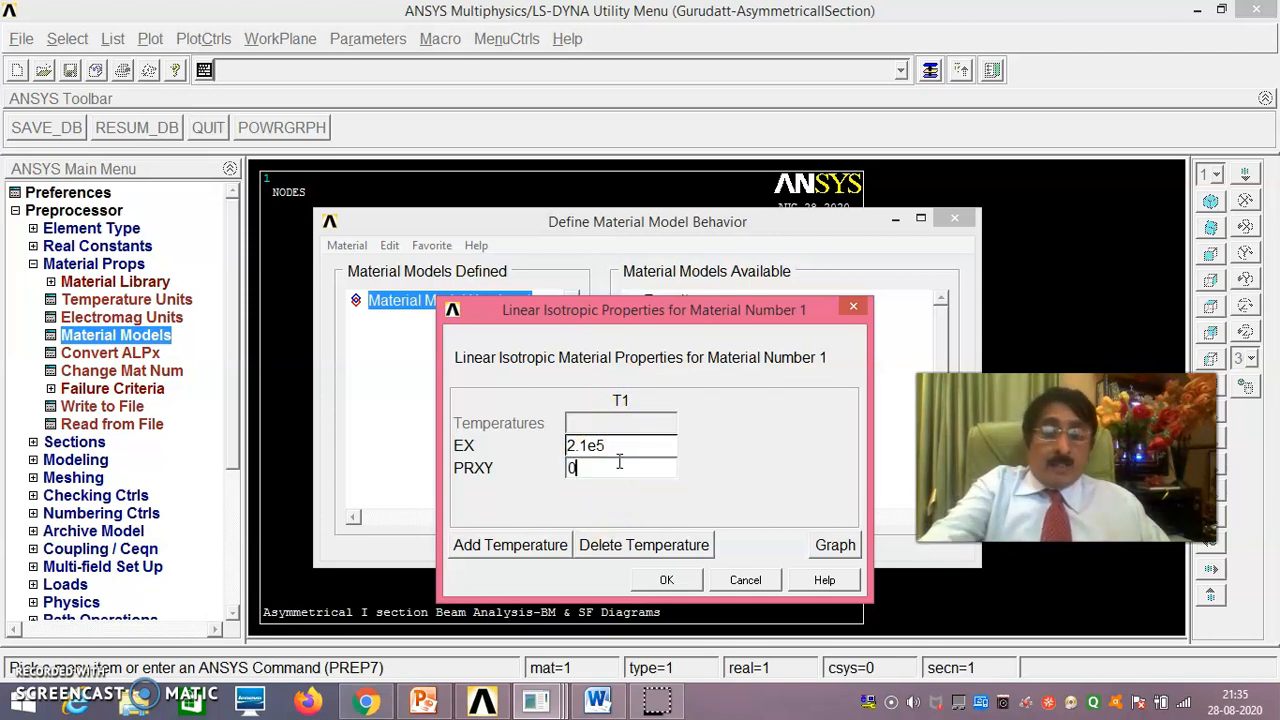
text(.27)
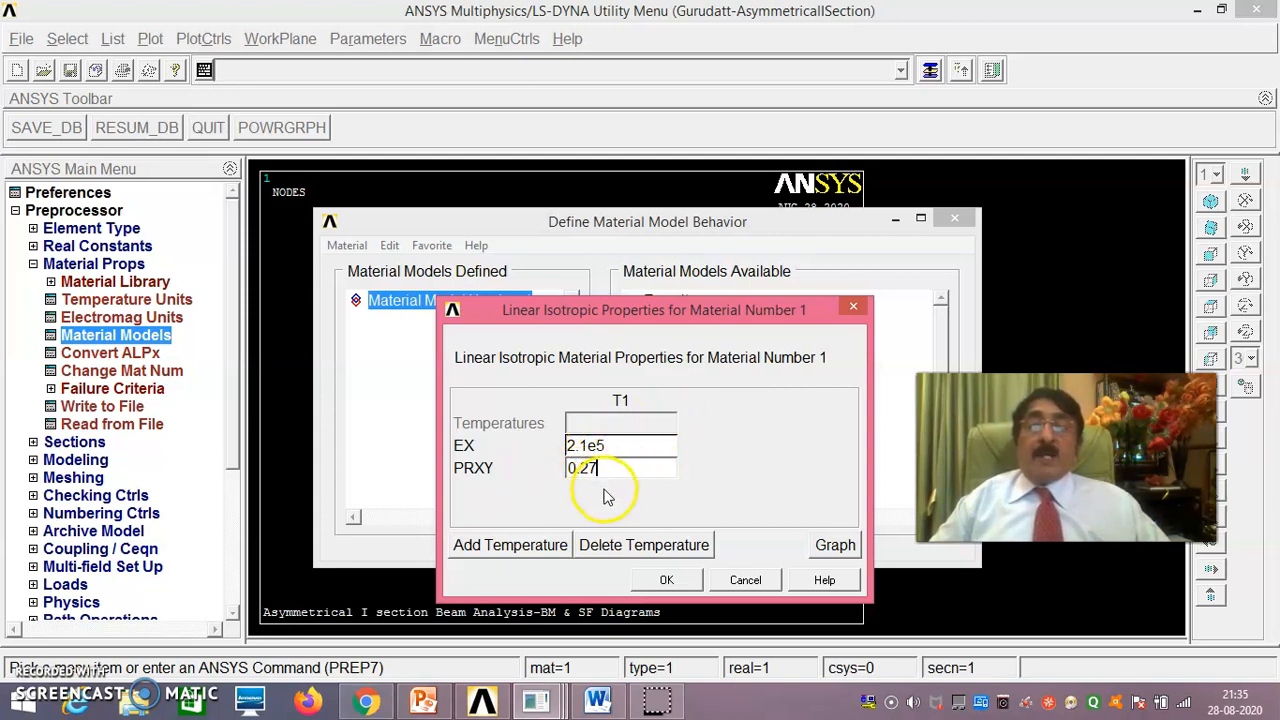
click(666, 580)
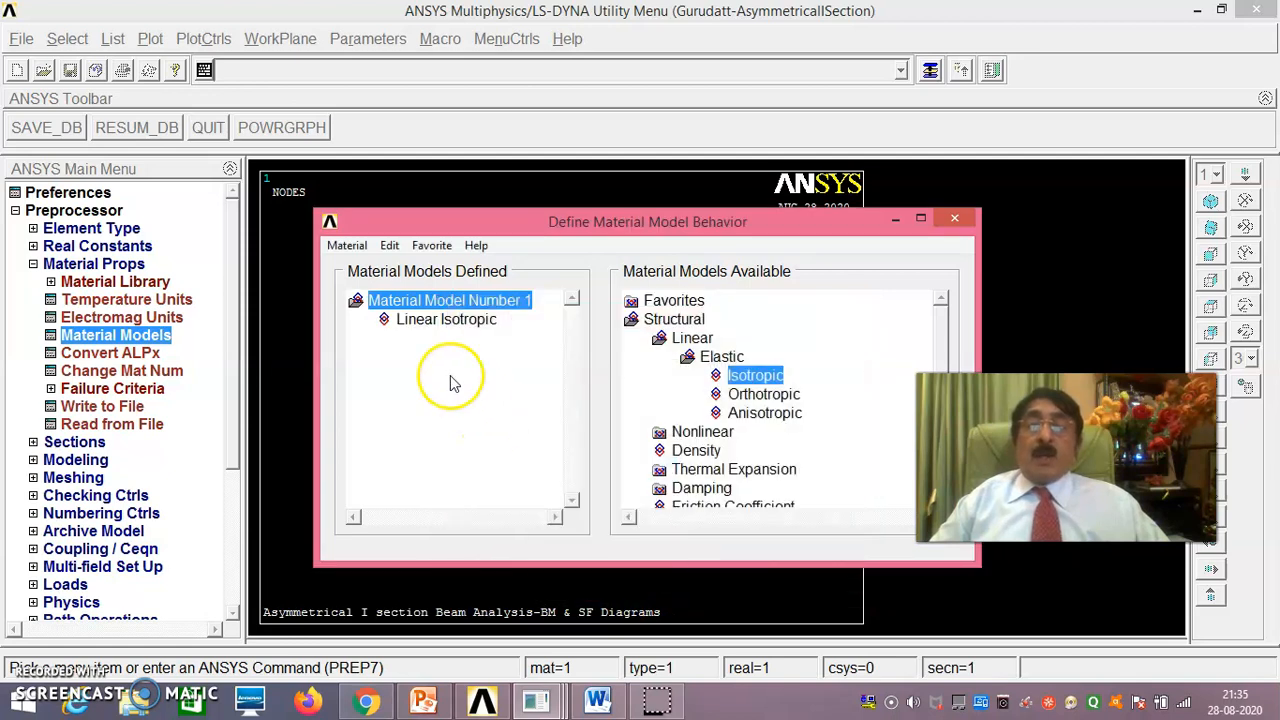
click(345, 245)
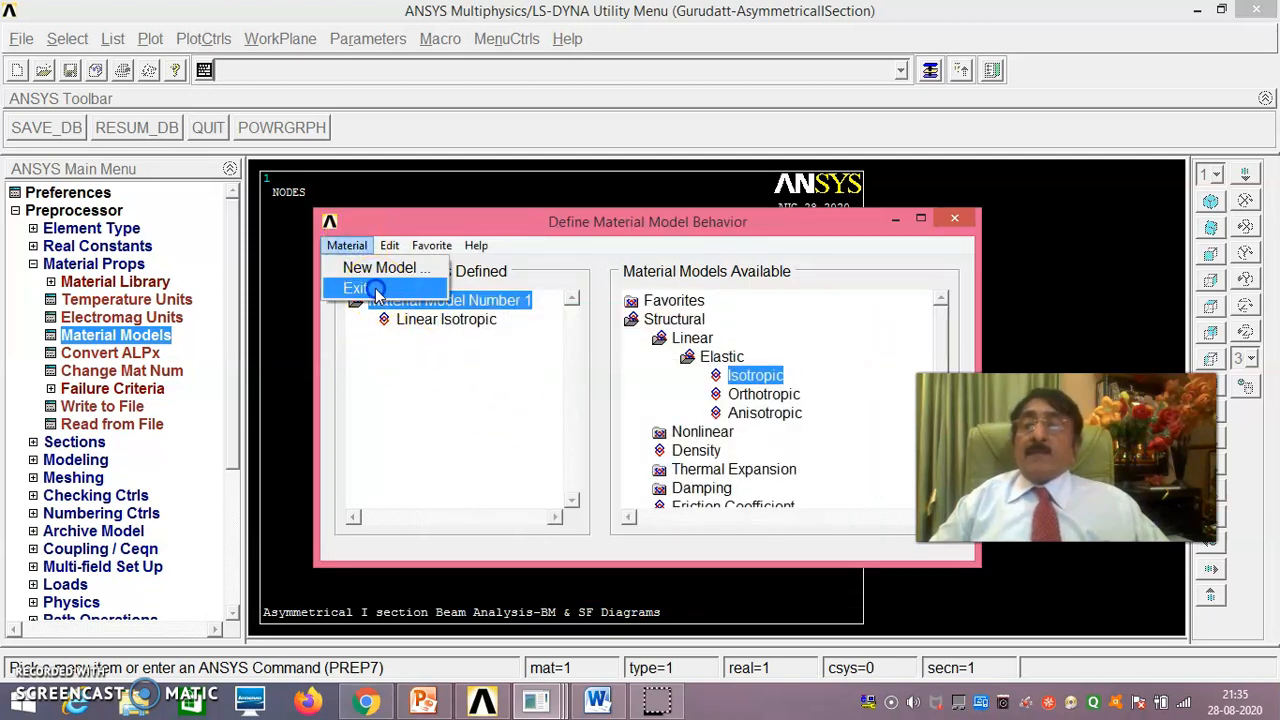
click(358, 289)
Define beam section 1 as an I-section with W1 180, W2 90, W3 170, and t1, t2 and t3 all 10.
click(74, 441)
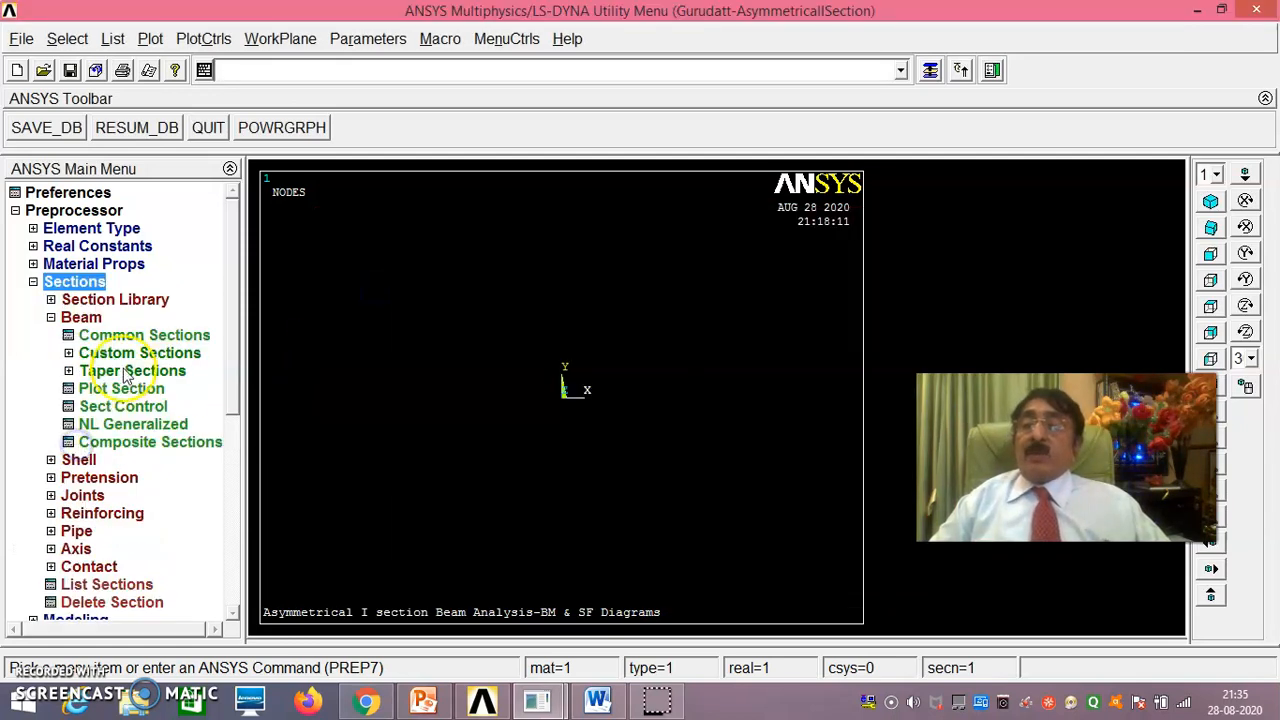
click(117, 340)
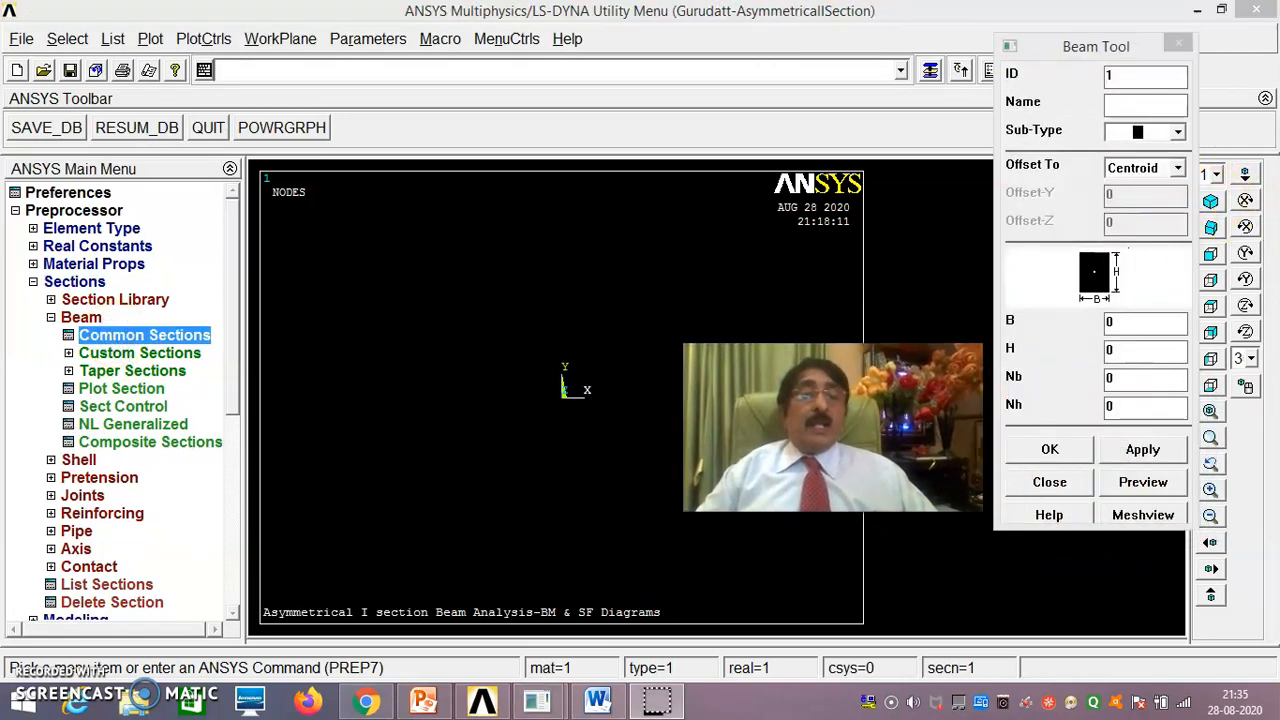
click(1179, 133)
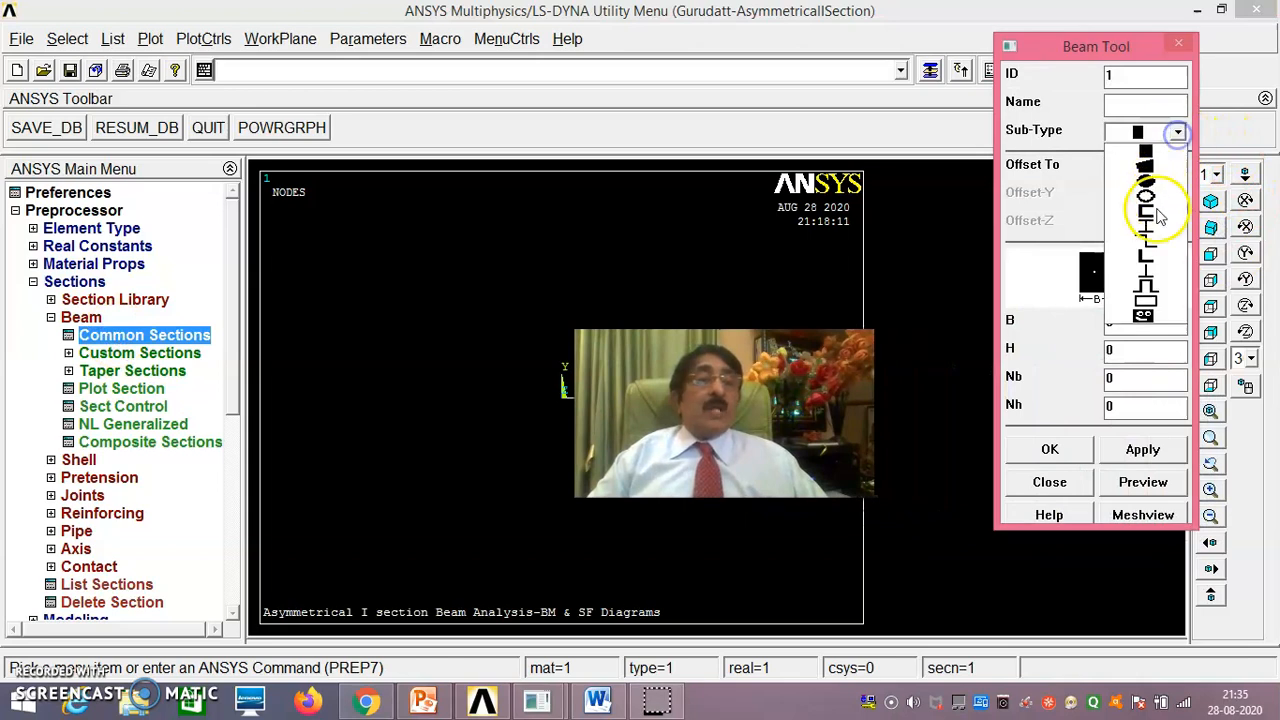
click(1148, 227)
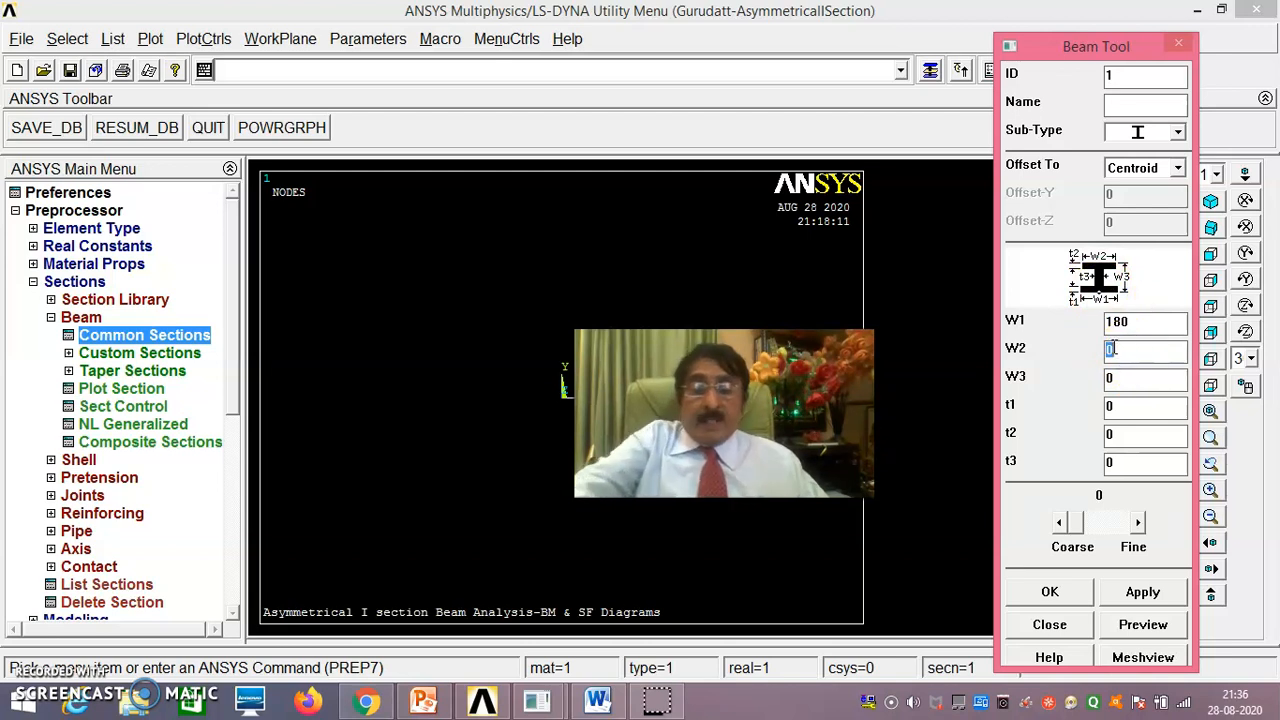
click(1135, 374)
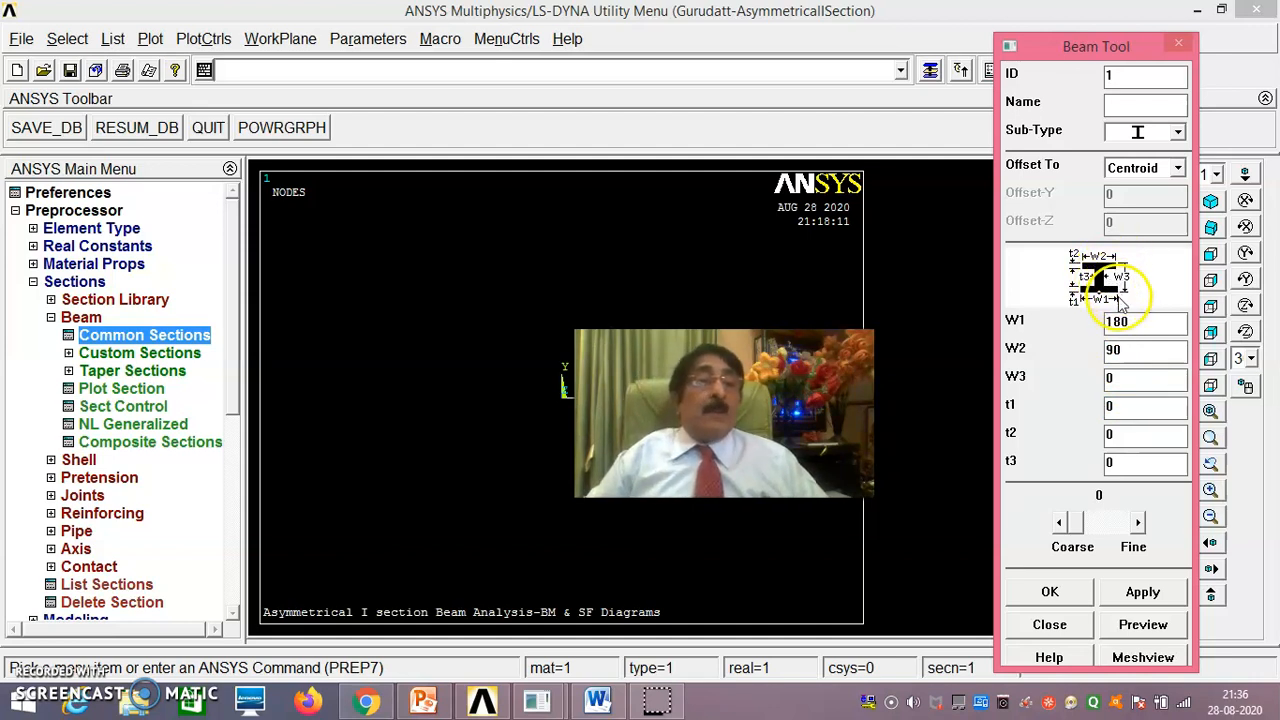
click(1122, 355)
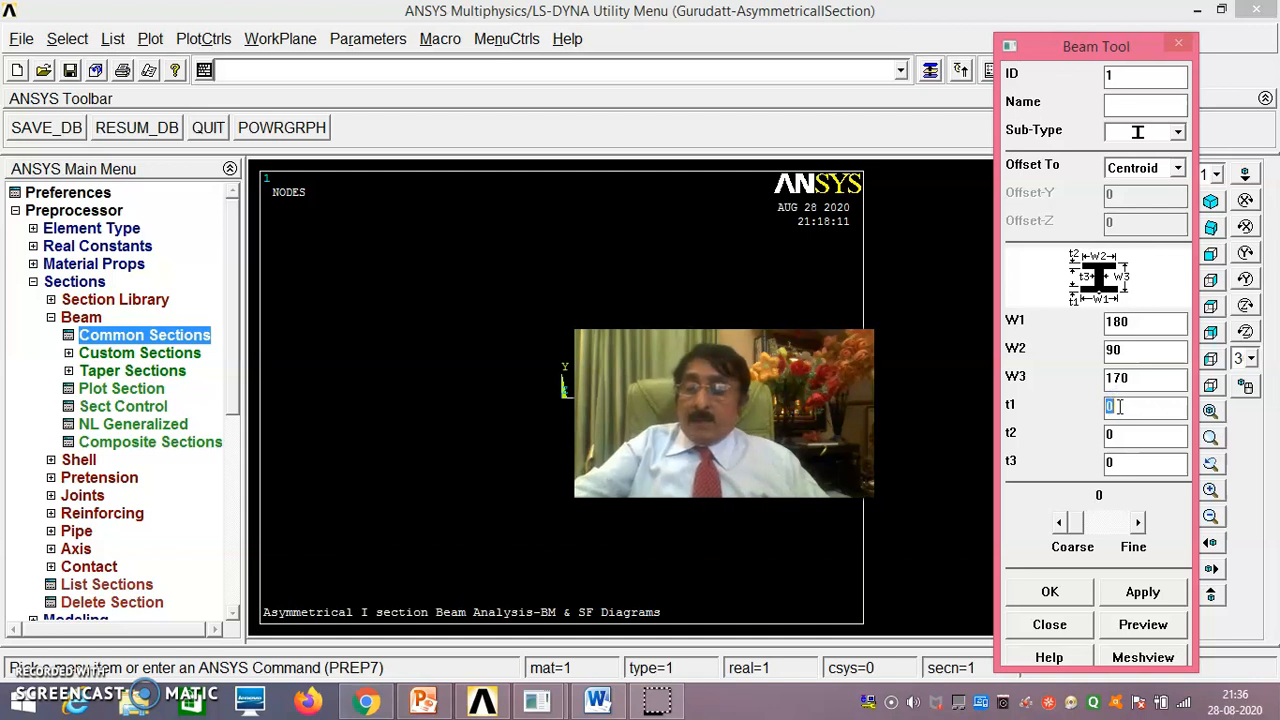
click(1126, 428)
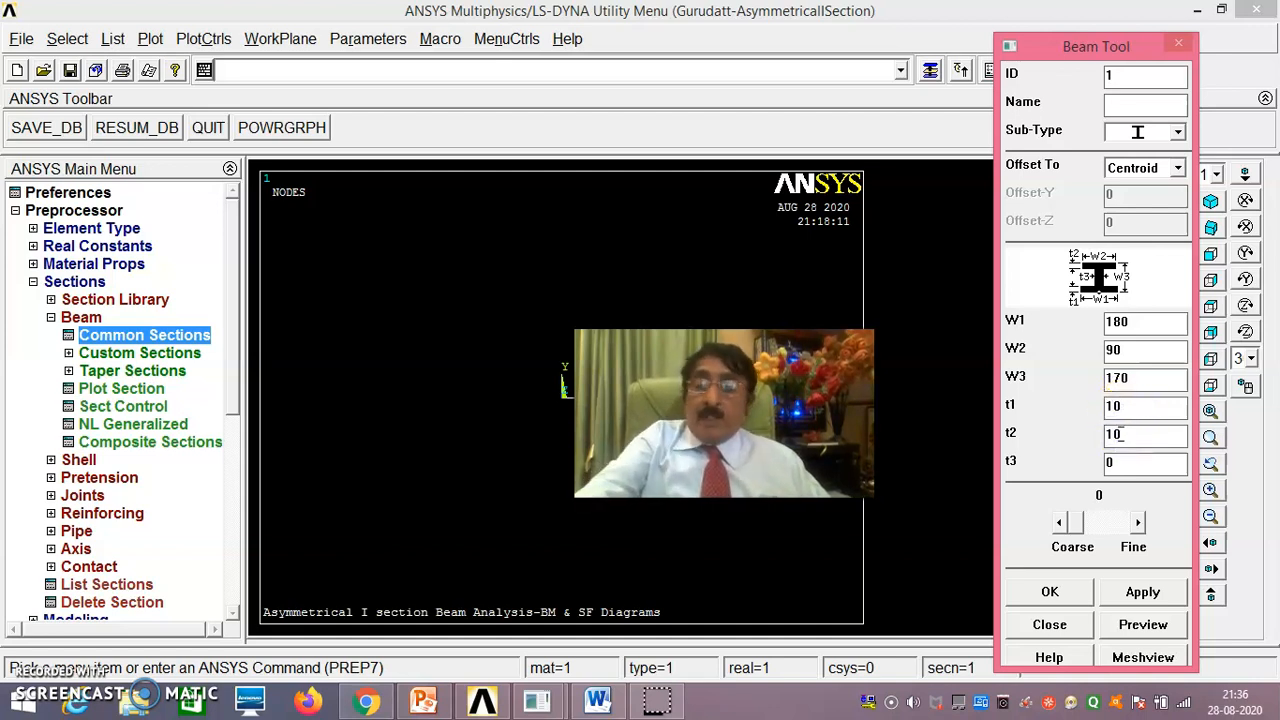
click(1118, 455)
text(10)
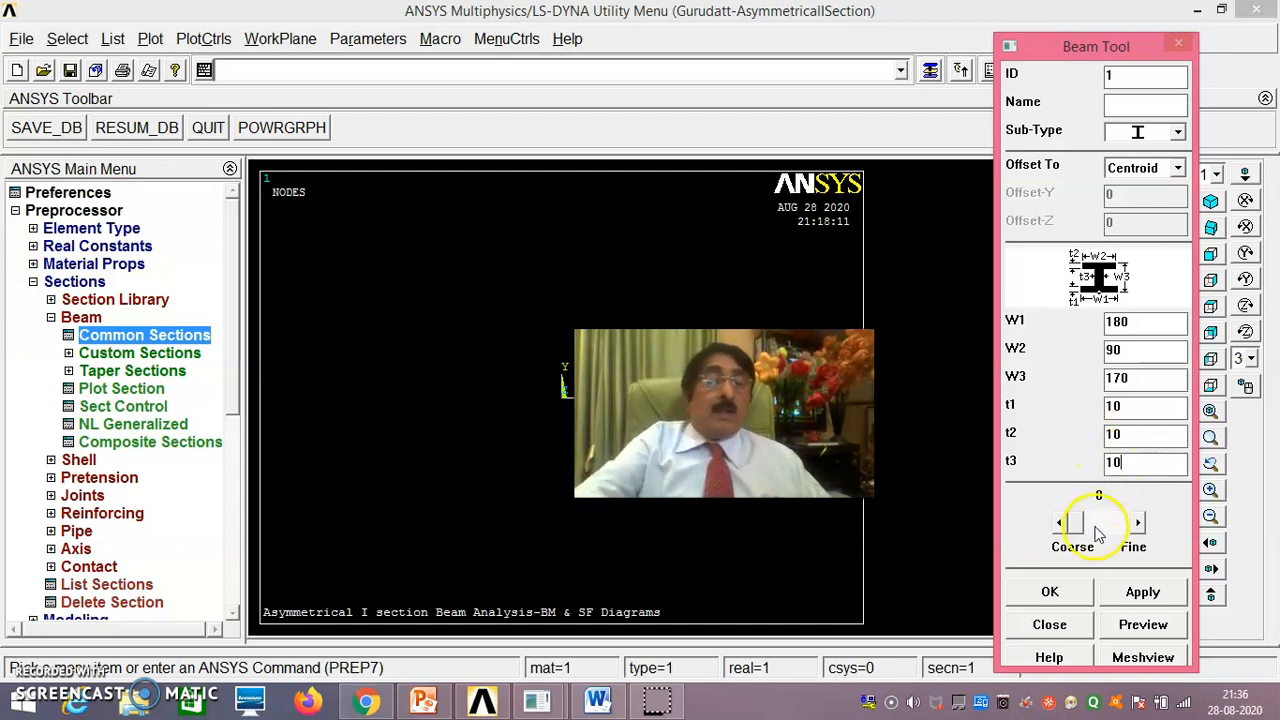
click(1050, 592)
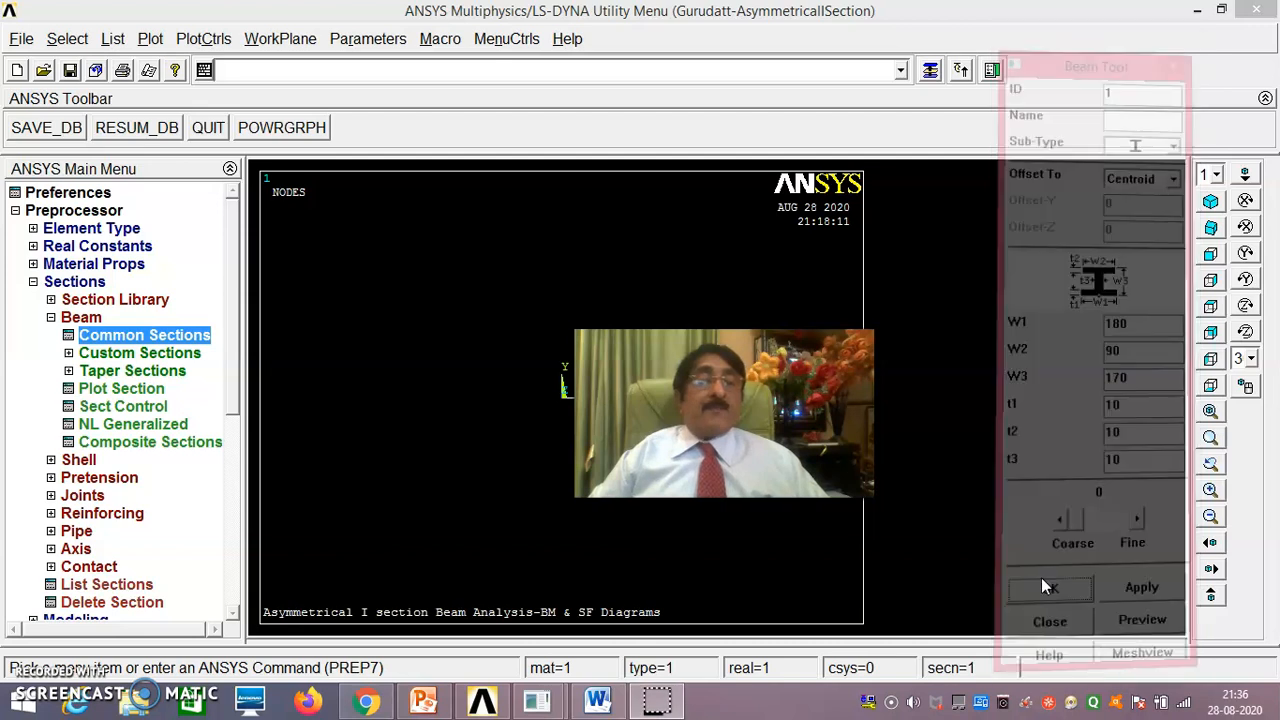
Create keypoint 1 at (0, 0, 0) and keypoint 2 at (5000, 0, 0) in the active coordinate system.
click(33, 282)
click(75, 300)
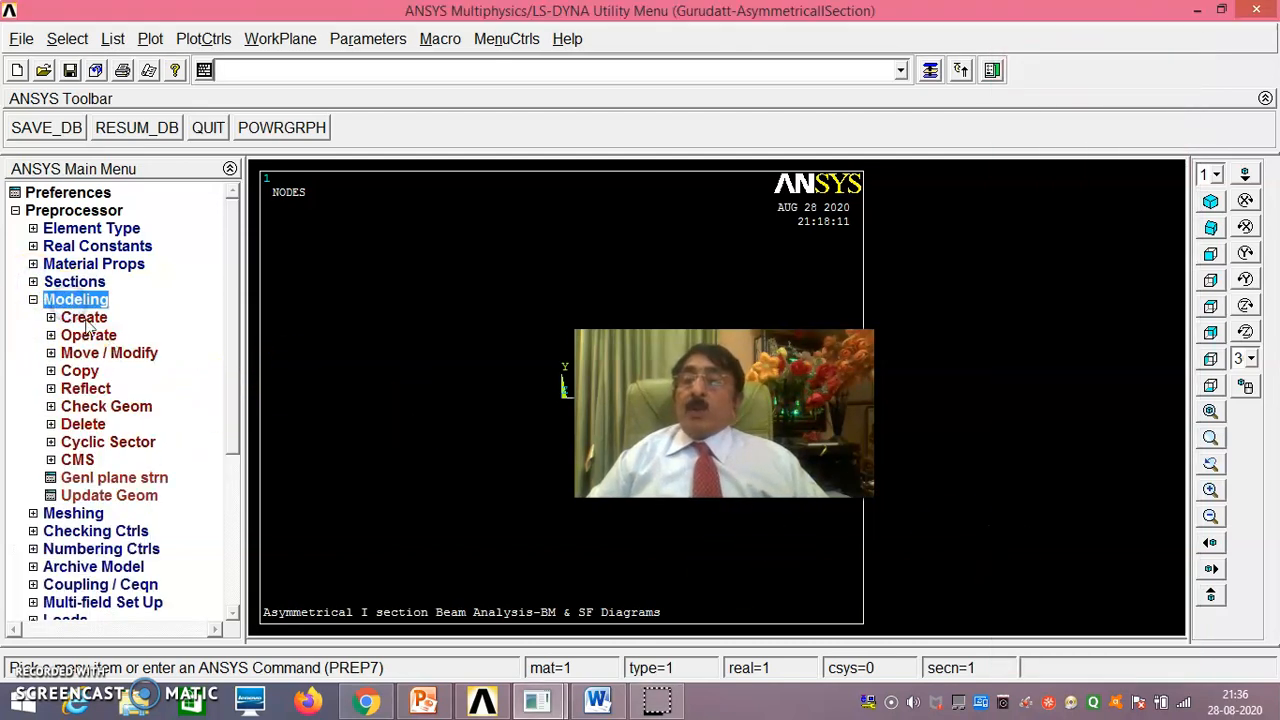
click(84, 318)
click(104, 337)
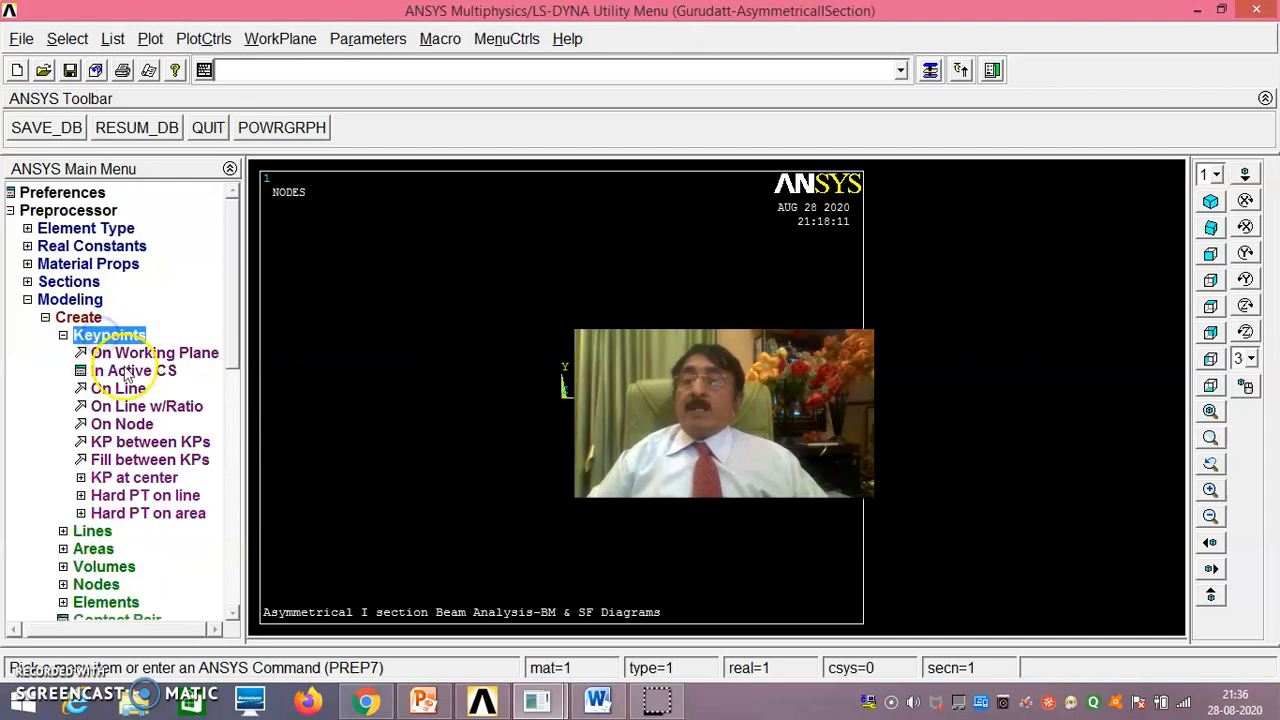
click(128, 376)
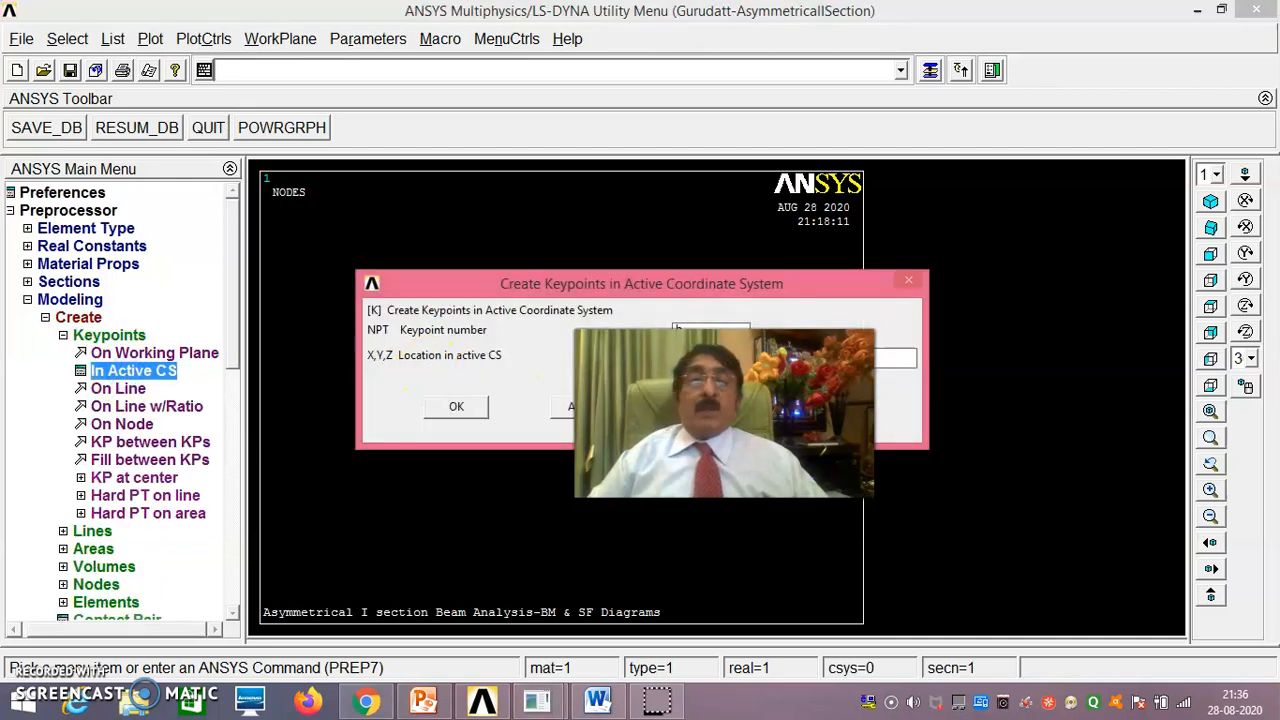
text(2)
key(Tab)
text(5000)
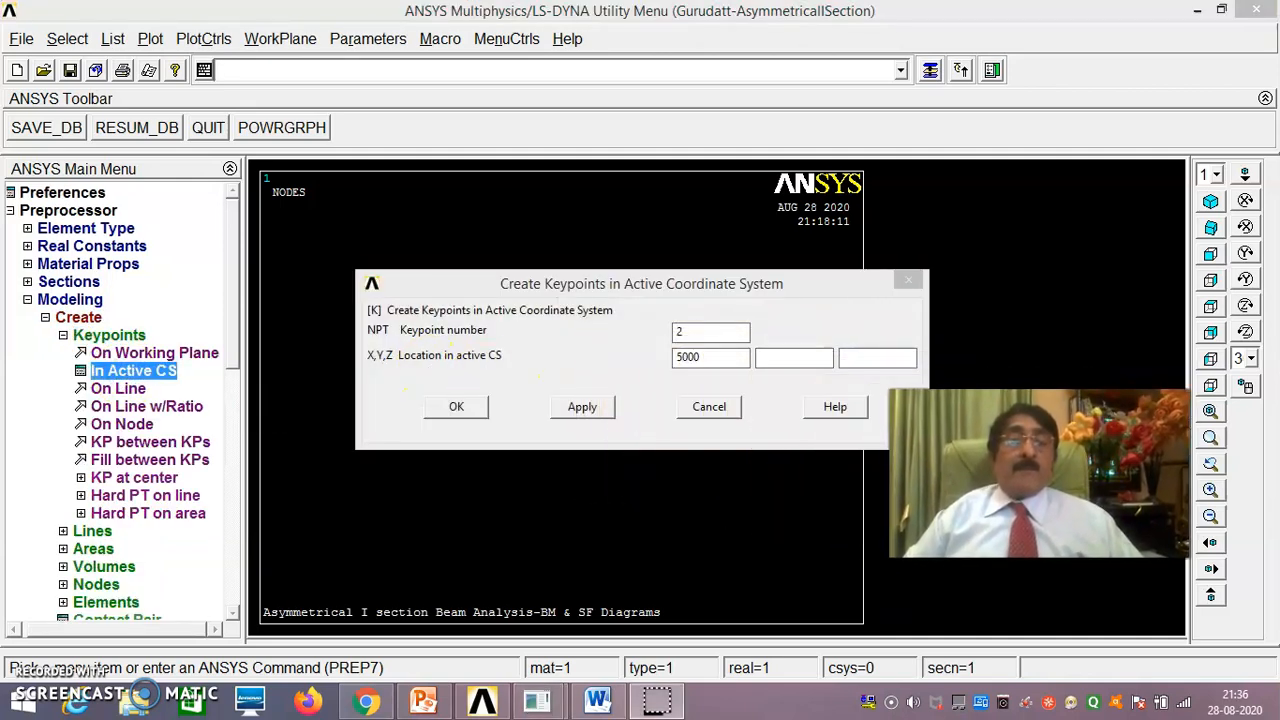
double_click(689, 331)
key(BackSpace)
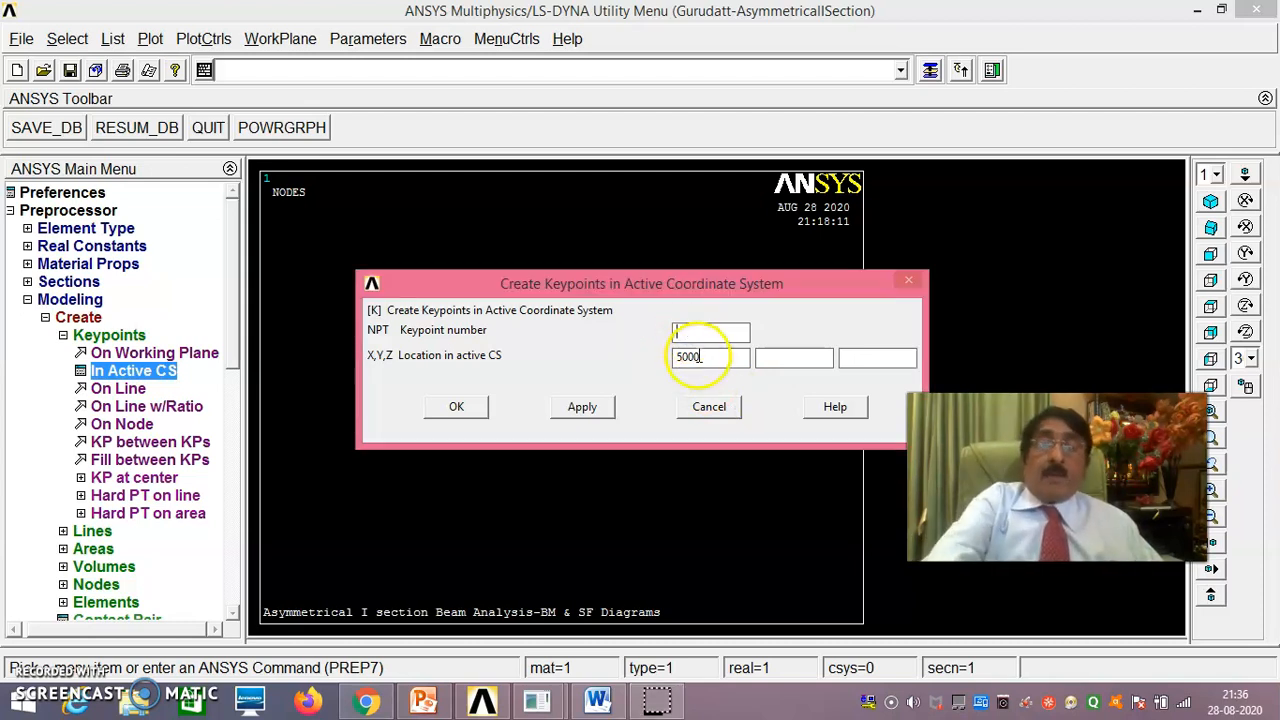
text(1)
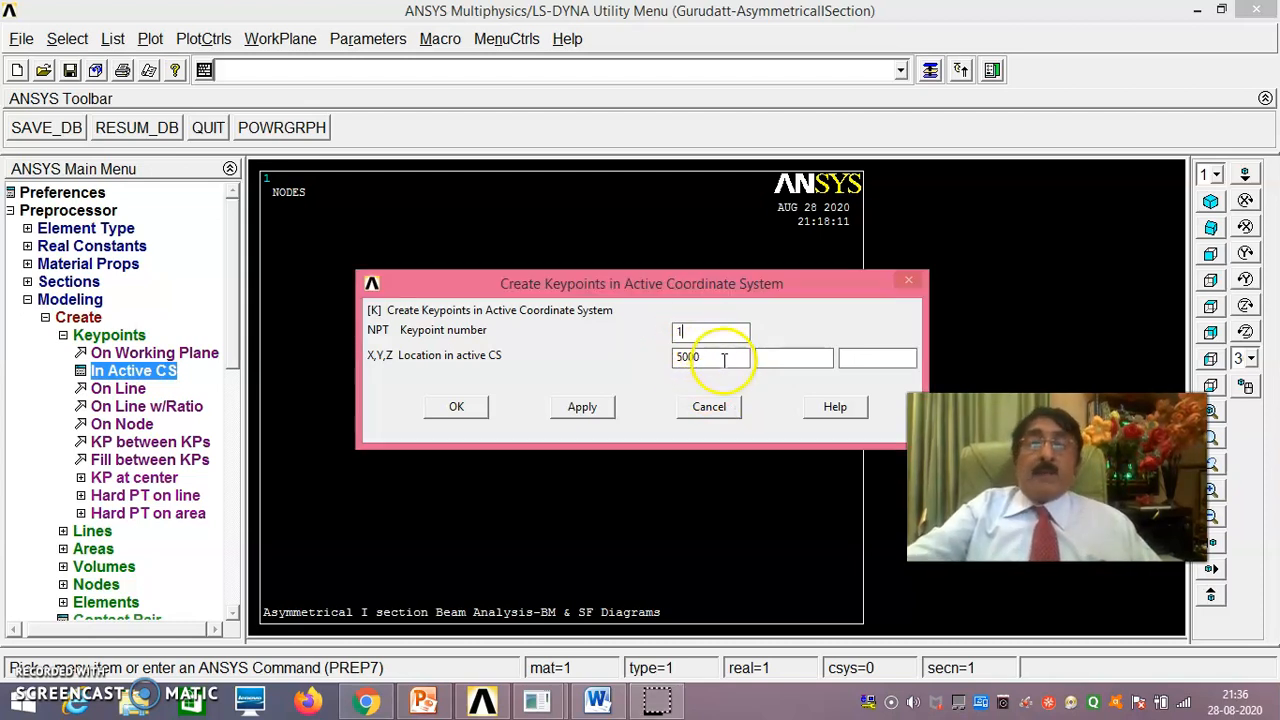
double_click(721, 359)
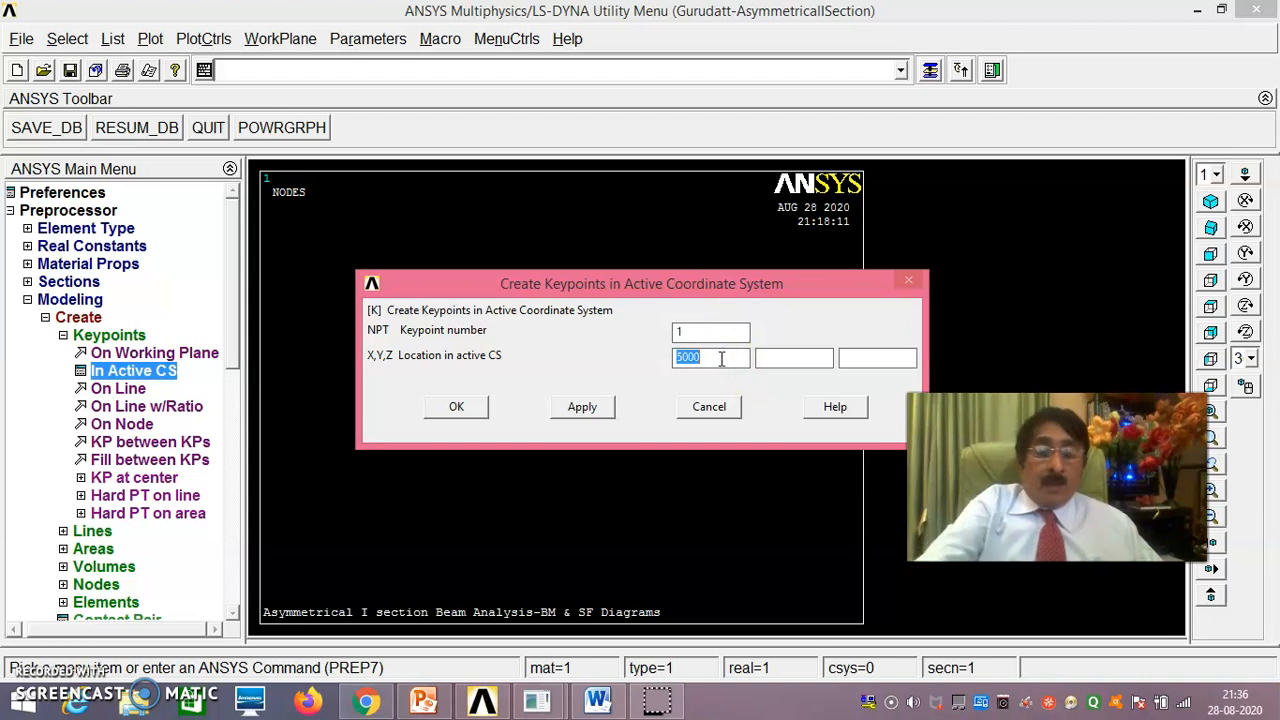
text(0)
click(855, 357)
text(0)
click(597, 403)
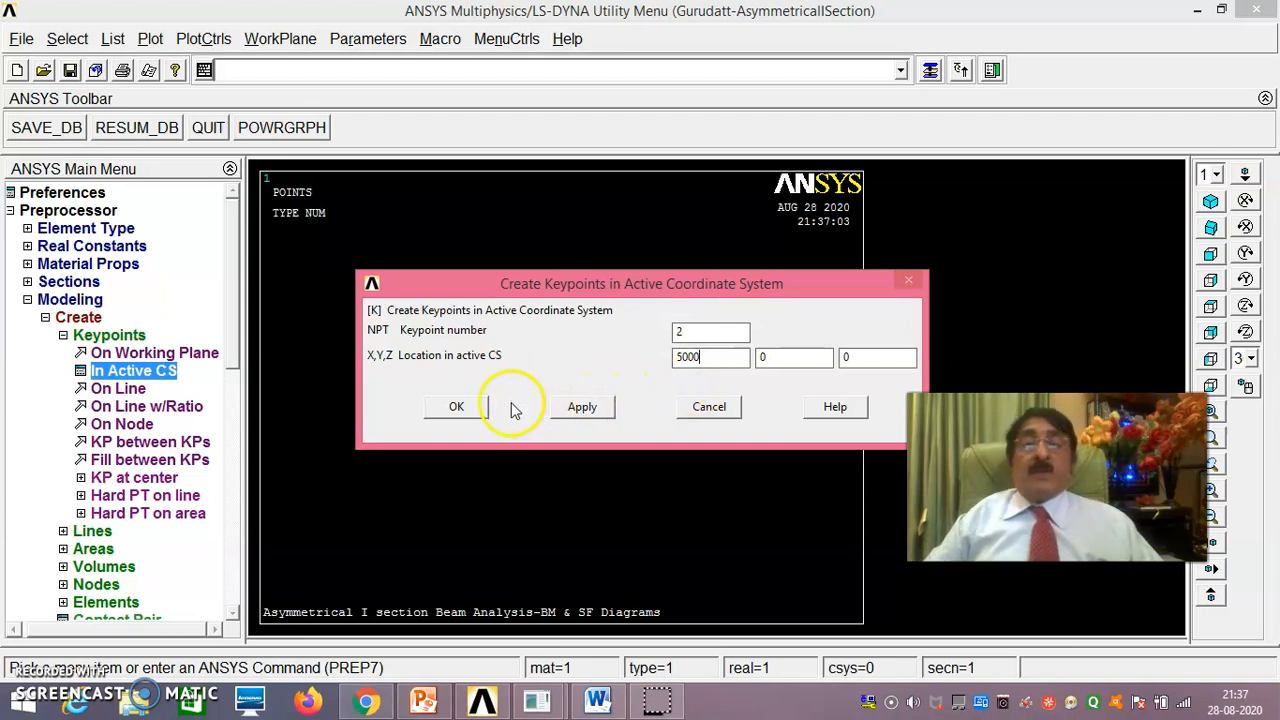
click(458, 408)
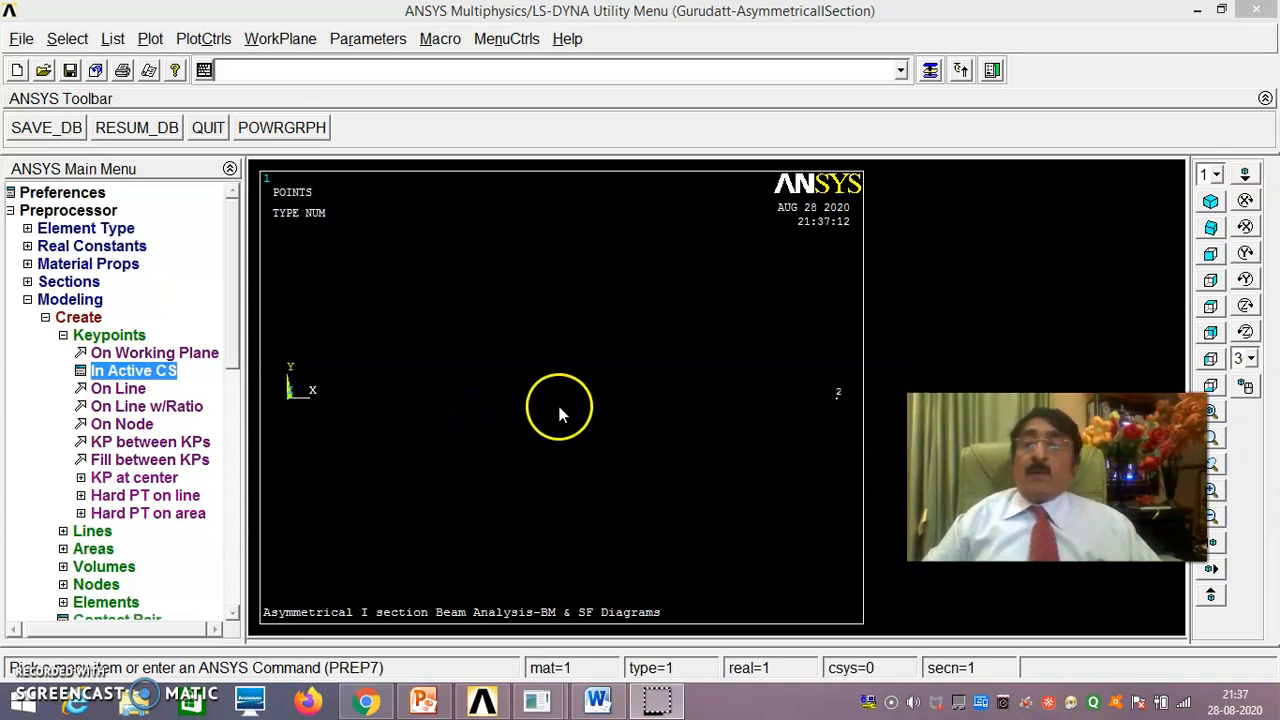
Create a straight line from keypoint 1 to keypoint 2.
click(90, 533)
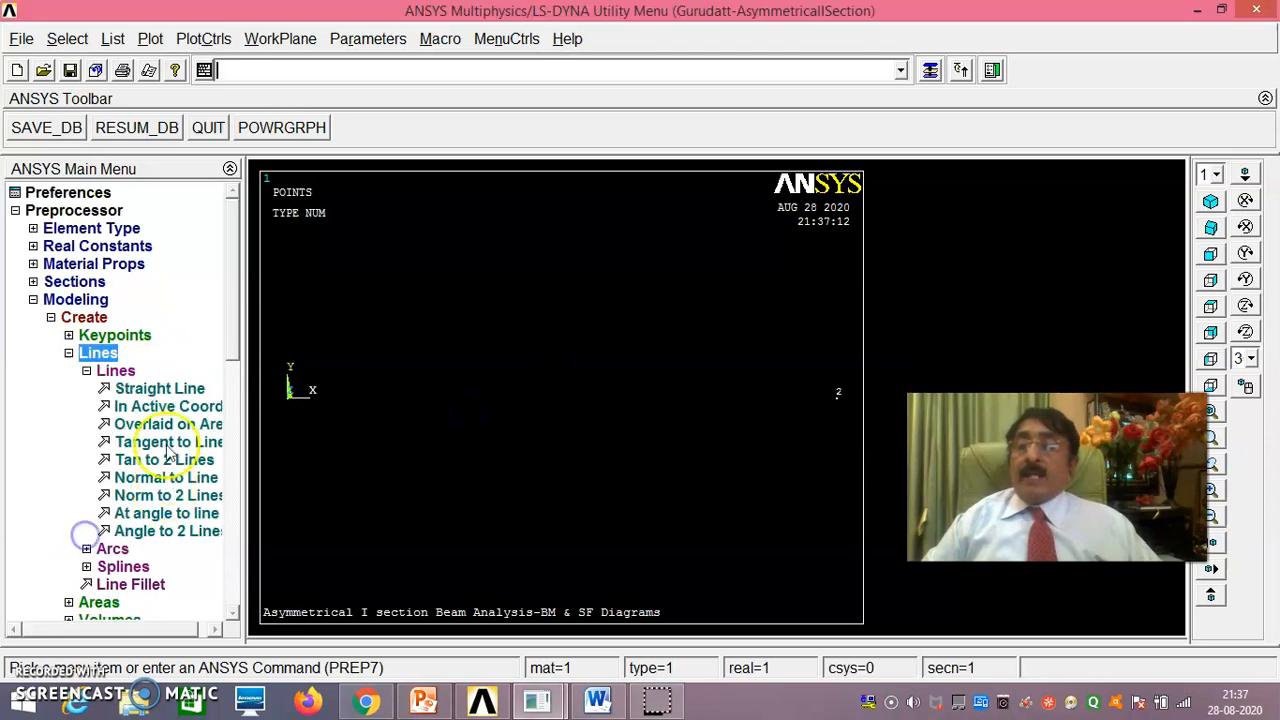
click(158, 388)
drag(141, 326, 186, 211)
click(288, 410)
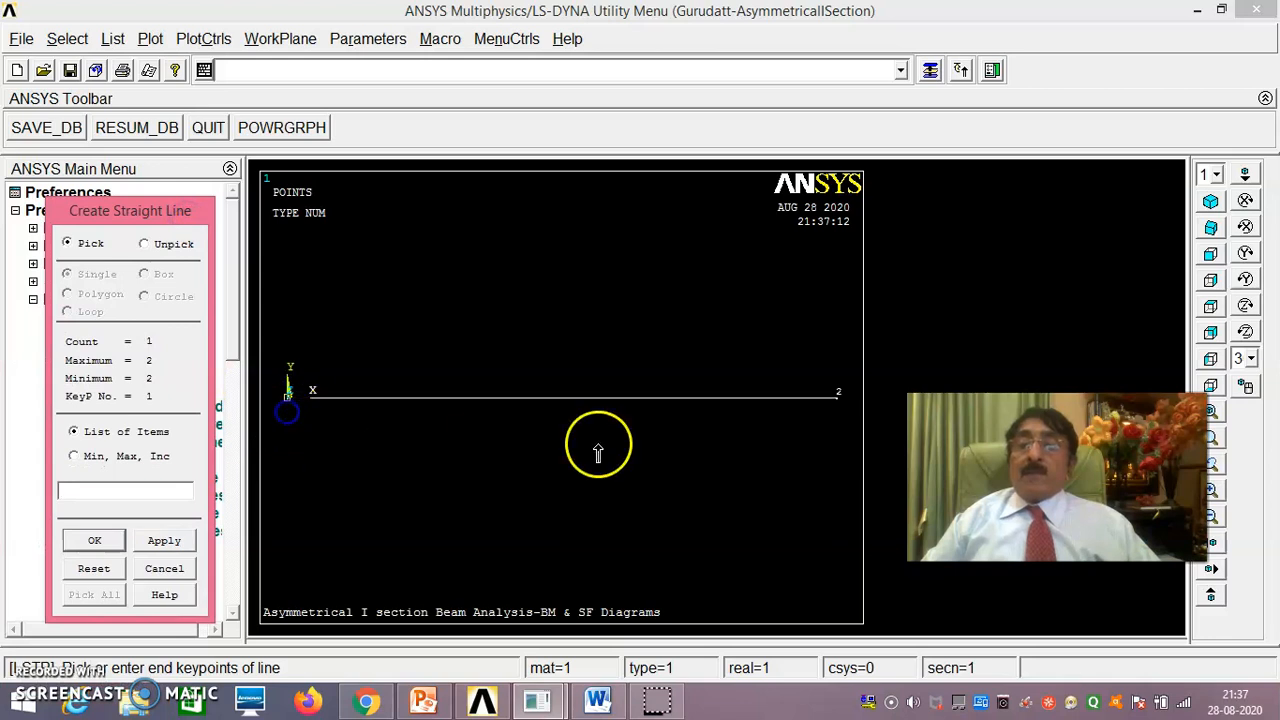
click(830, 405)
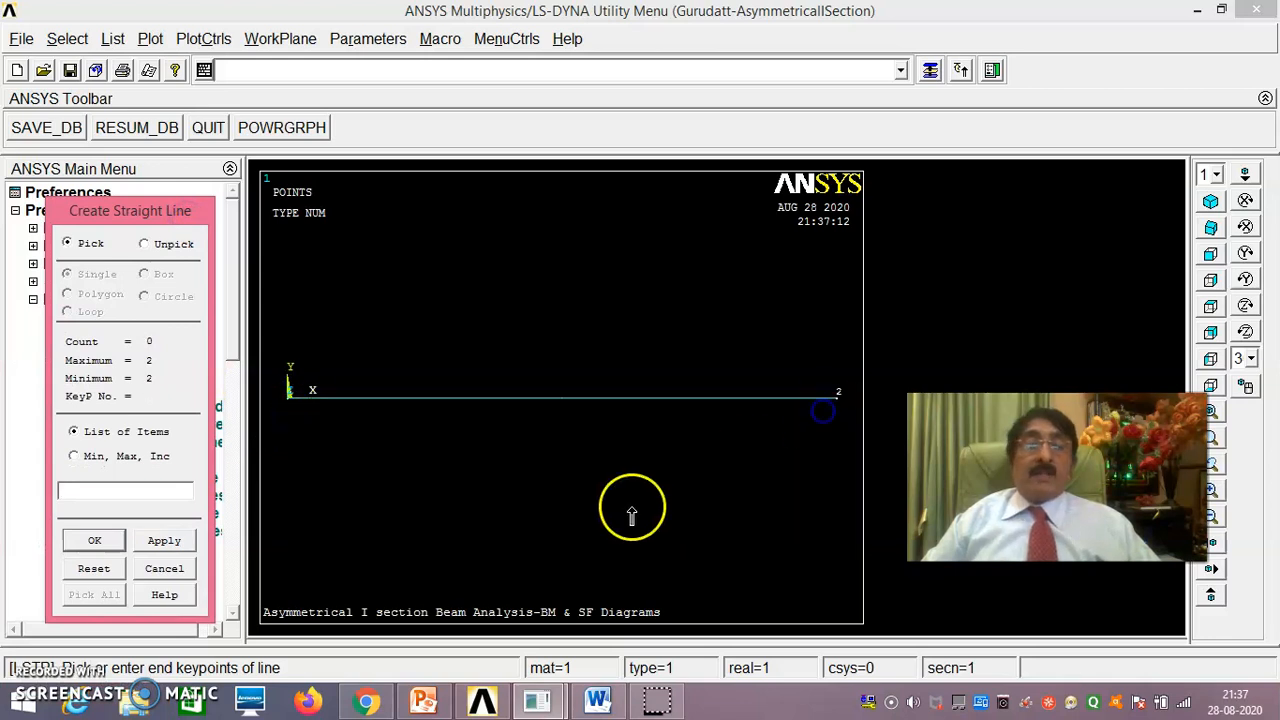
click(95, 542)
Assign material 1, element type 1 BEAM188 and section 1 to the line, without orientation keypoints.
click(33, 299)
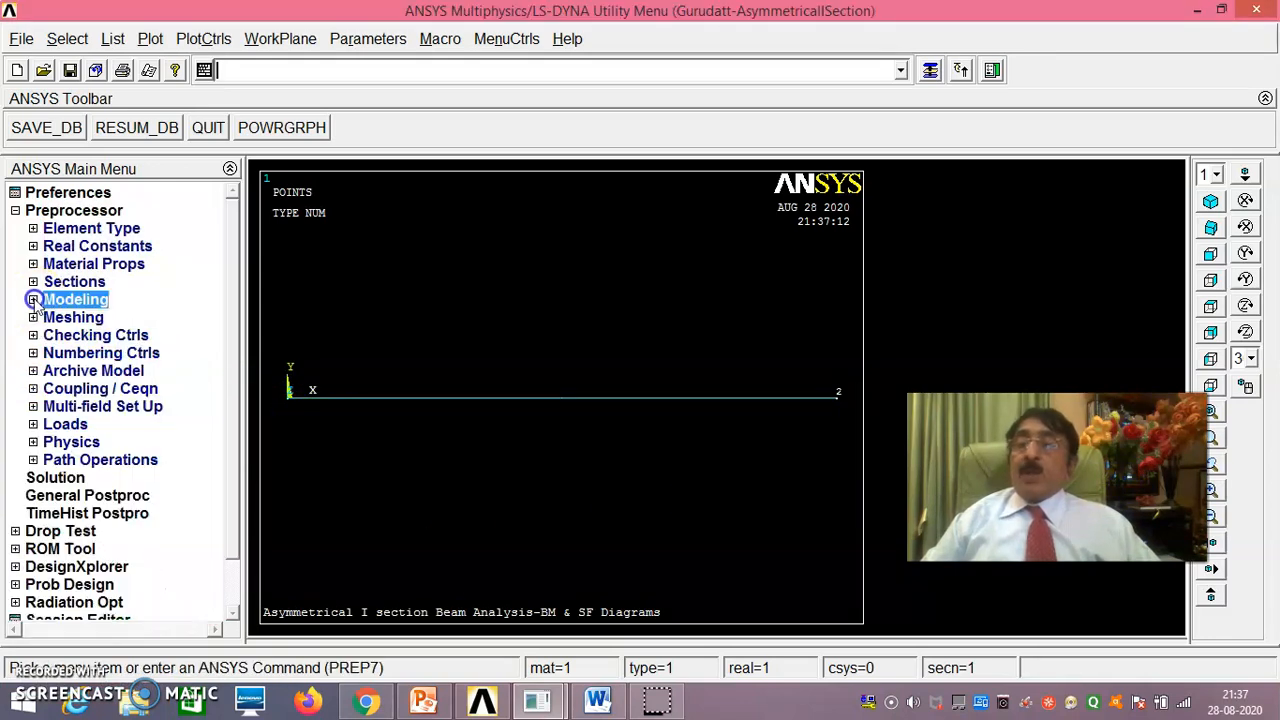
click(72, 317)
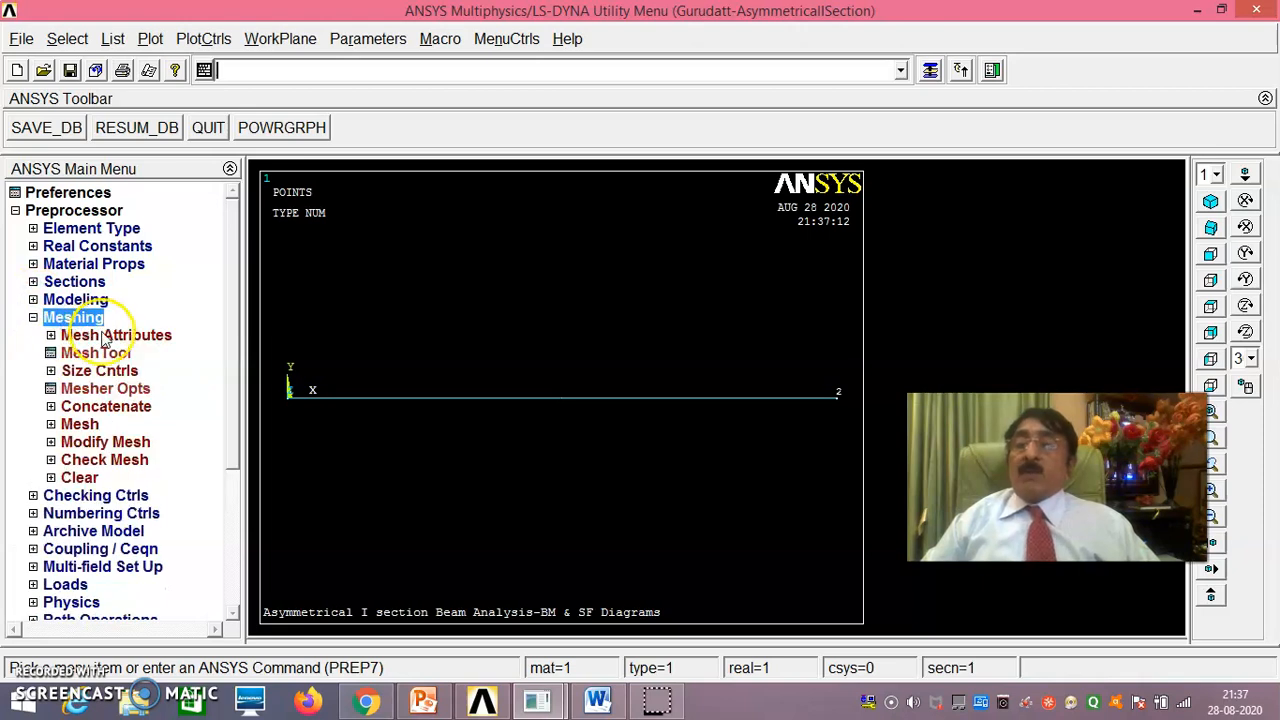
click(106, 335)
click(137, 422)
click(419, 432)
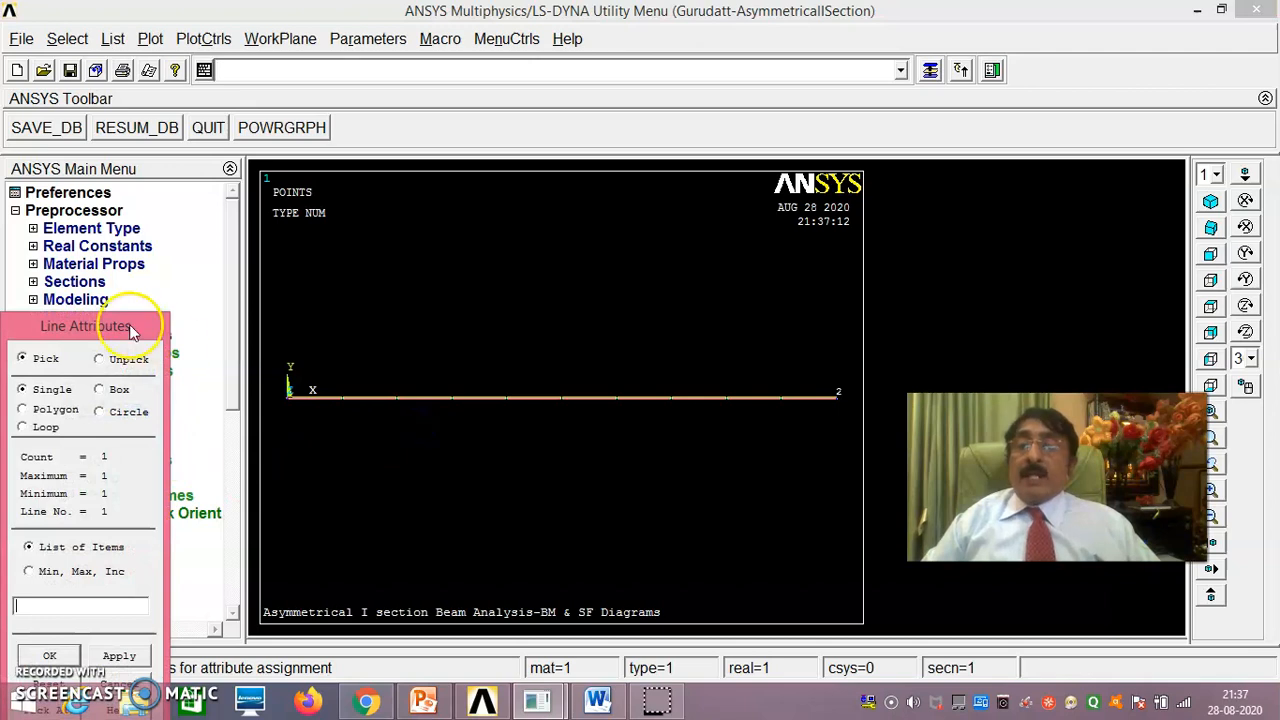
drag(130, 330, 180, 23)
click(108, 506)
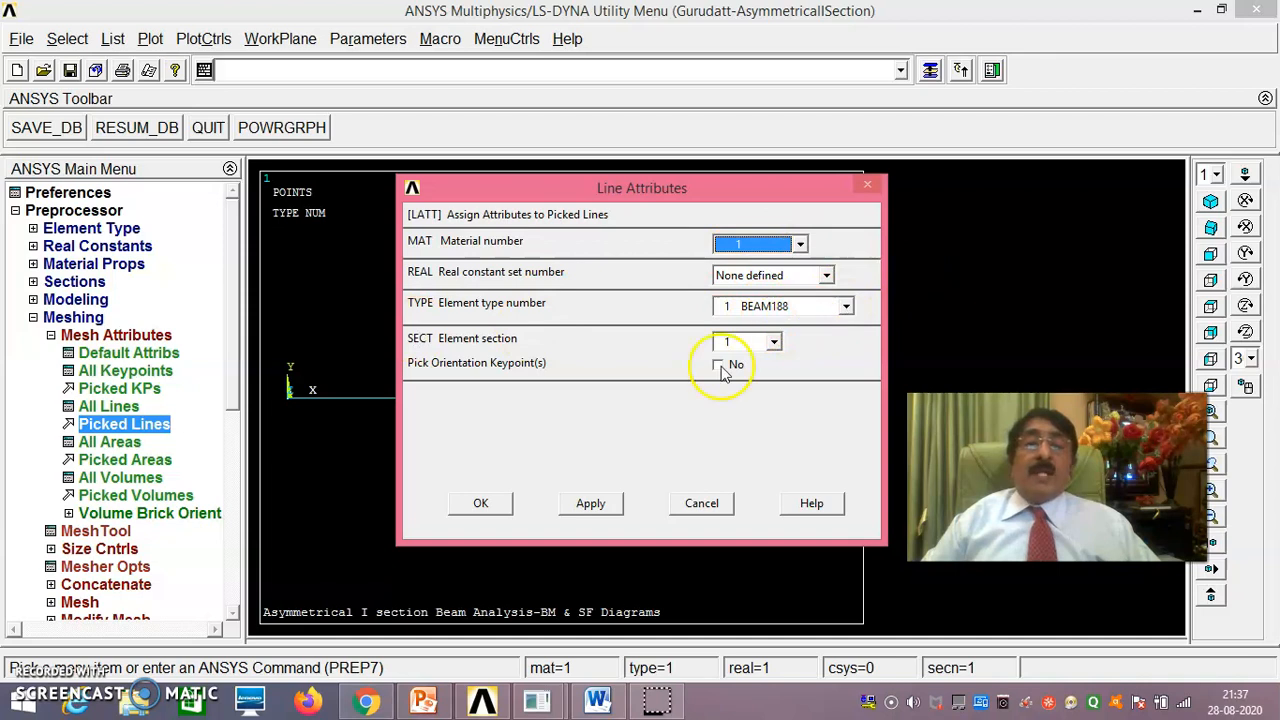
click(484, 505)
Set the manual element size on the line to 50 element divisions.
click(99, 549)
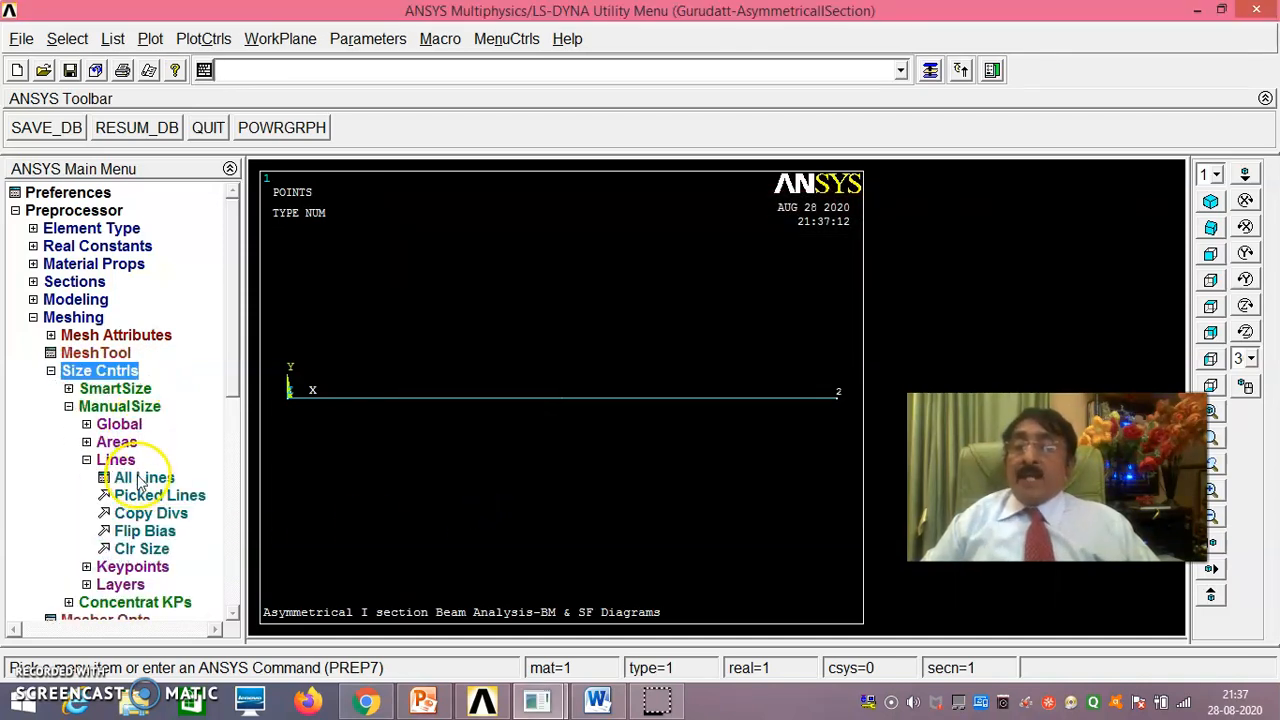
click(147, 496)
click(530, 412)
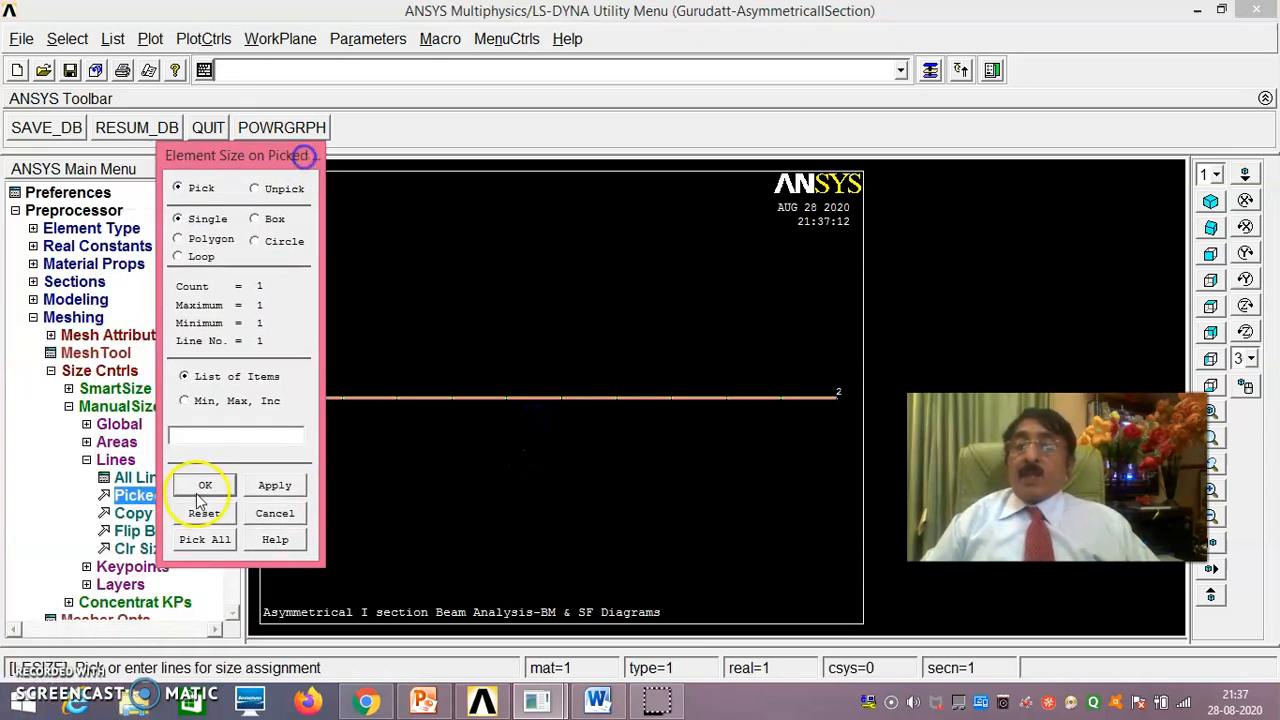
click(203, 489)
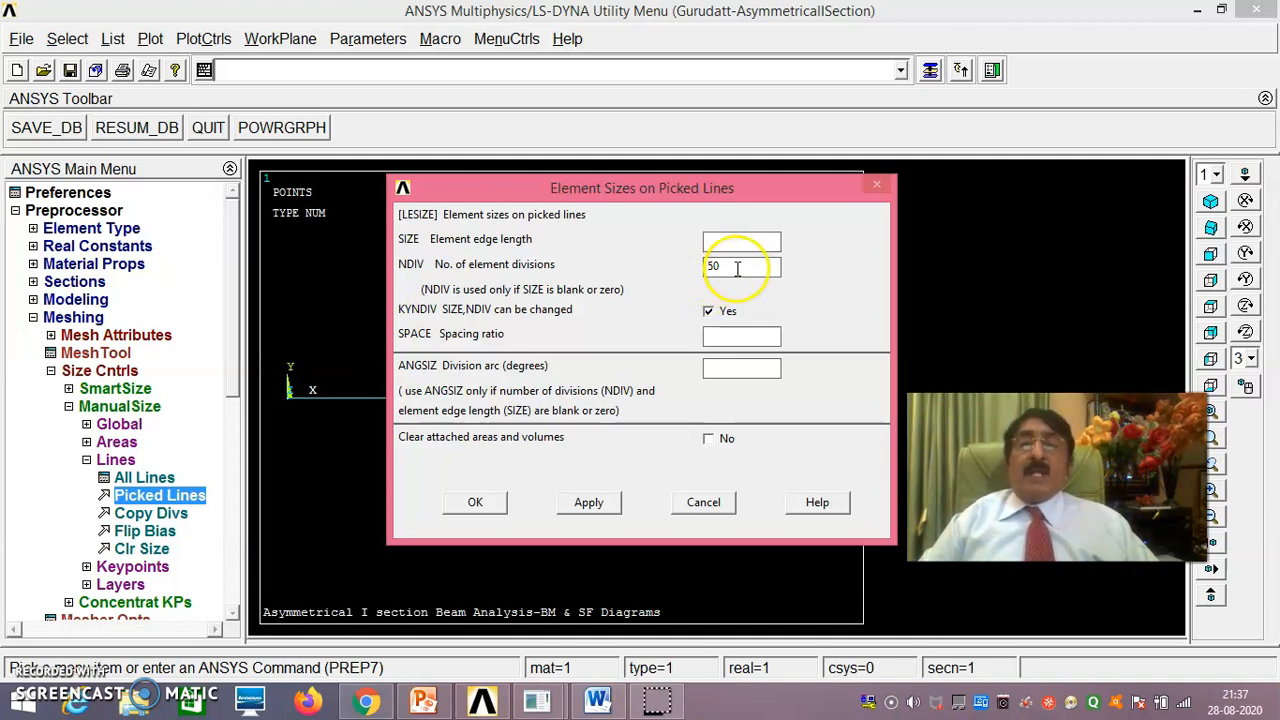
click(477, 504)
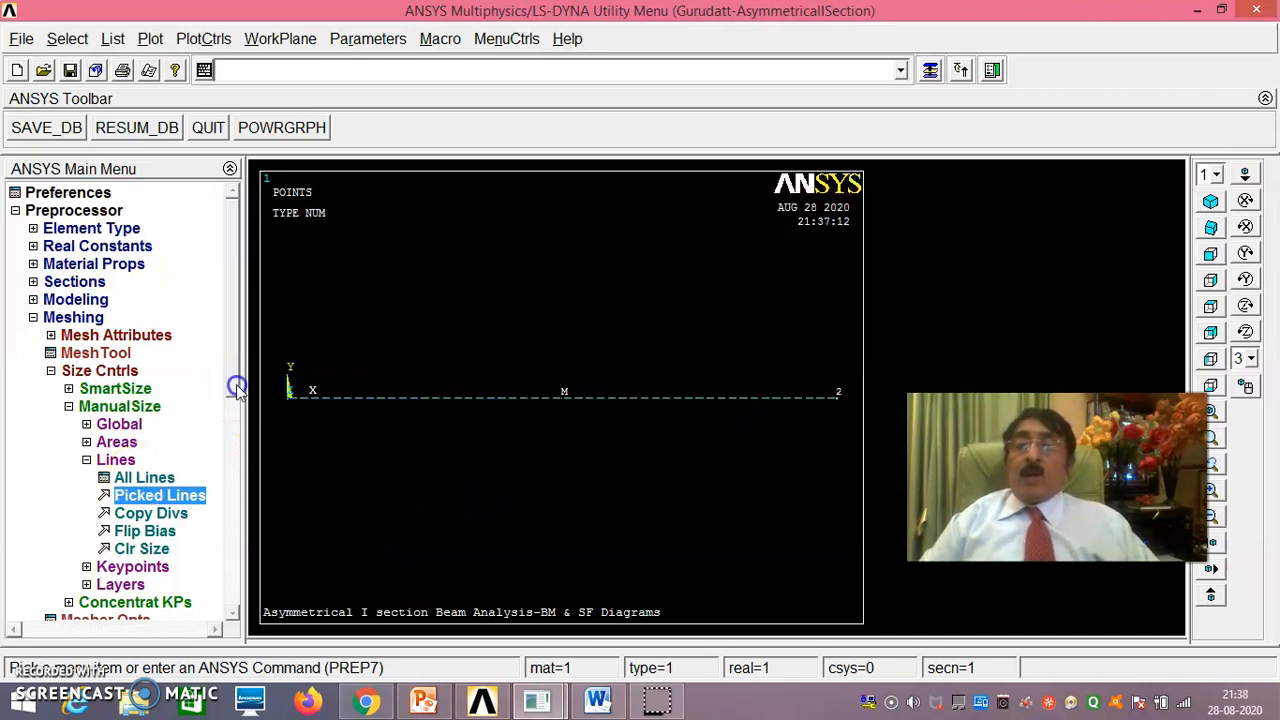
Mesh the whole line with beam elements.
click(230, 425)
click(80, 566)
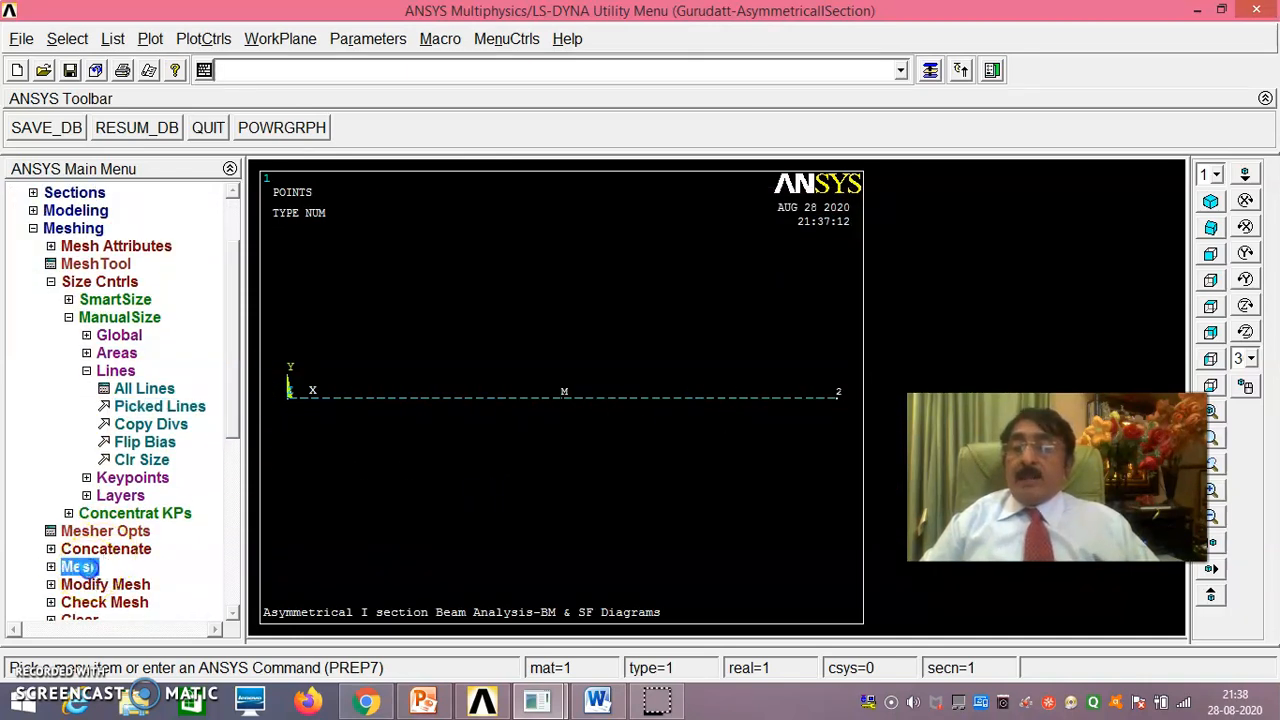
click(98, 376)
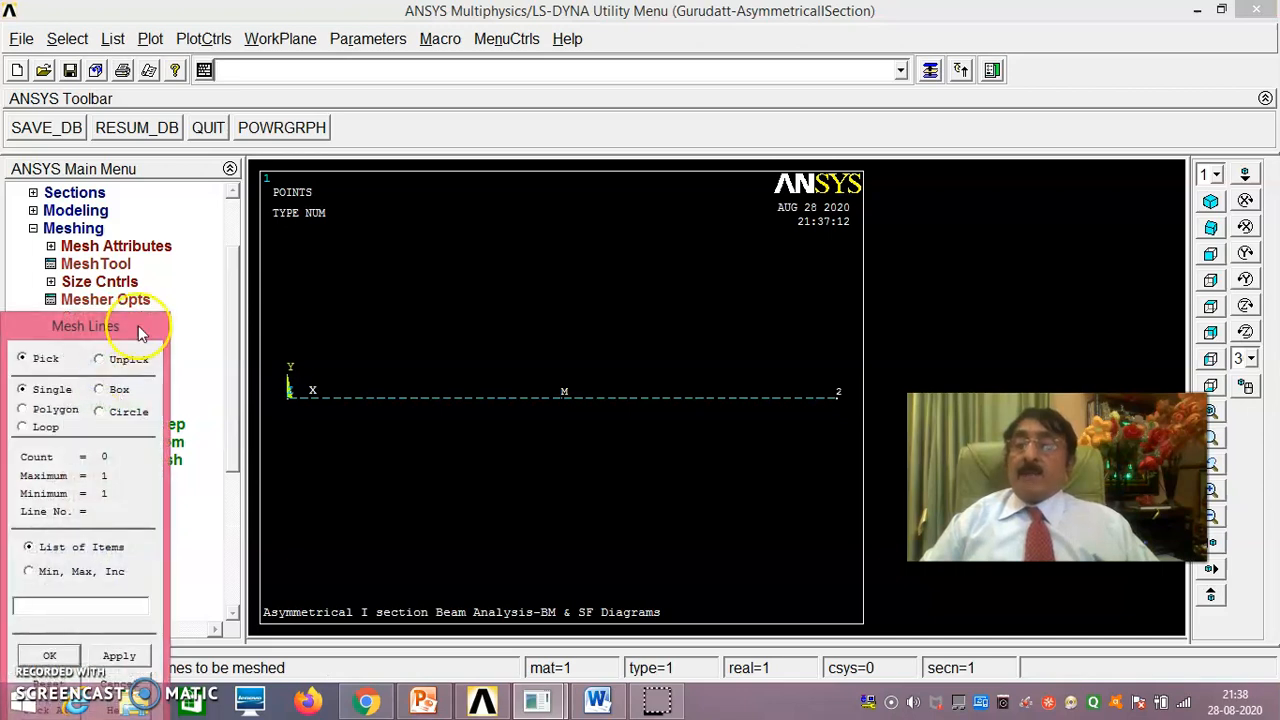
drag(133, 343, 237, 155)
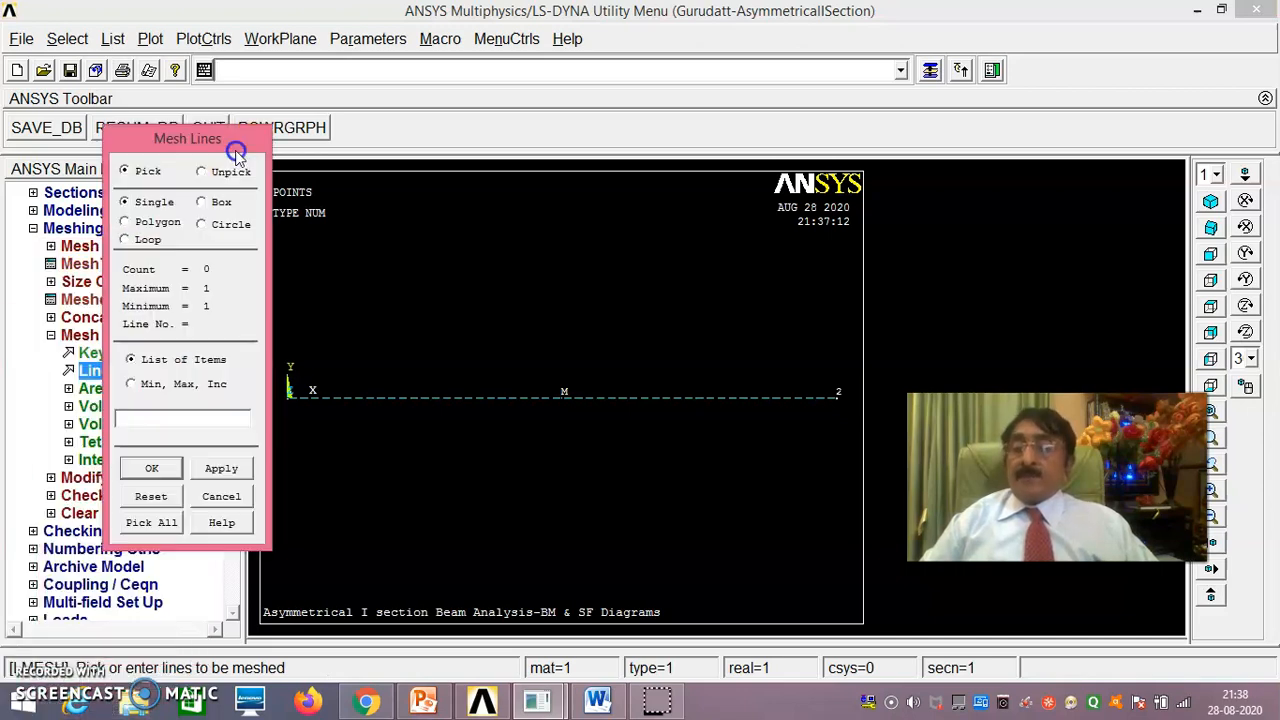
click(151, 522)
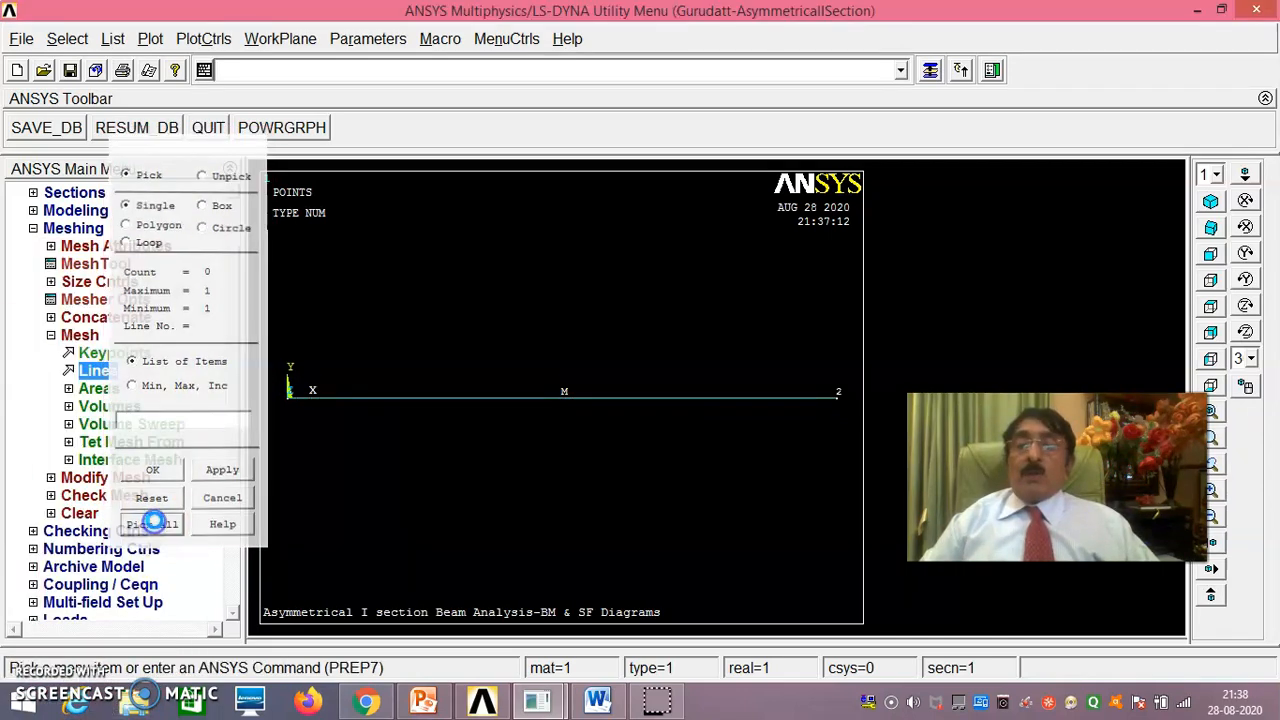
List the elements with their nodes and attributes, and check the list through to its end.
click(113, 40)
mouse_move(150, 212)
click(296, 217)
scroll(331, 338, down, 12)
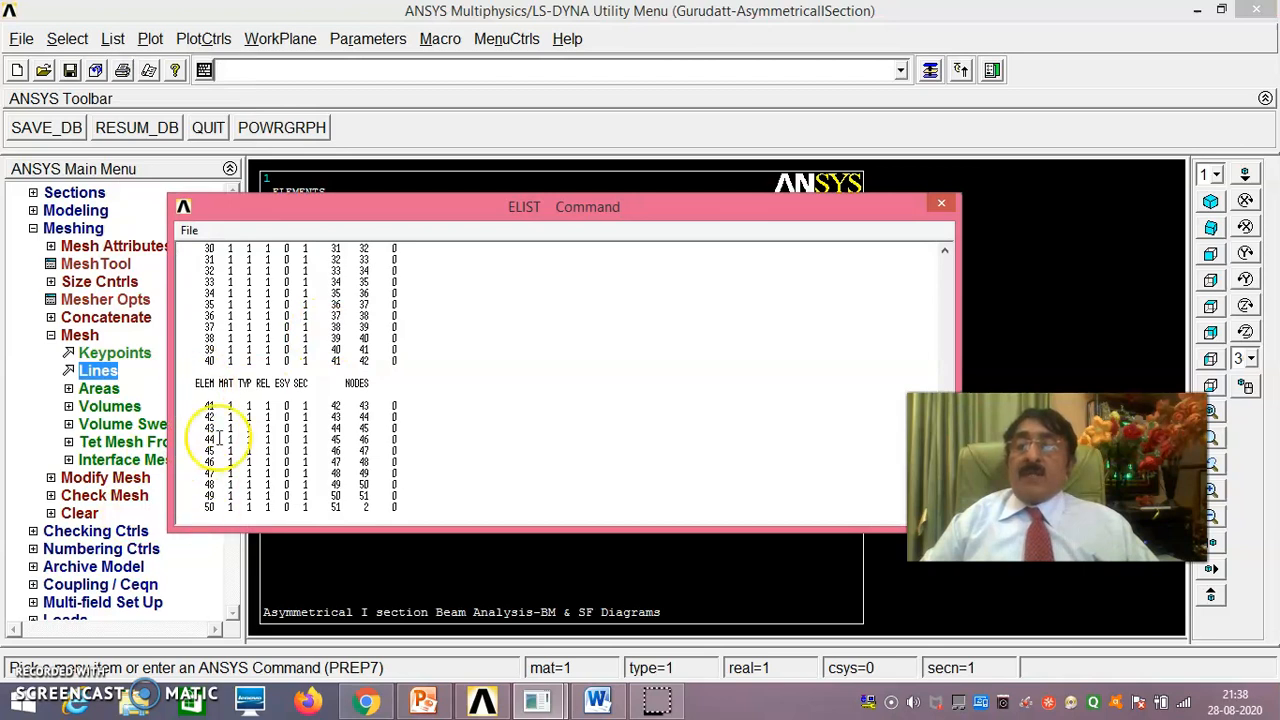
click(941, 204)
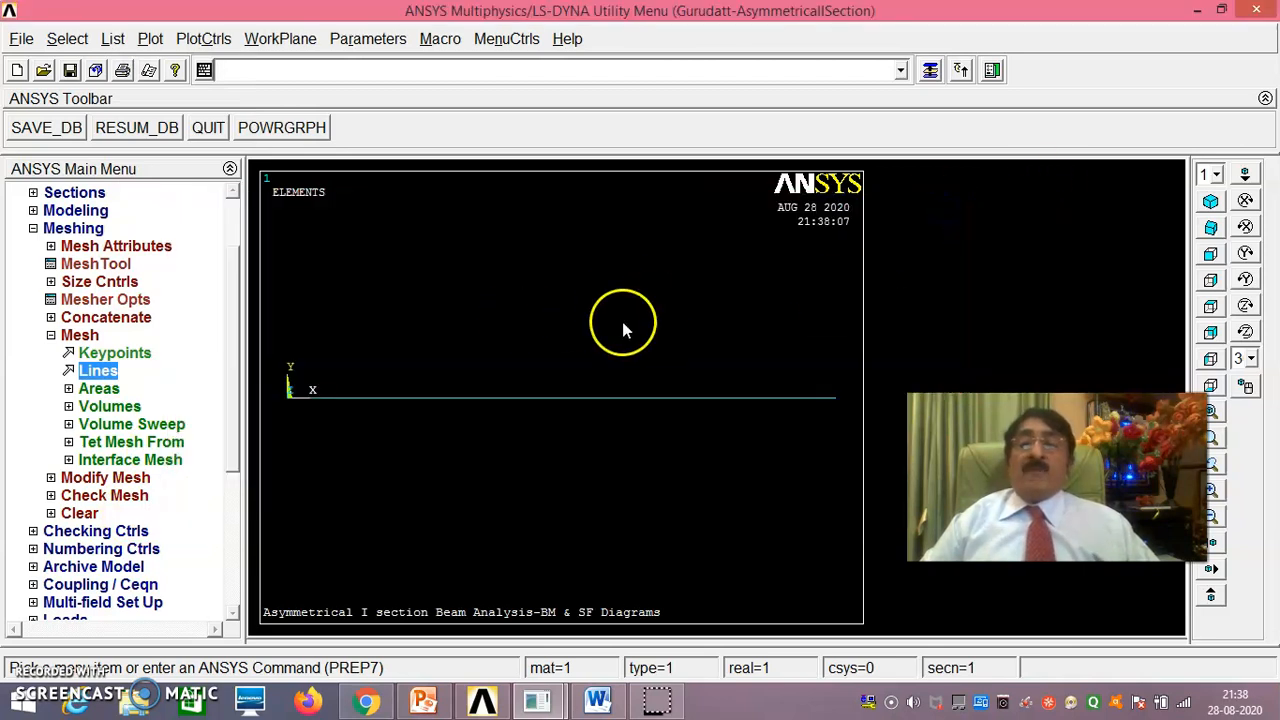
Constrain UX, UY, UZ, ROTX and ROTY on both end keypoints with a constant displacement value of 0.
click(51, 335)
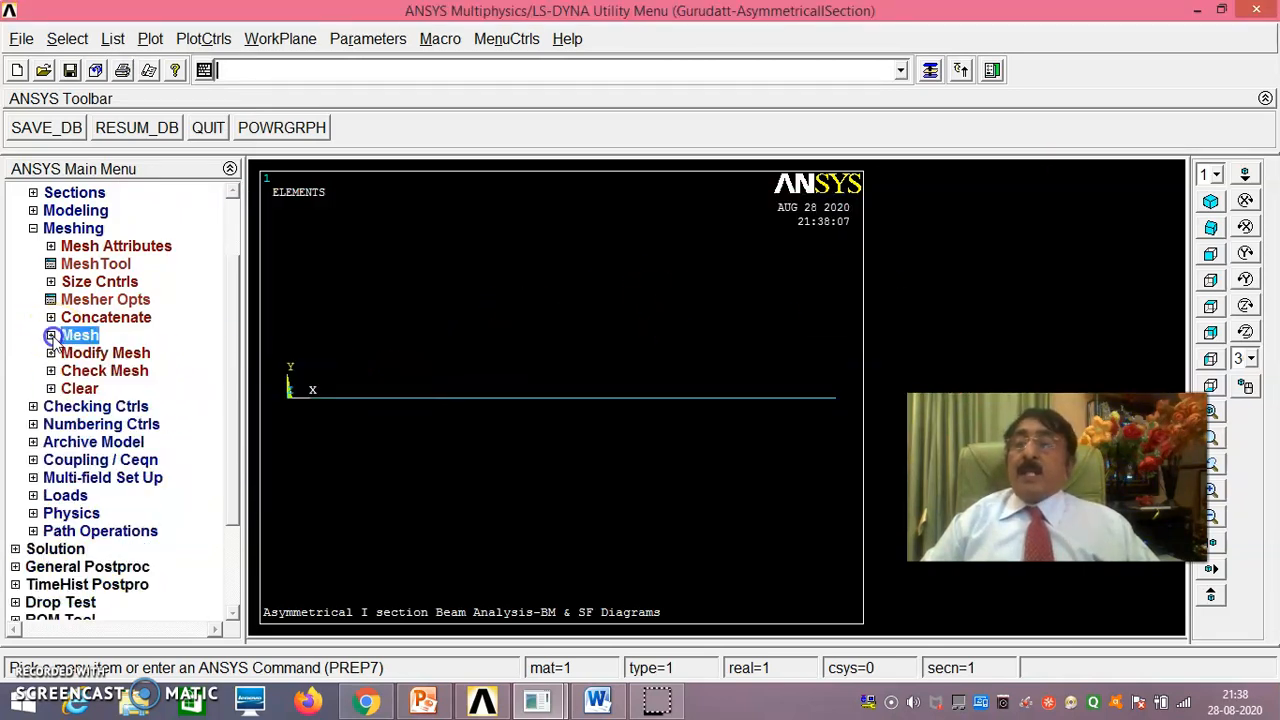
click(36, 230)
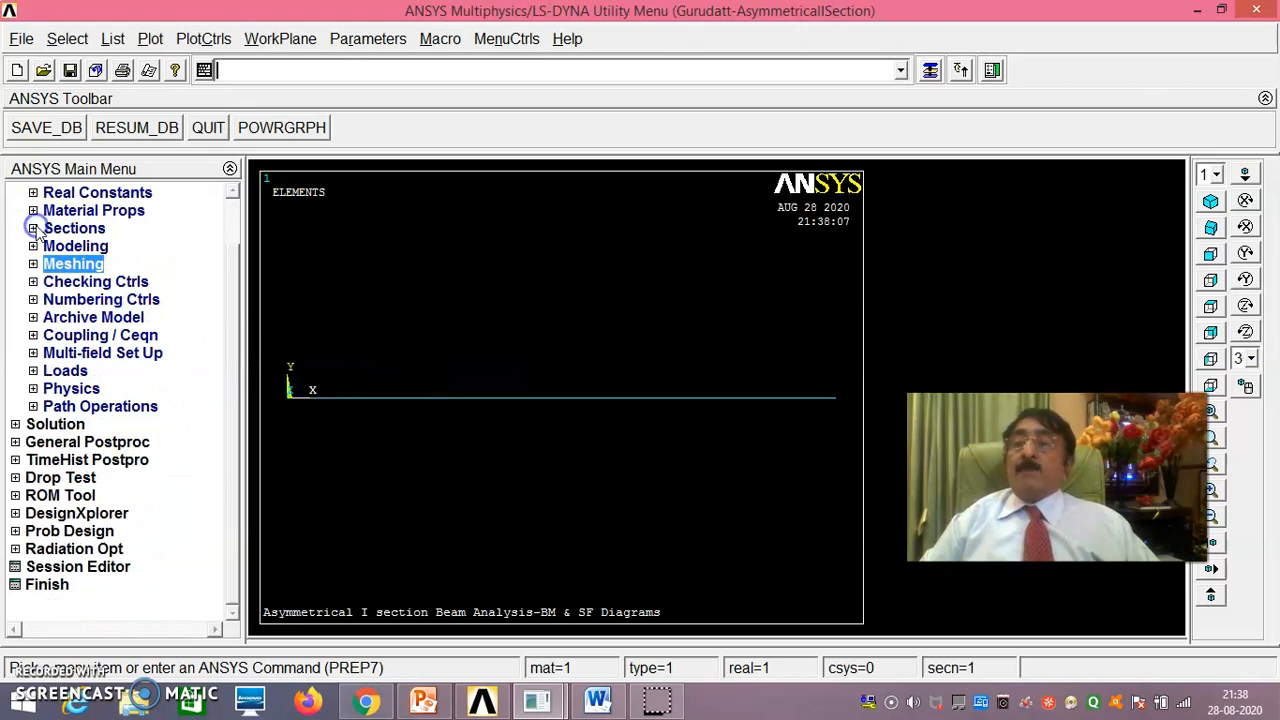
click(72, 372)
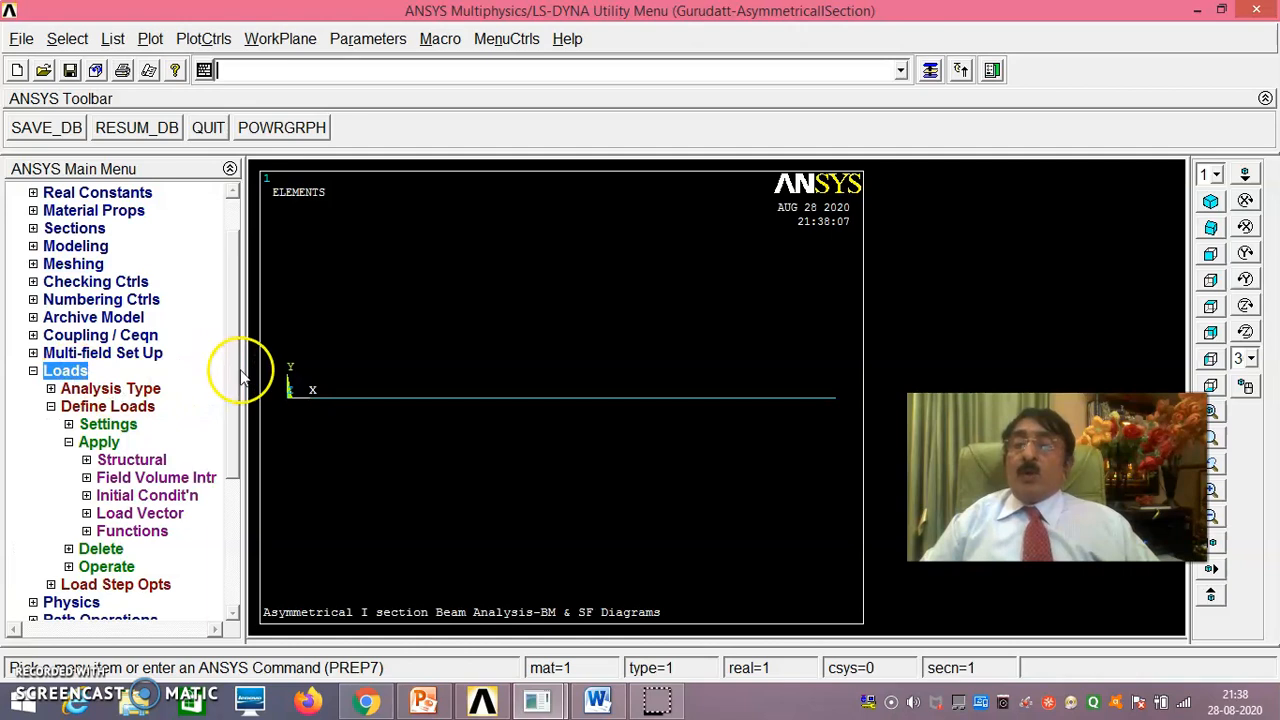
click(125, 462)
click(93, 478)
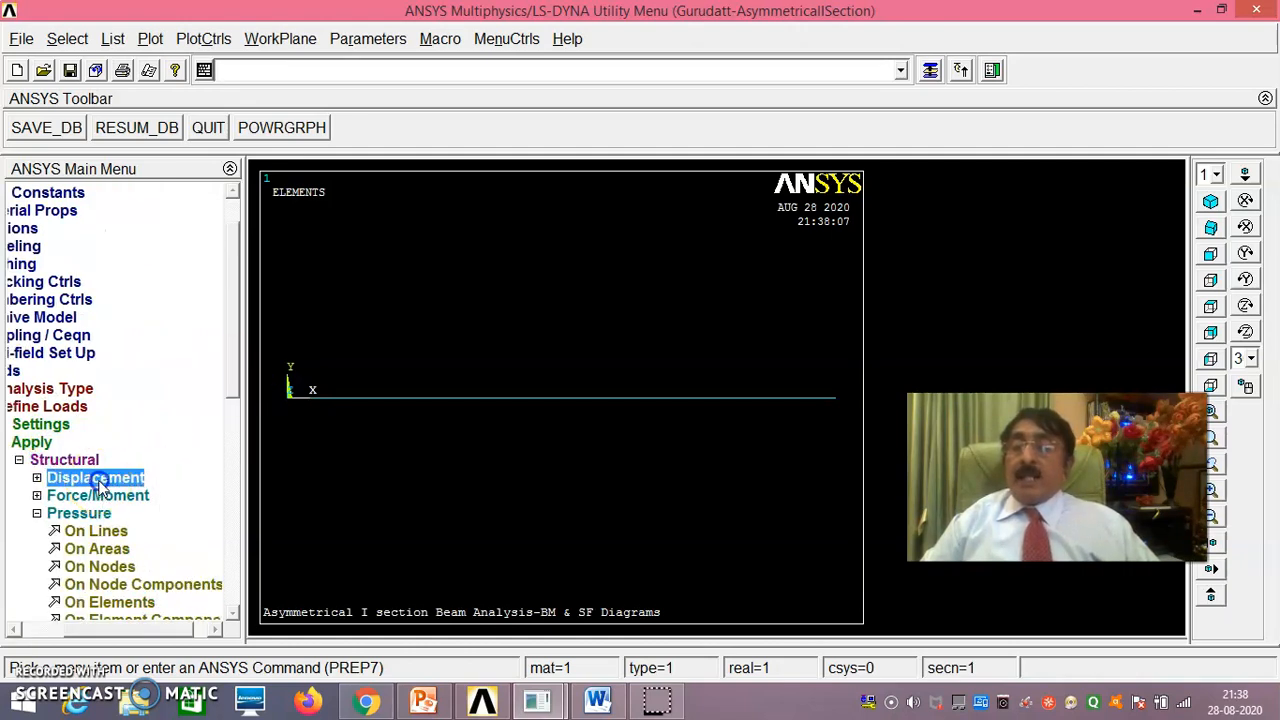
click(180, 533)
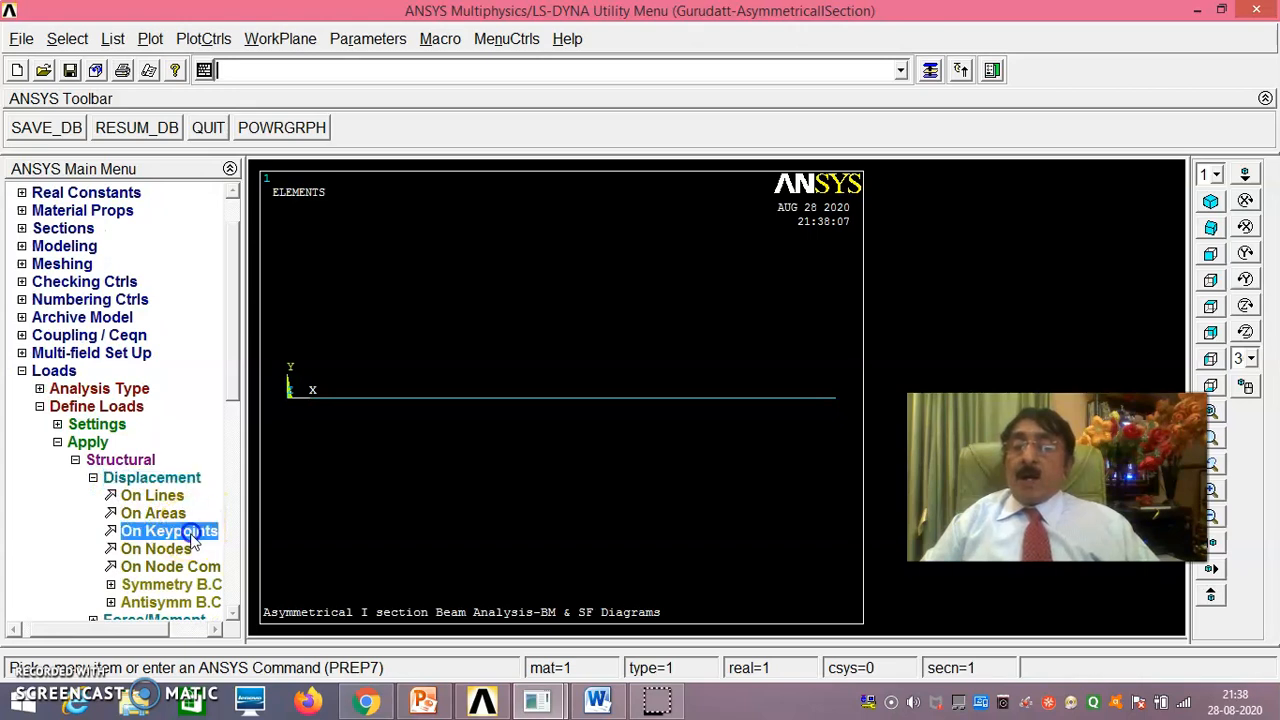
click(293, 403)
click(846, 406)
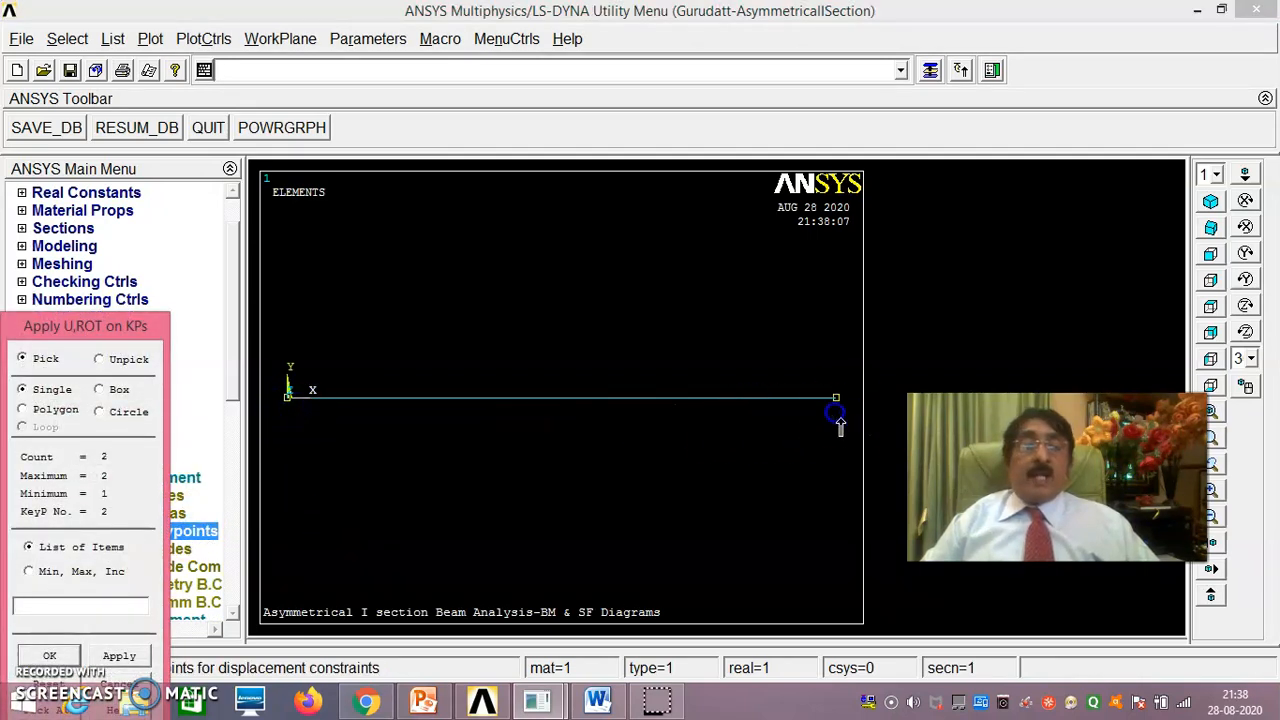
drag(120, 338, 196, 160)
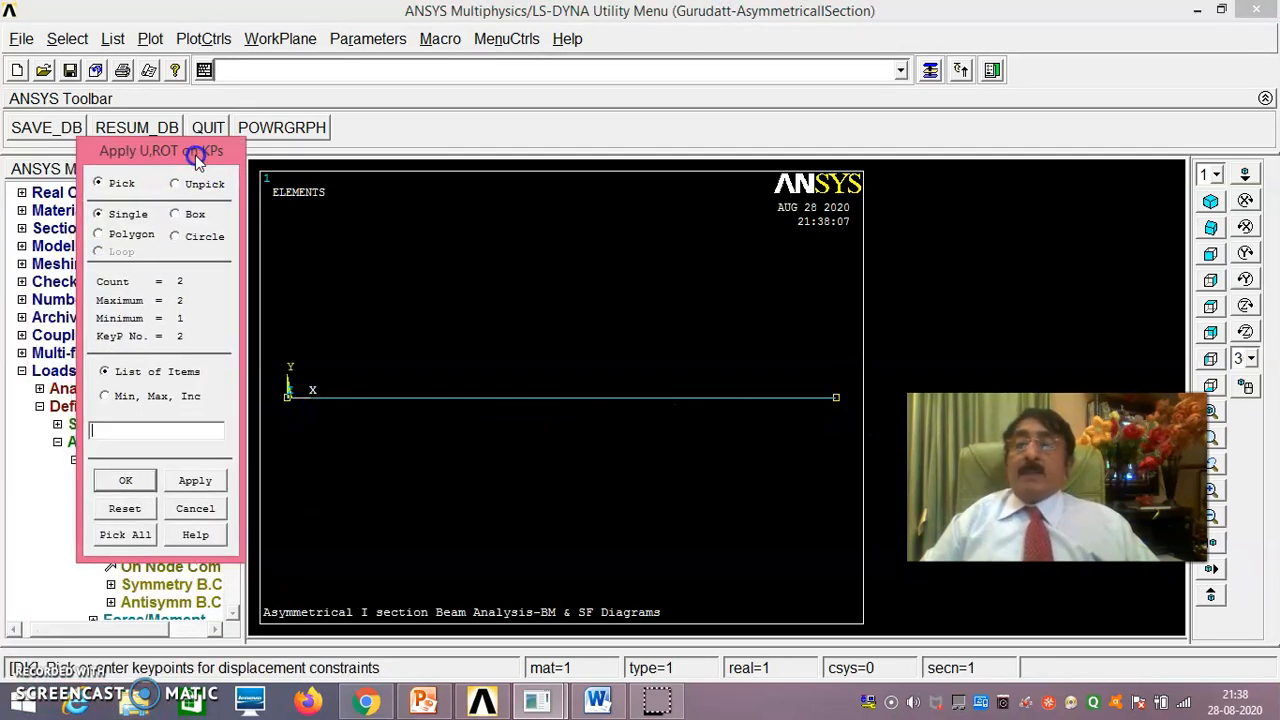
click(122, 482)
scroll(788, 300, down, 2)
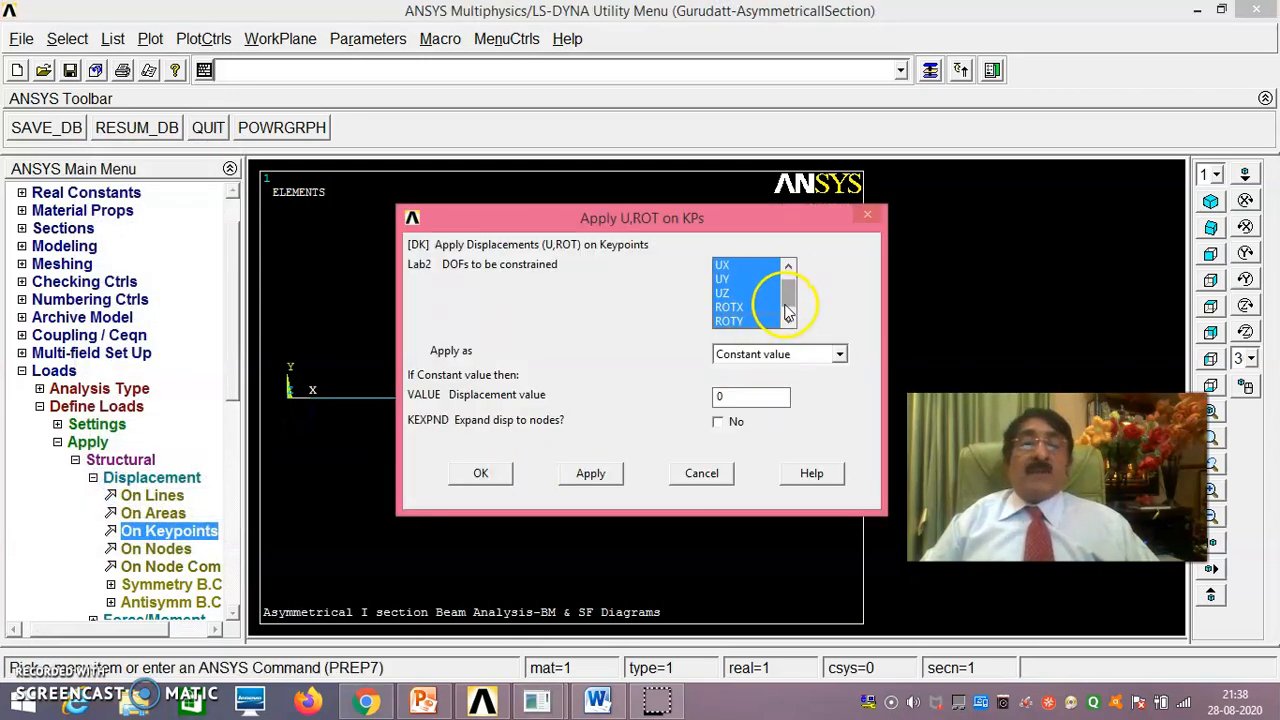
mouse_move(789, 309)
mouse_down()
mouse_move(794, 262)
mouse_move(796, 326)
mouse_up()
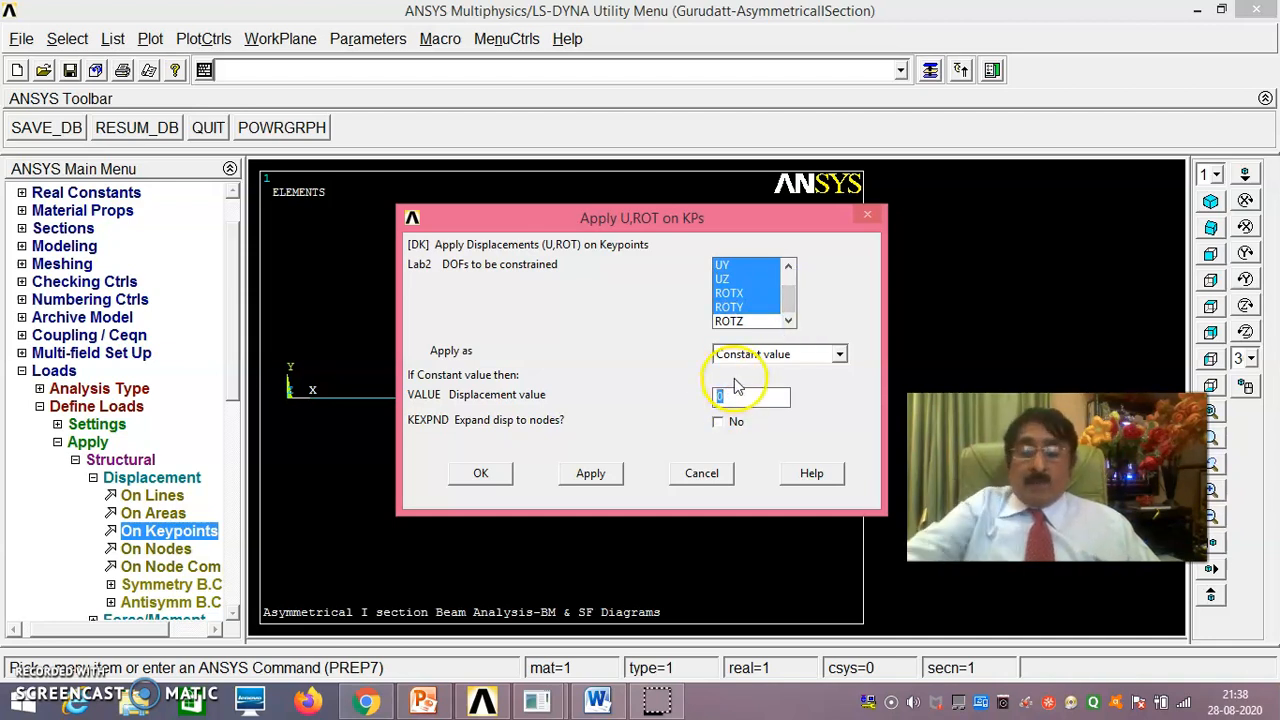
text(0)
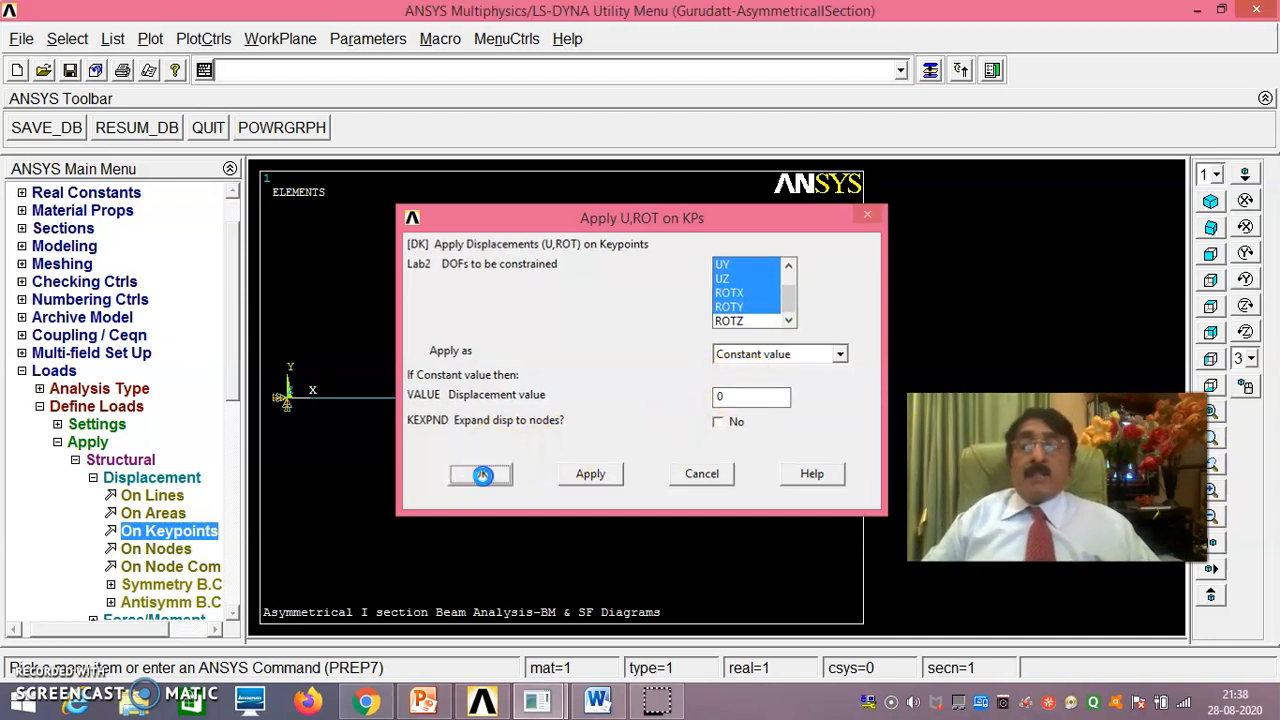
click(483, 474)
scroll(232, 392, down, 3)
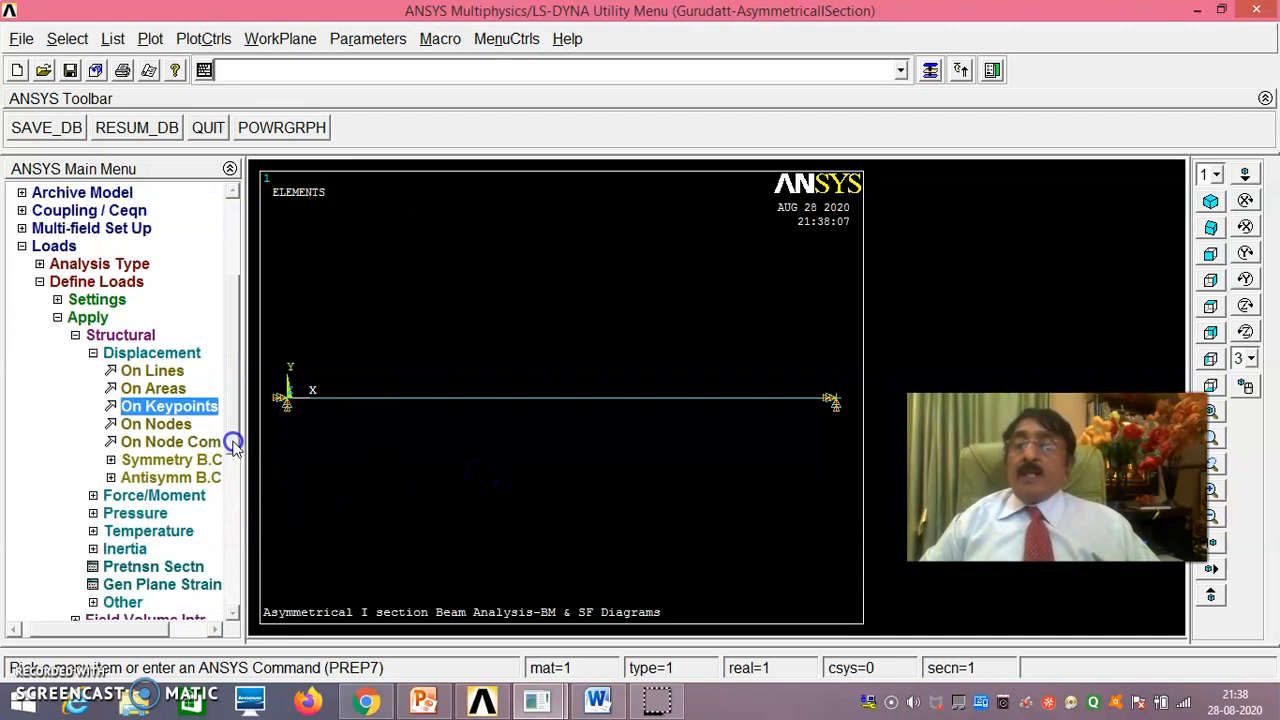
click(135, 513)
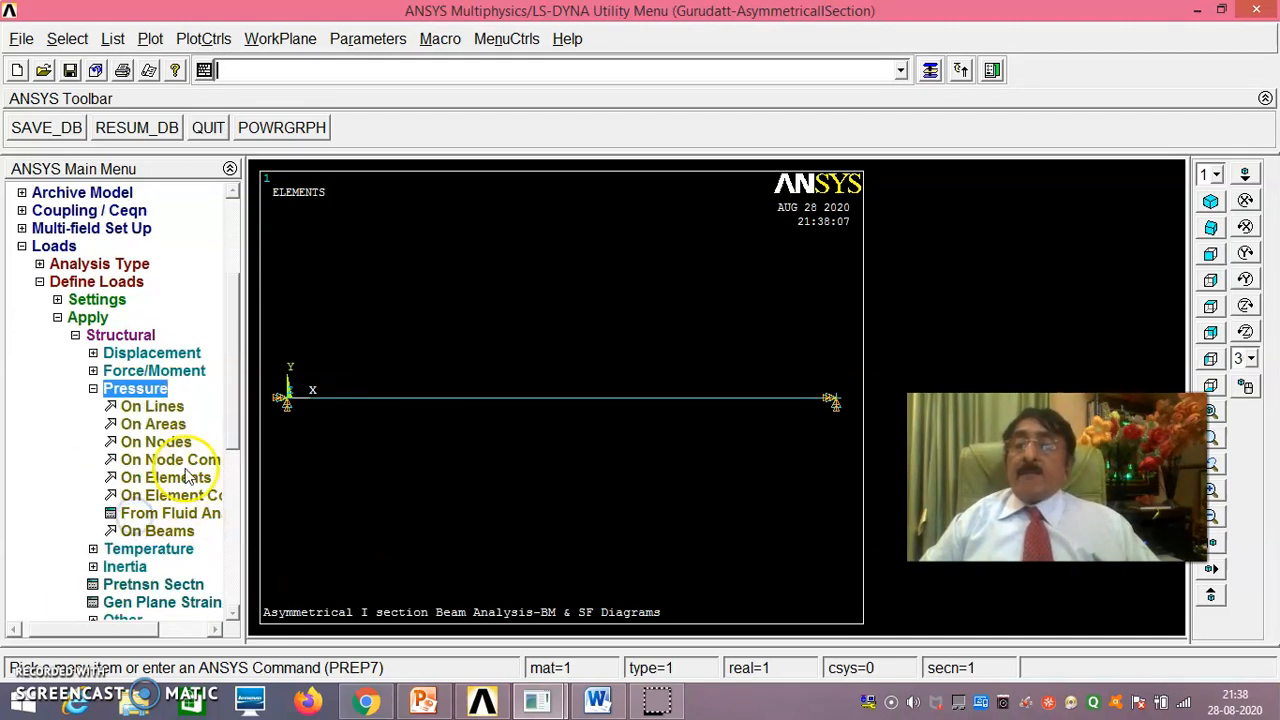
click(158, 531)
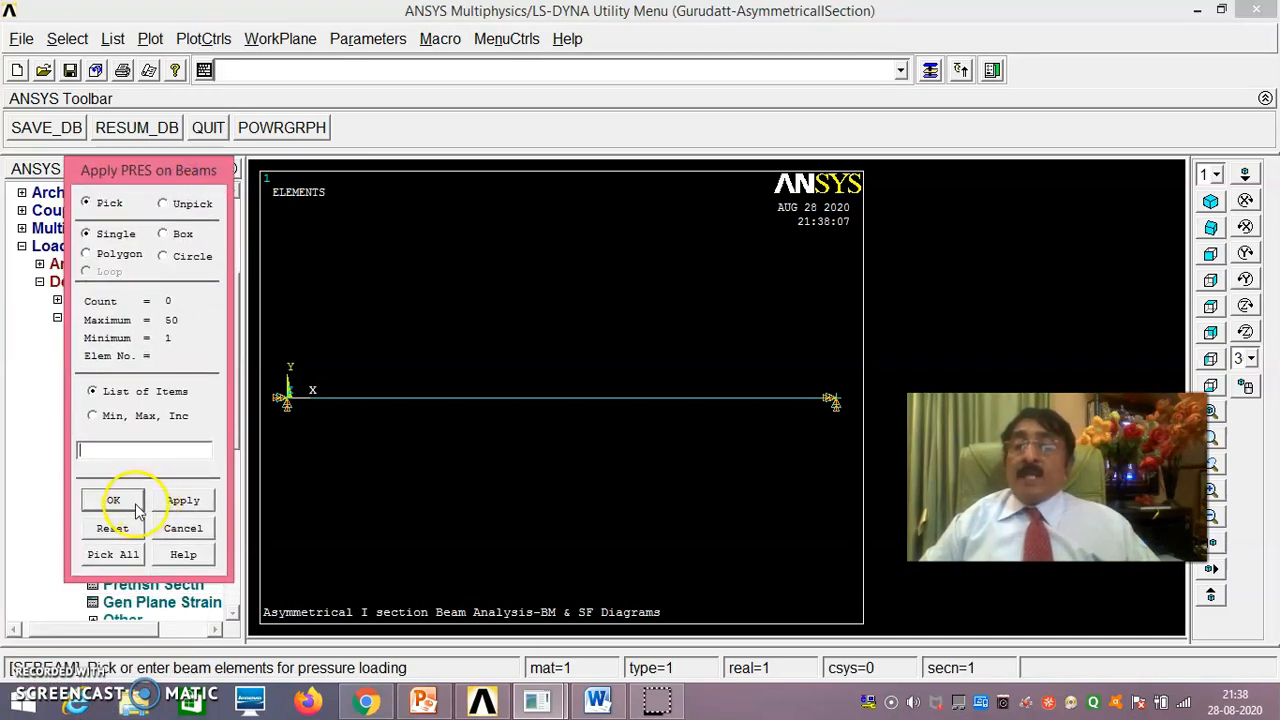
click(163, 234)
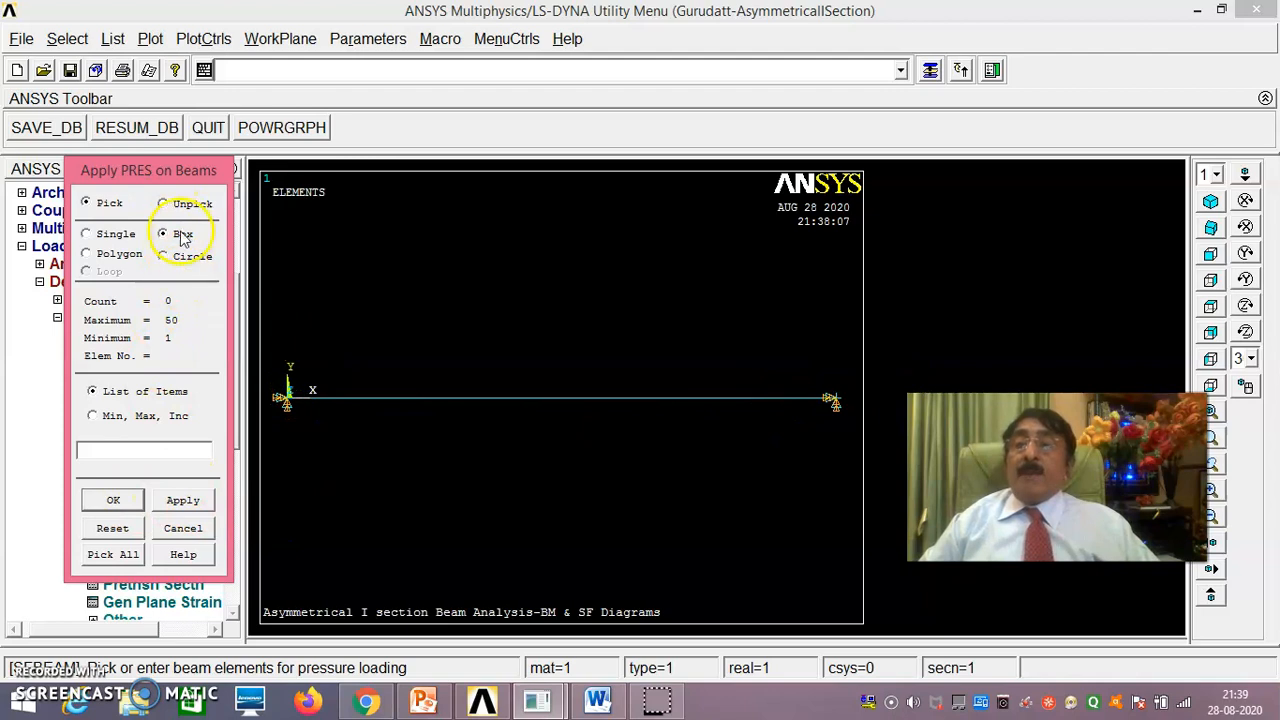
click(110, 500)
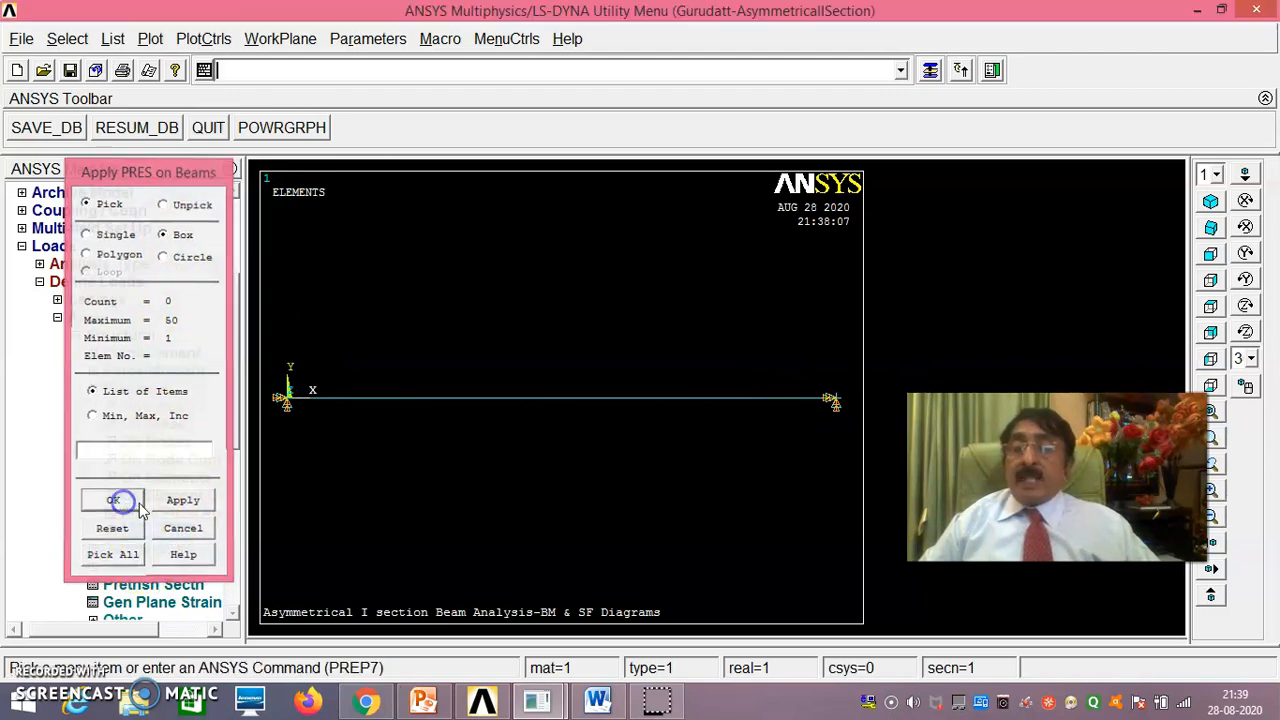
Apply a uniform pressure of 12 at nodes I and J with load key 2 to all 50 beam elements.
click(160, 531)
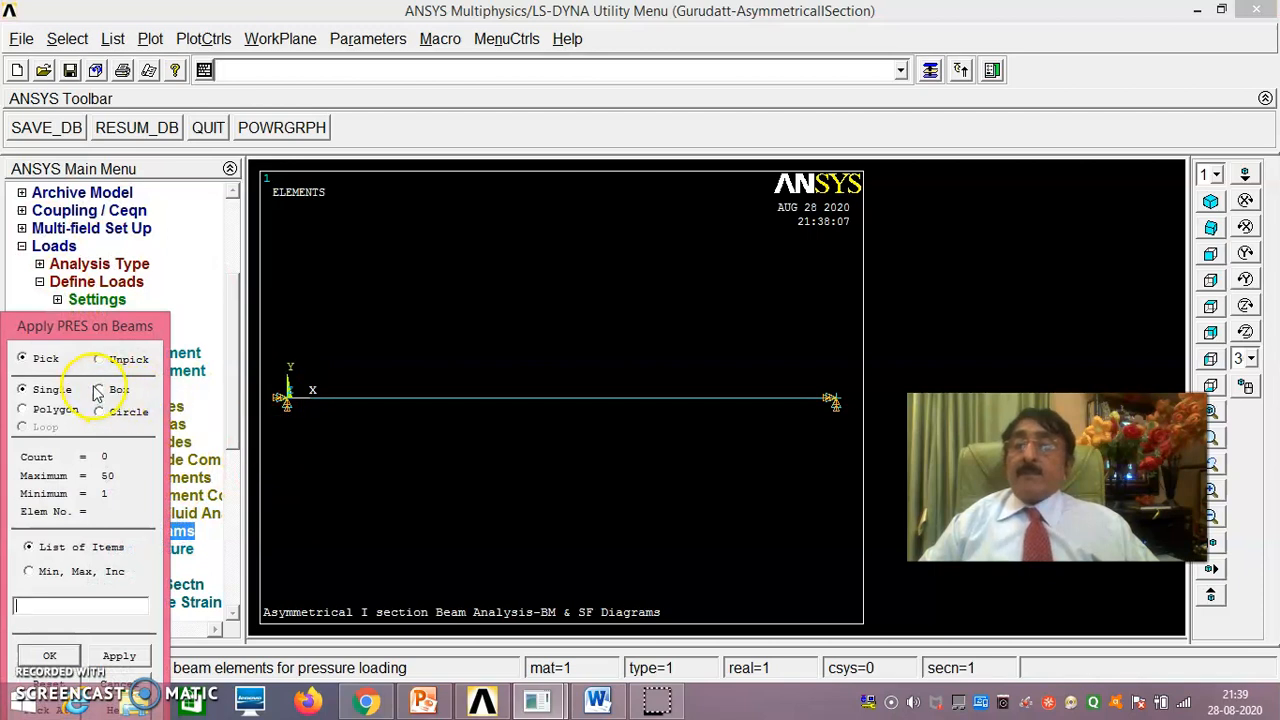
drag(118, 335, 159, 244)
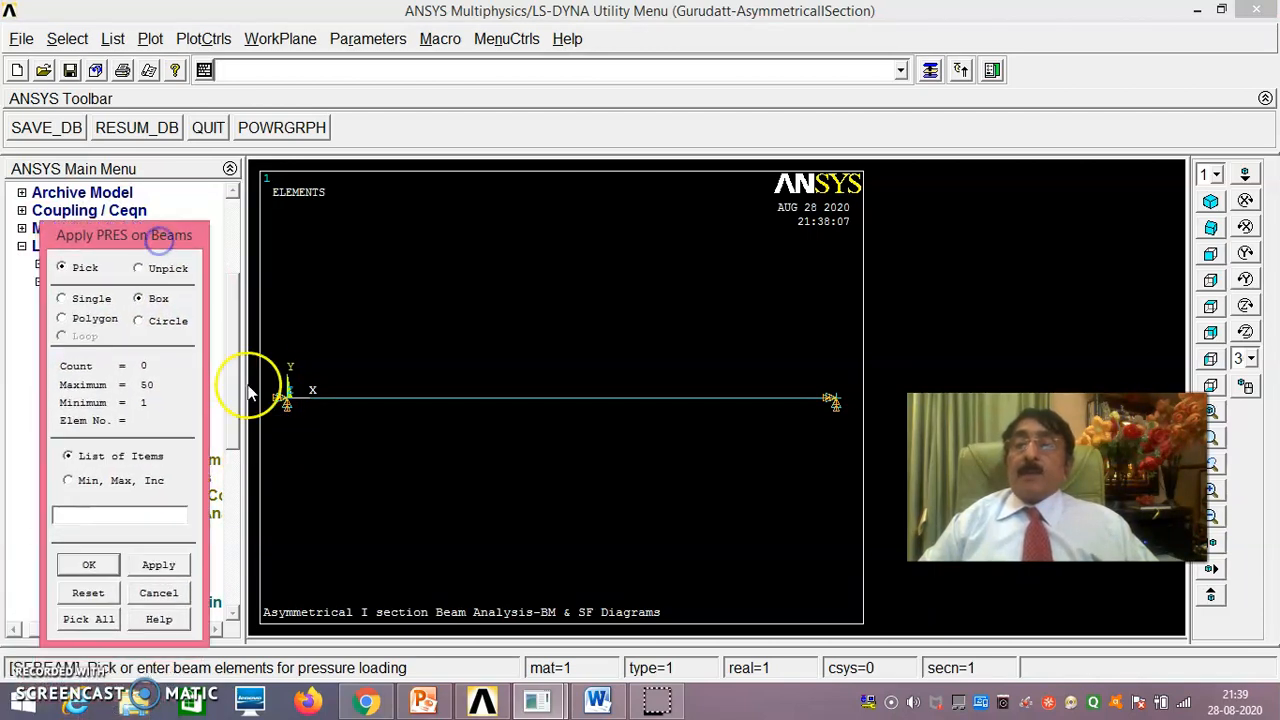
drag(377, 434, 850, 423)
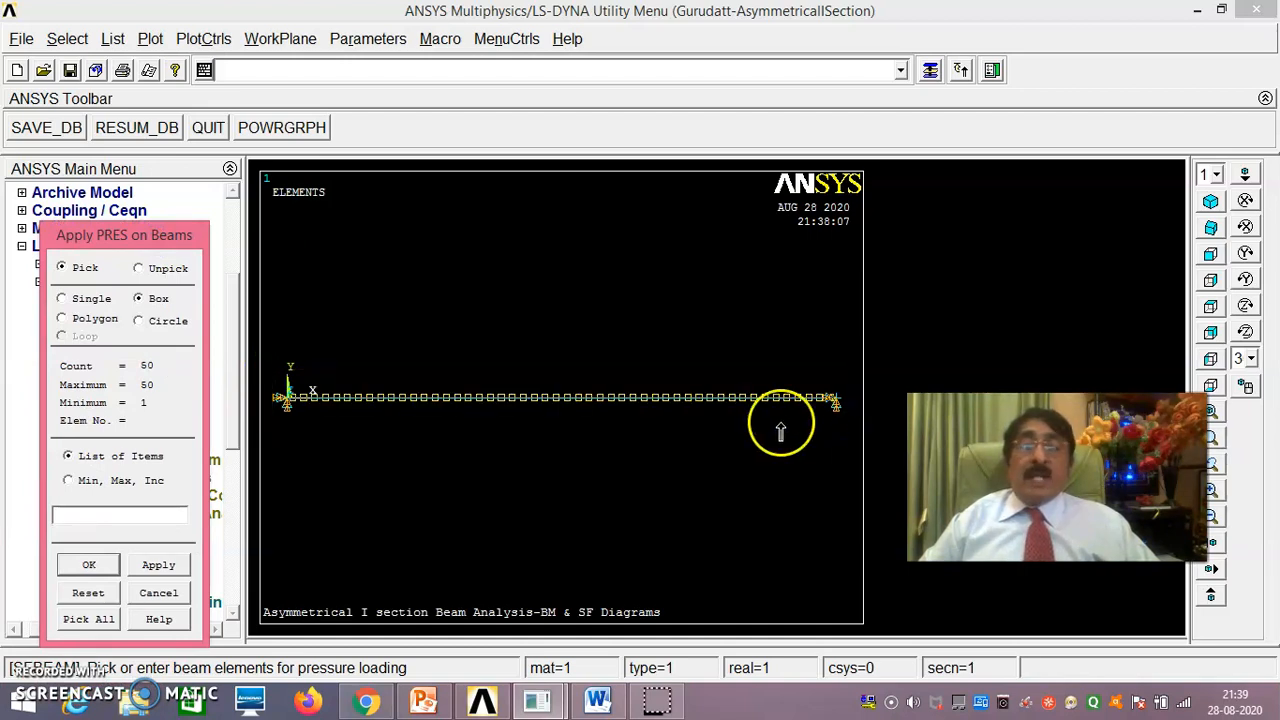
click(90, 564)
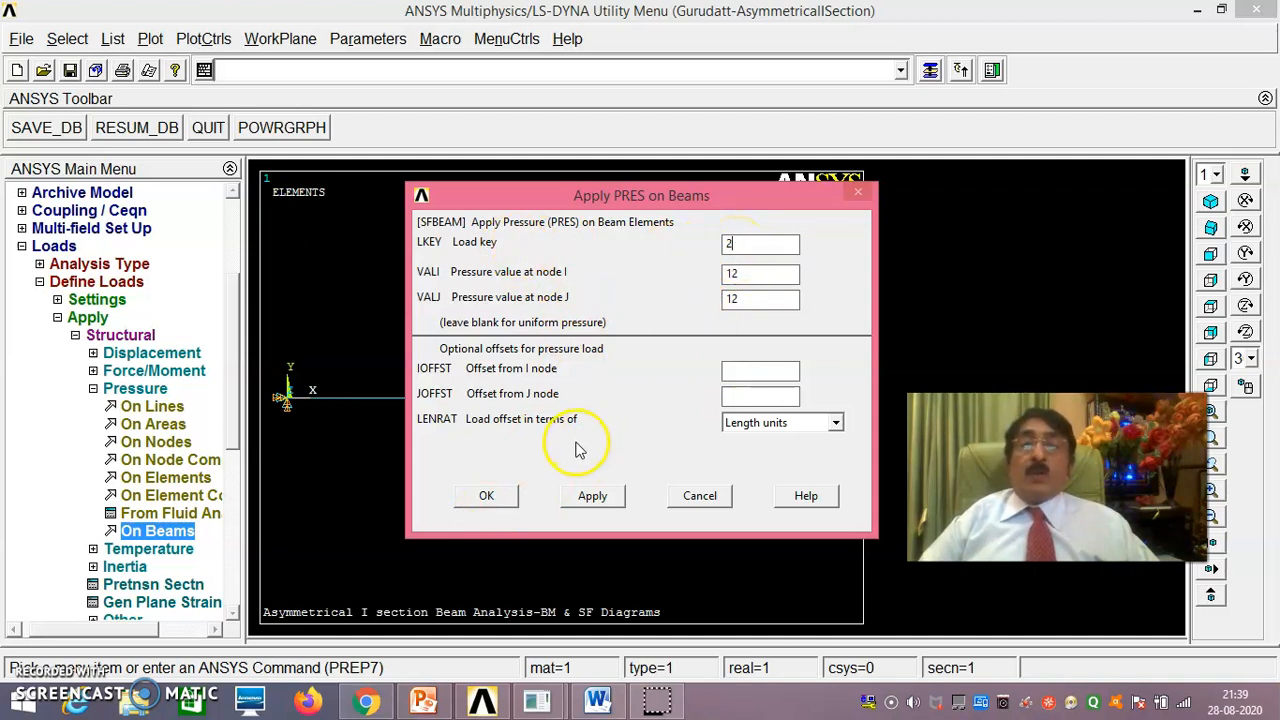
click(492, 496)
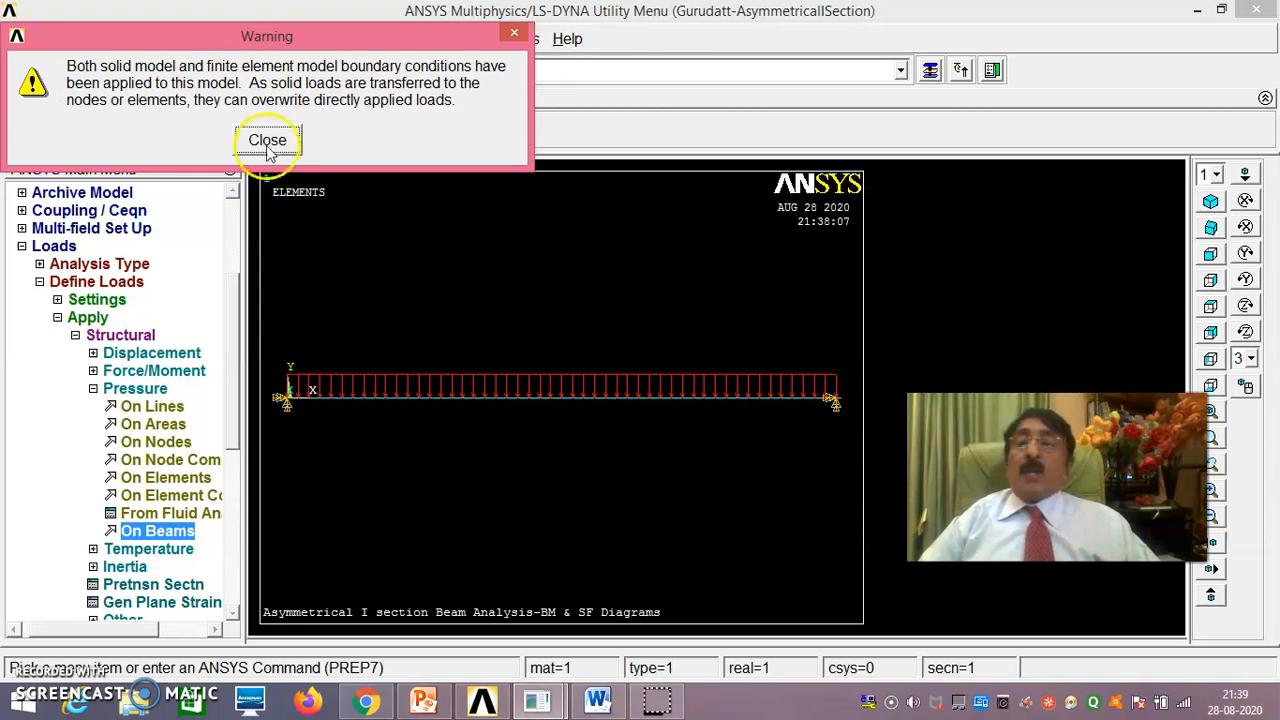
click(267, 141)
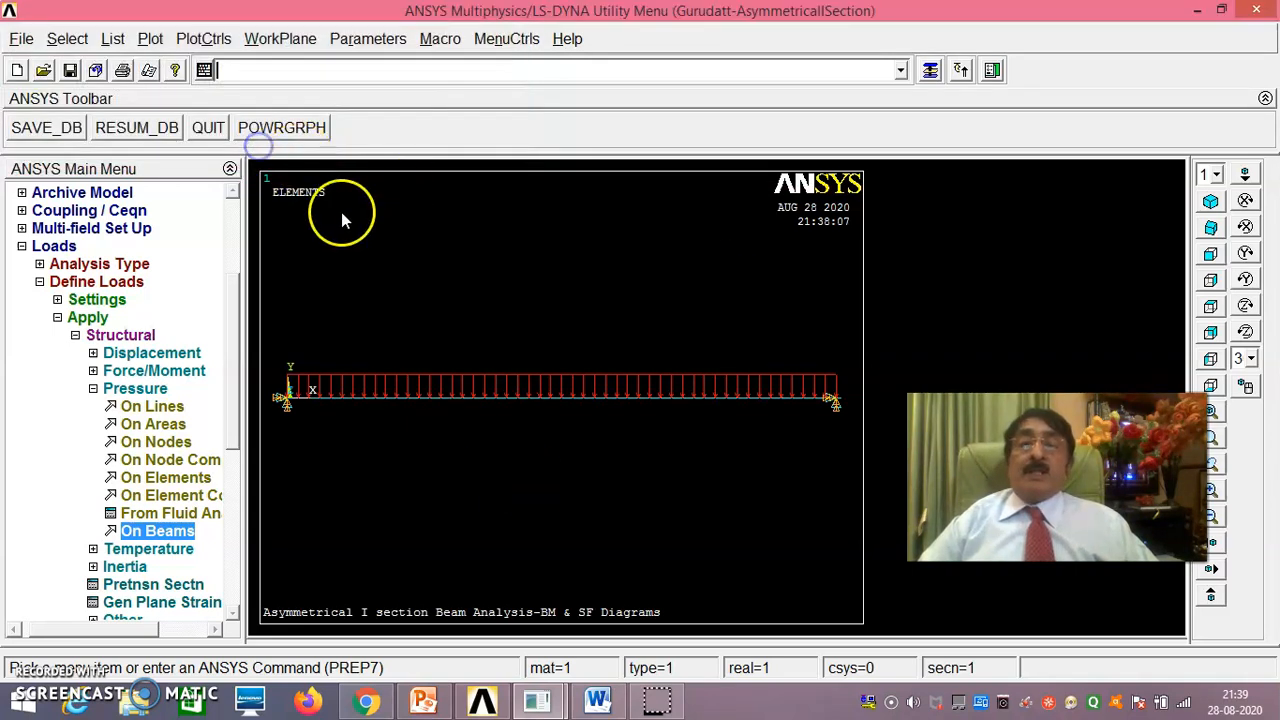
Solve the current load step and close the solution status listing.
click(57, 317)
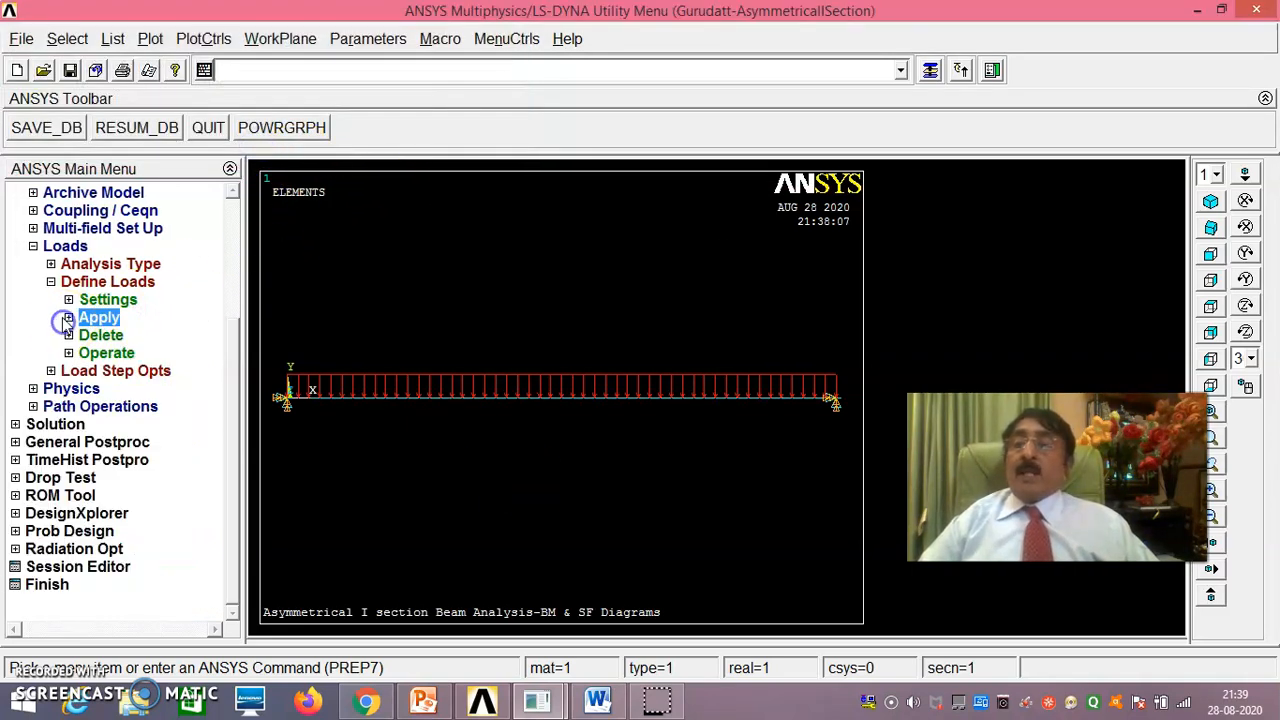
click(50, 248)
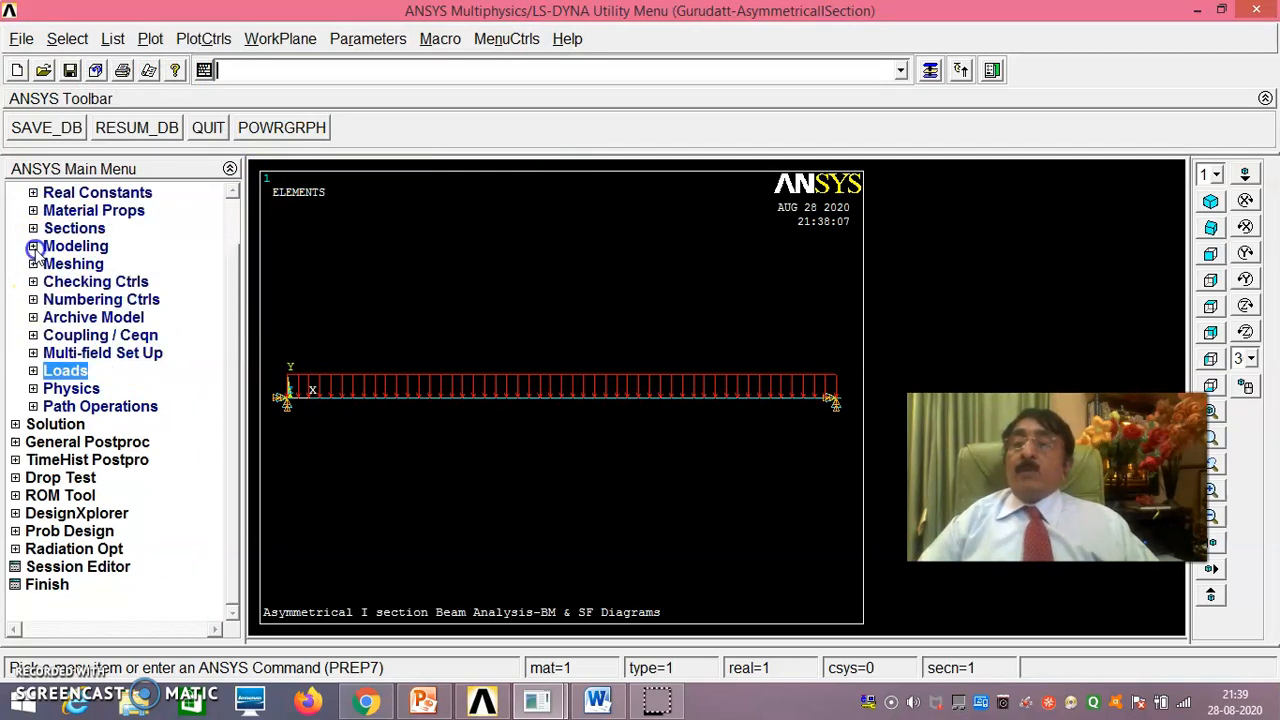
click(57, 425)
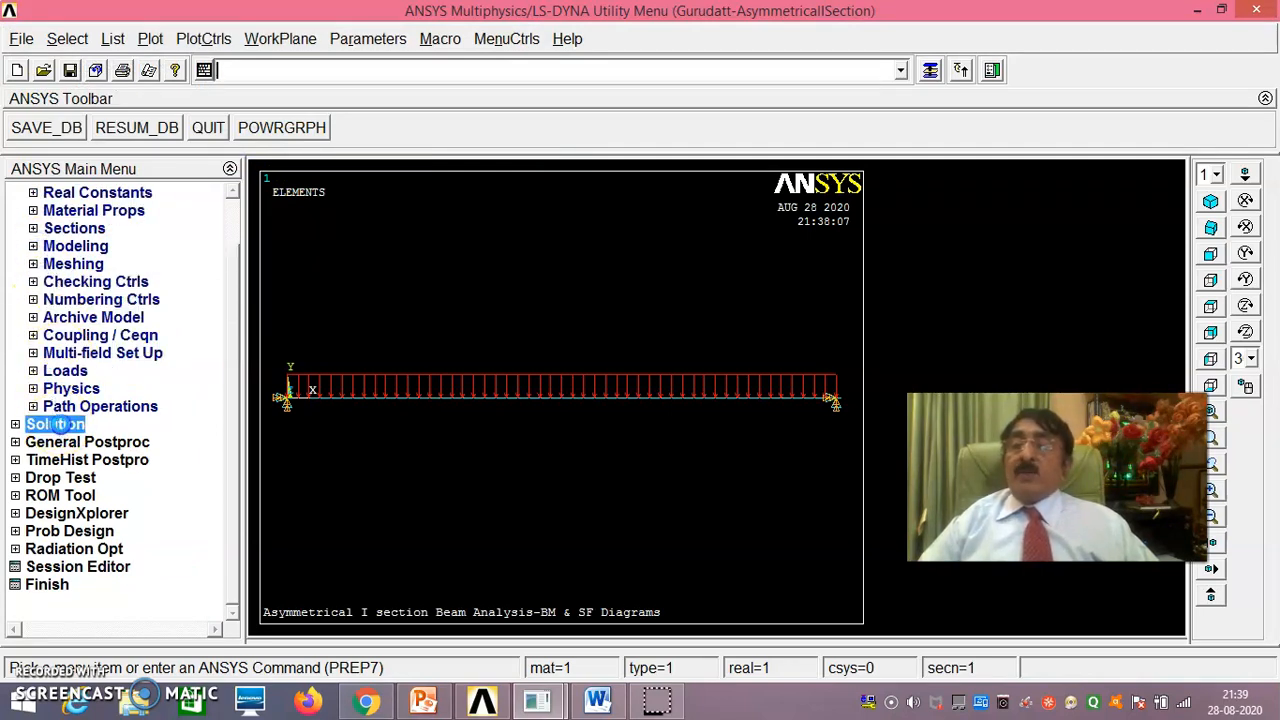
click(95, 355)
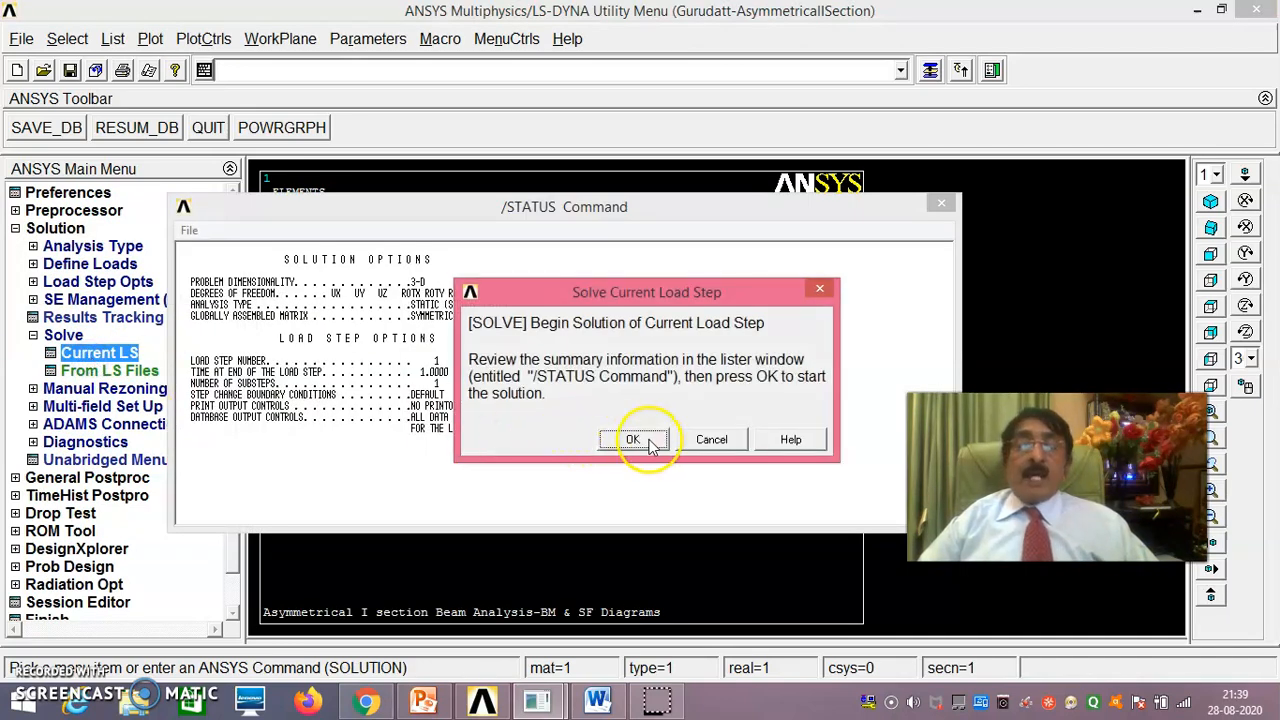
click(640, 438)
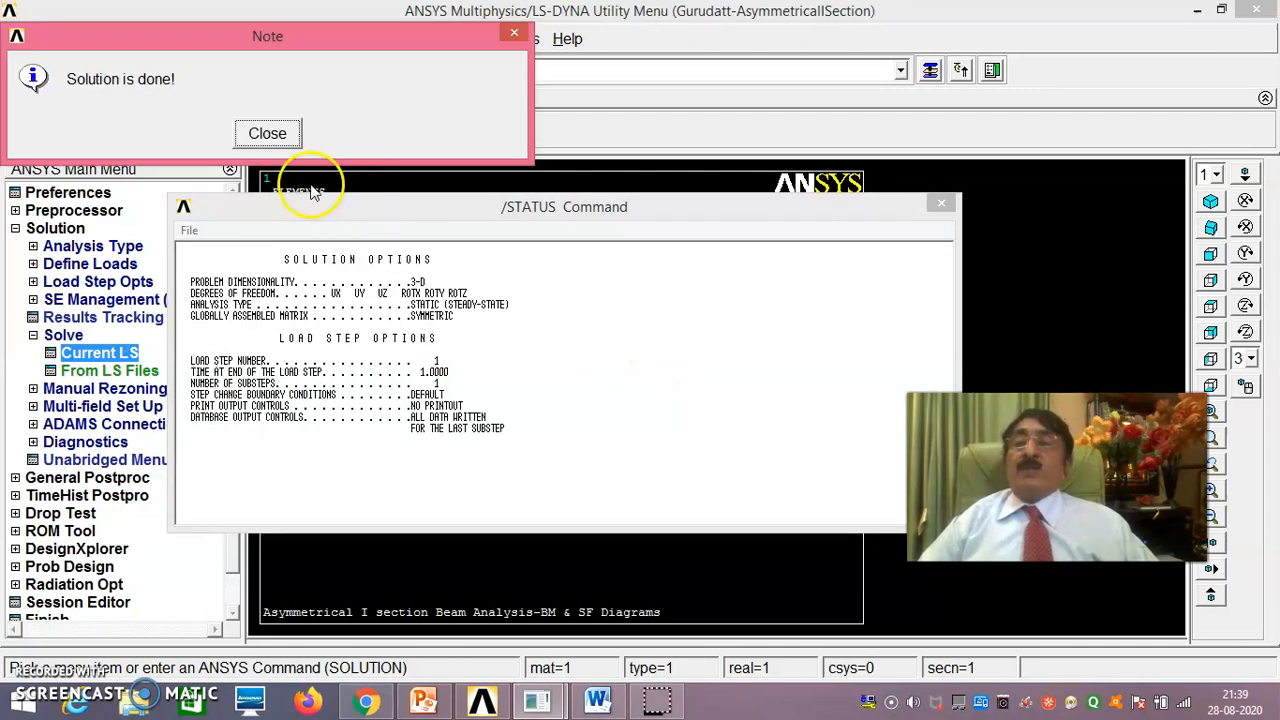
click(265, 132)
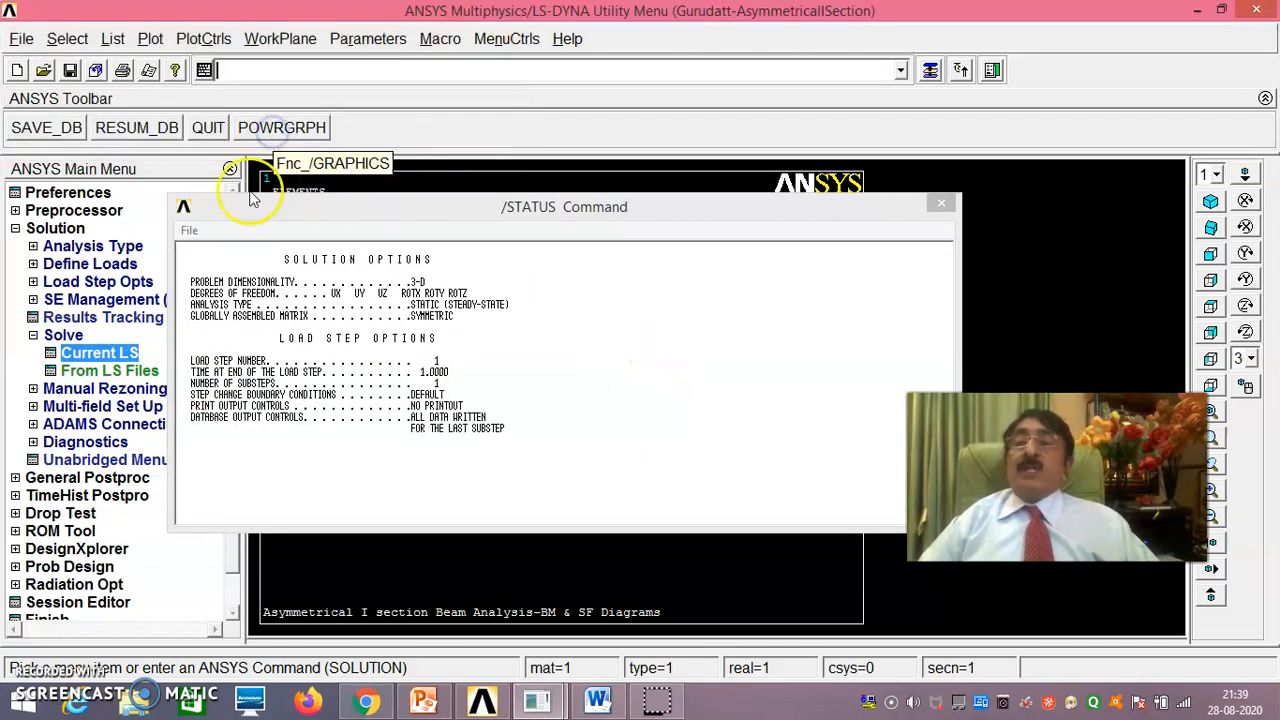
click(192, 232)
click(222, 318)
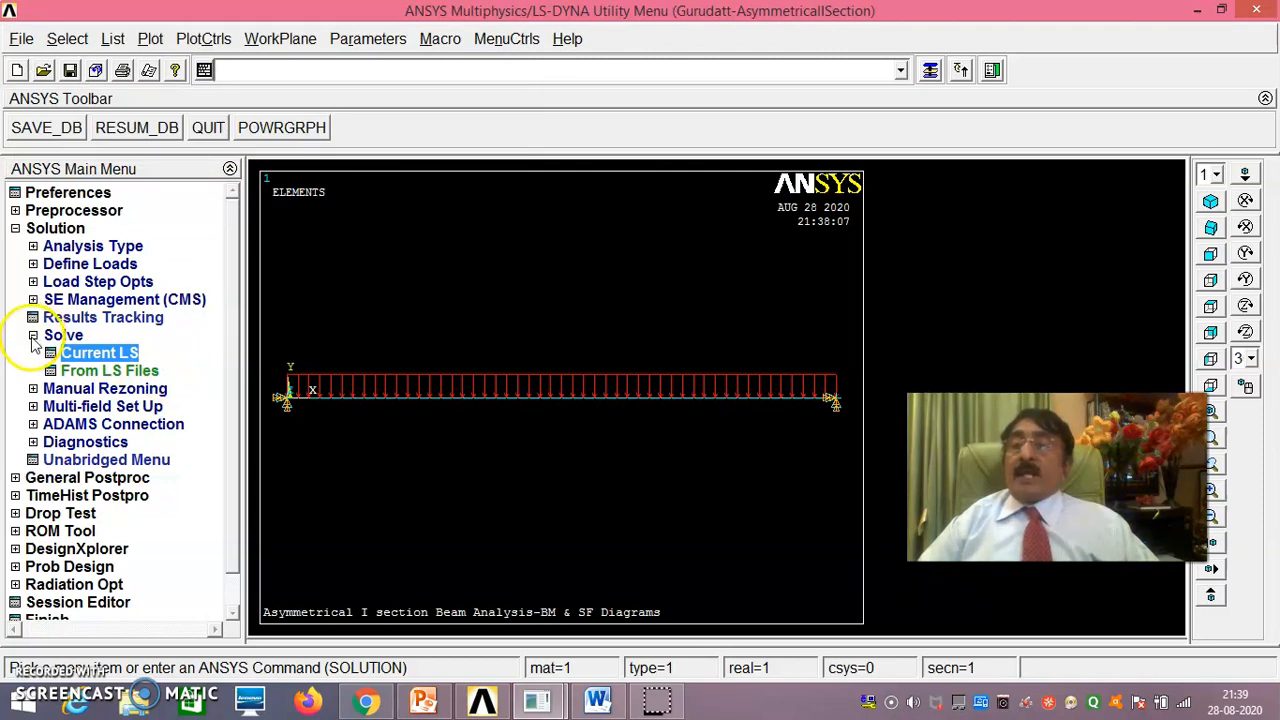
List the reaction solution for all items in the general postprocessor, then close the listing.
click(80, 478)
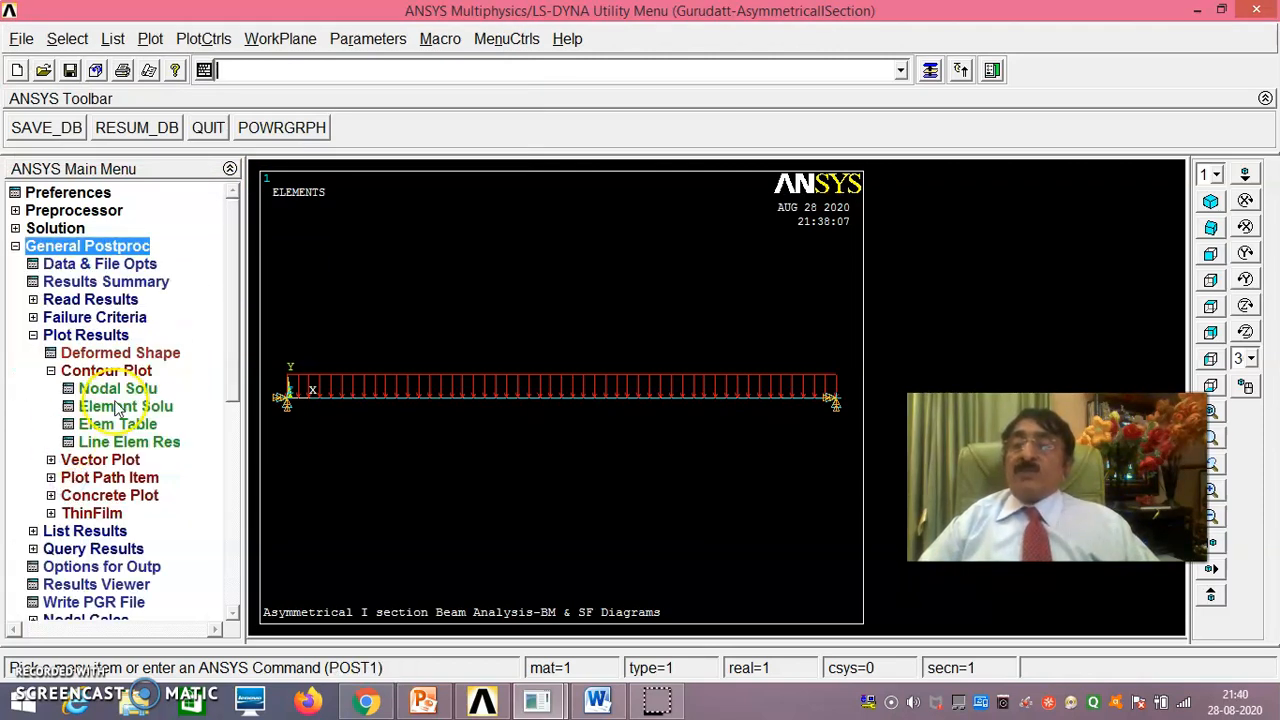
click(33, 335)
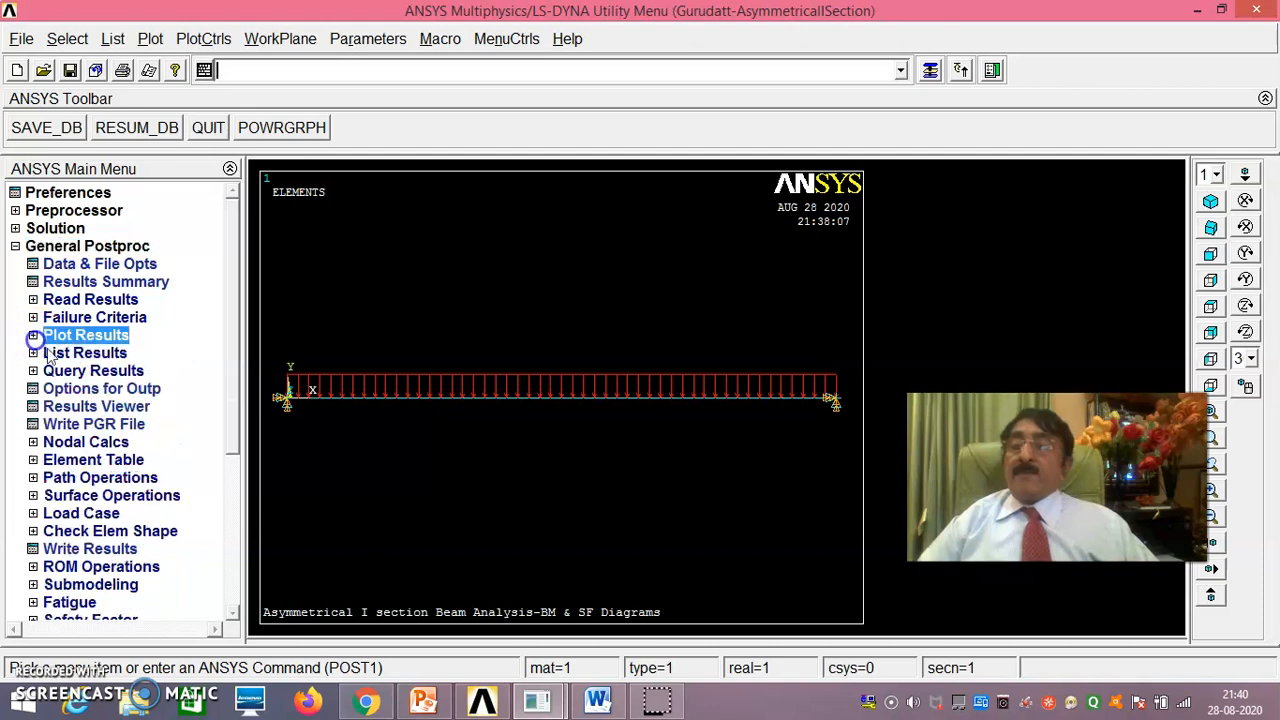
click(82, 353)
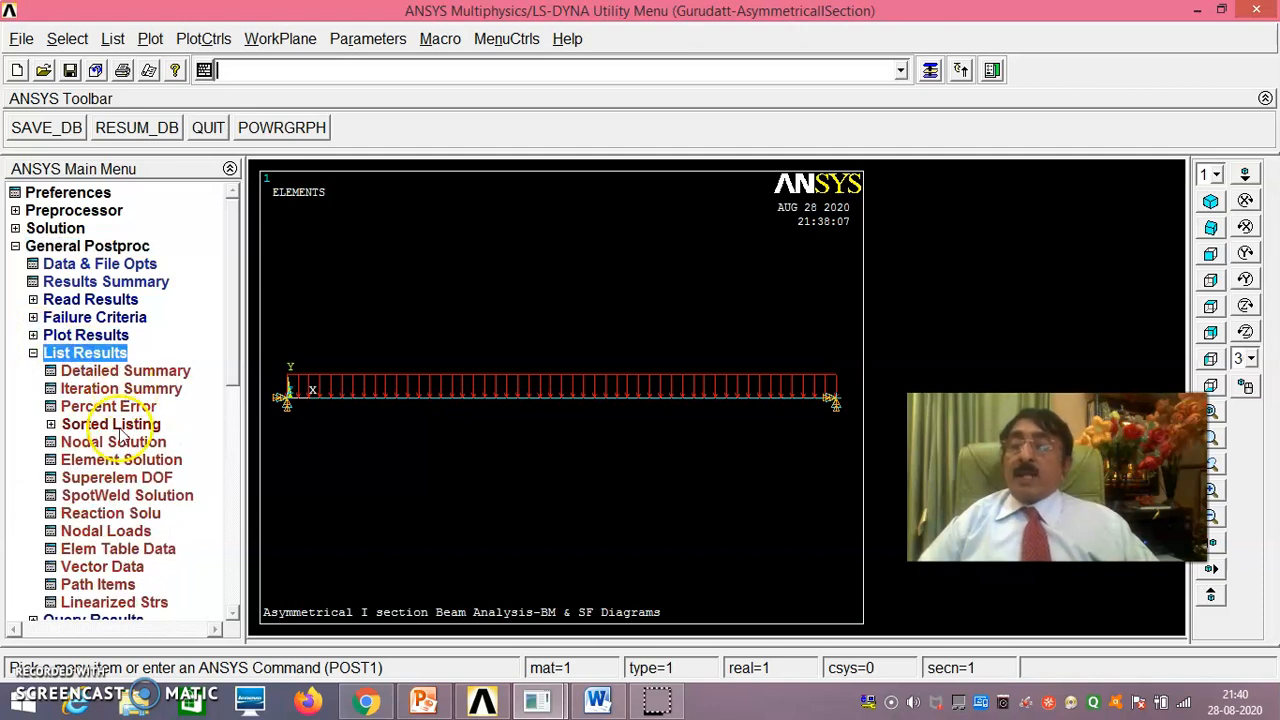
click(110, 513)
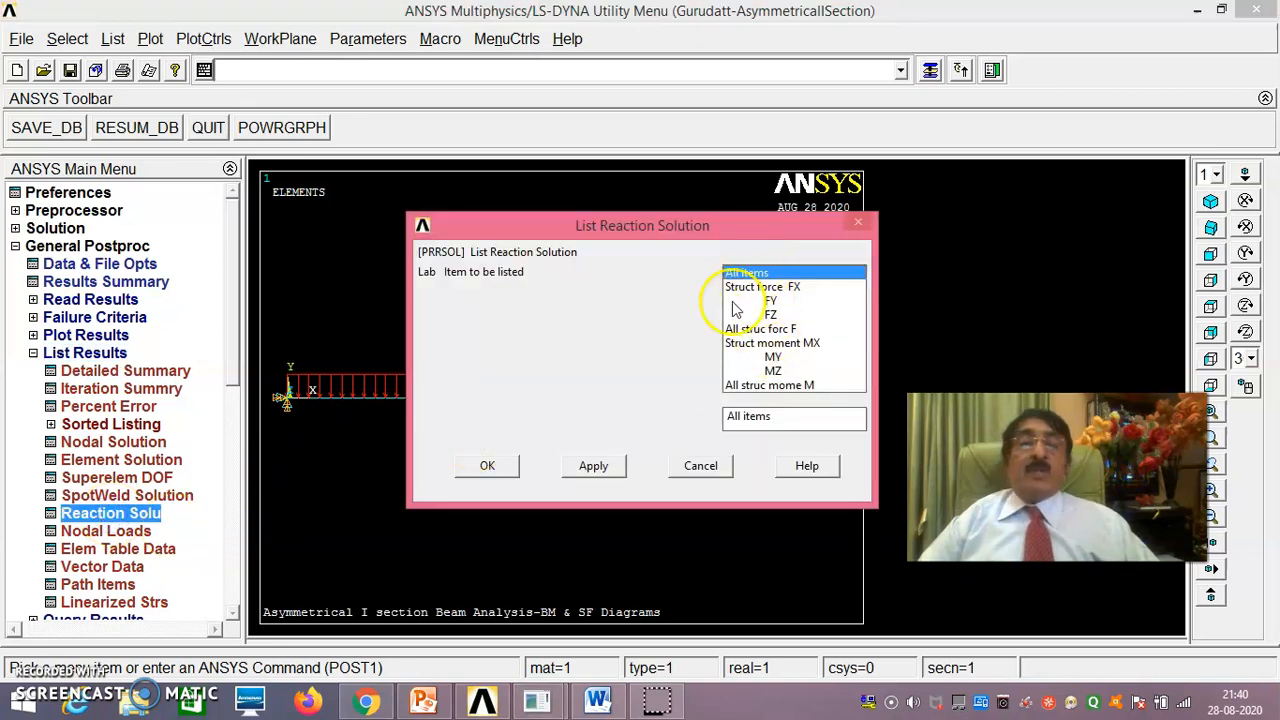
click(487, 466)
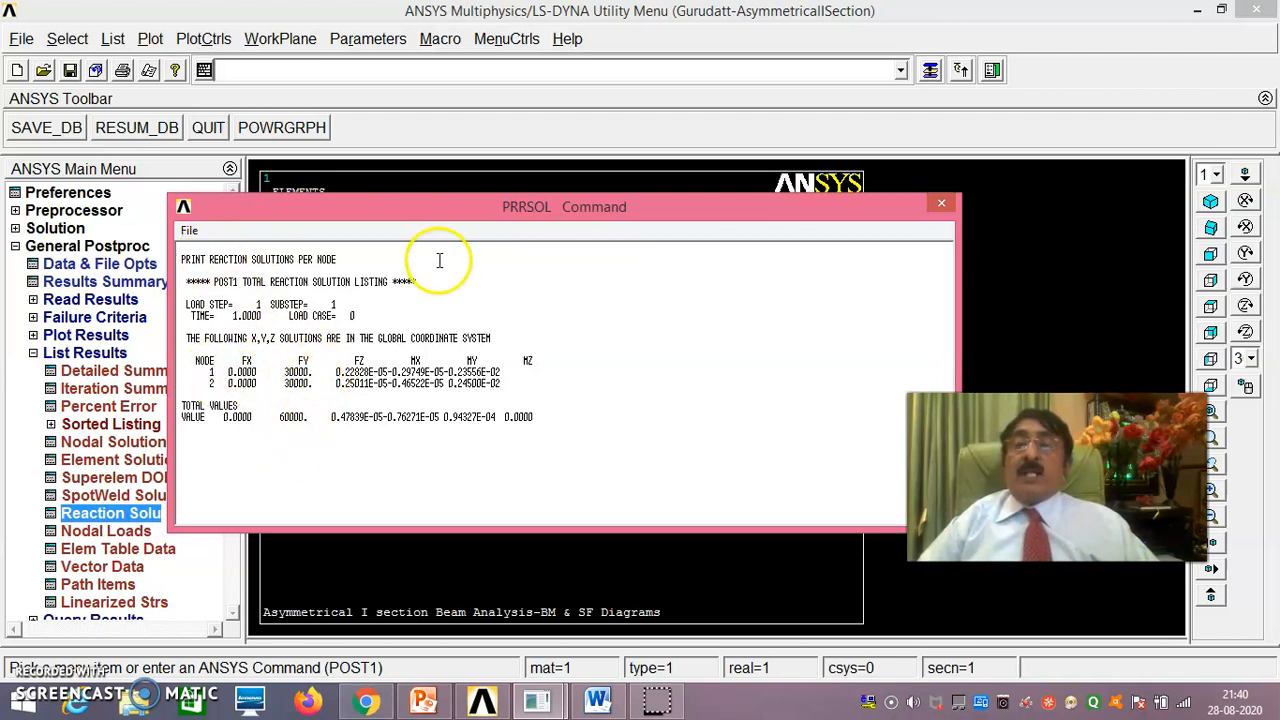
click(190, 231)
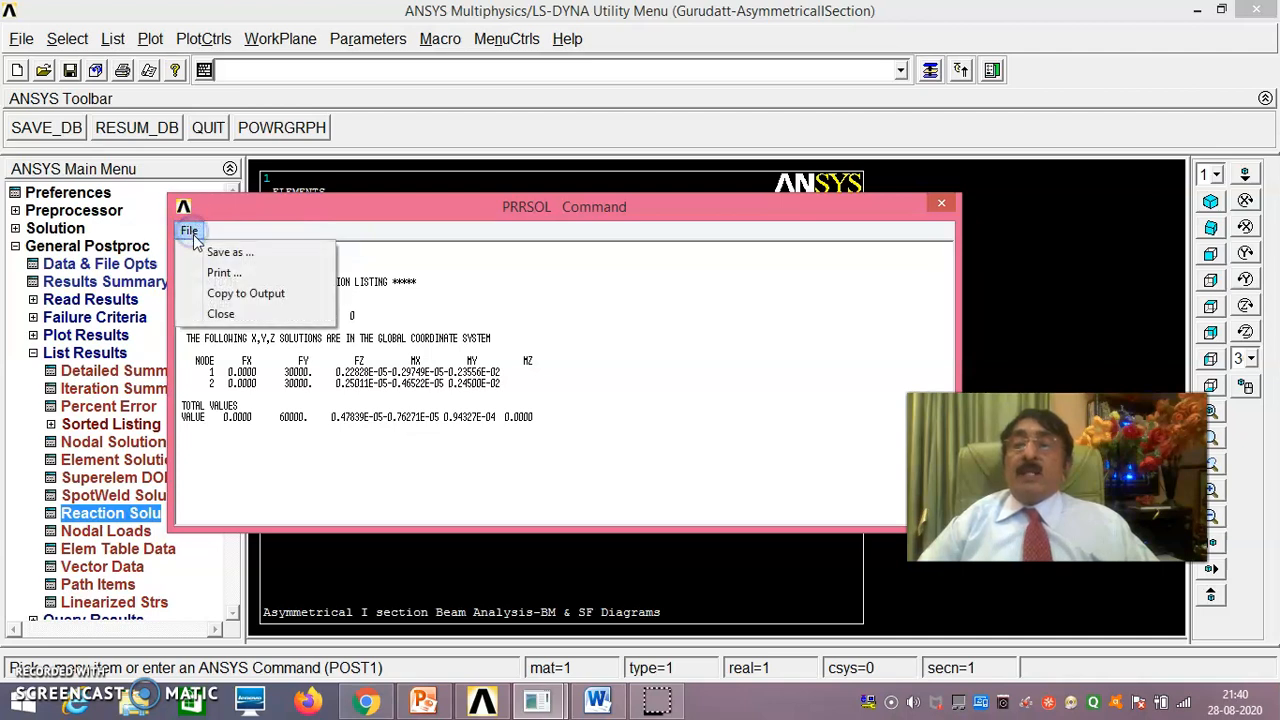
click(237, 317)
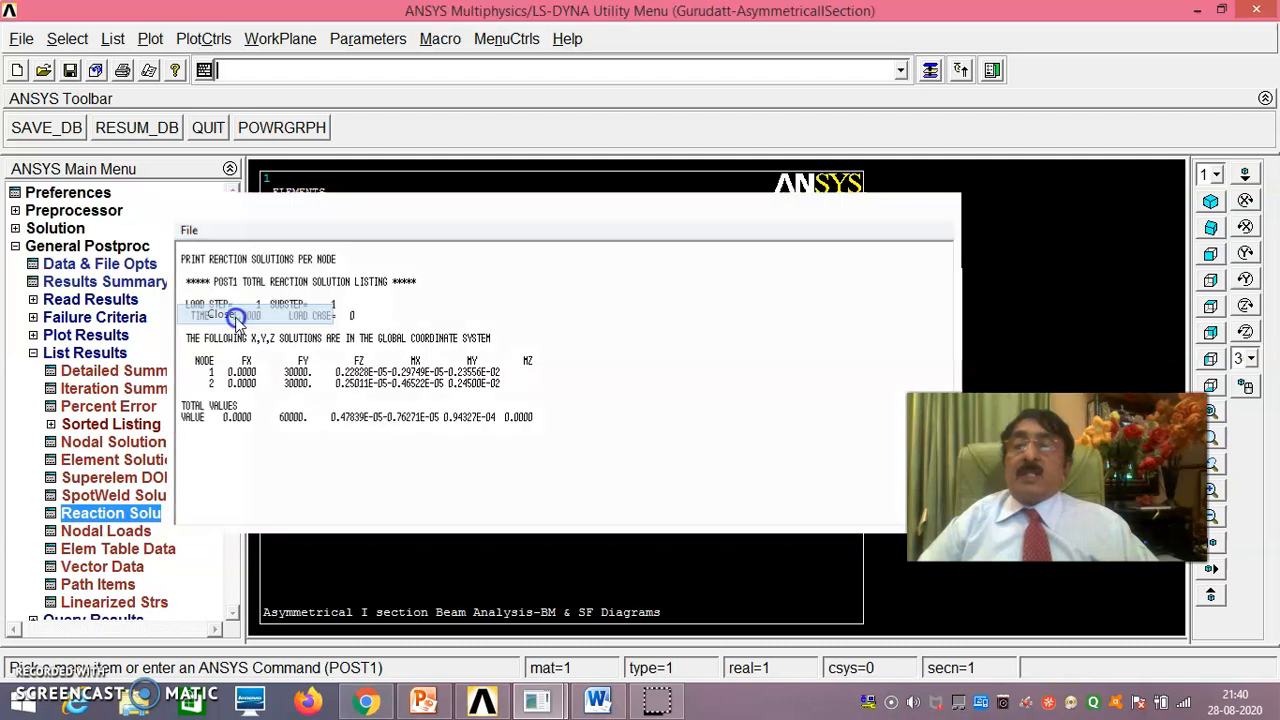
Define the element table items SMISC,3 and SMISC,6 by sequence number.
drag(234, 300, 220, 386)
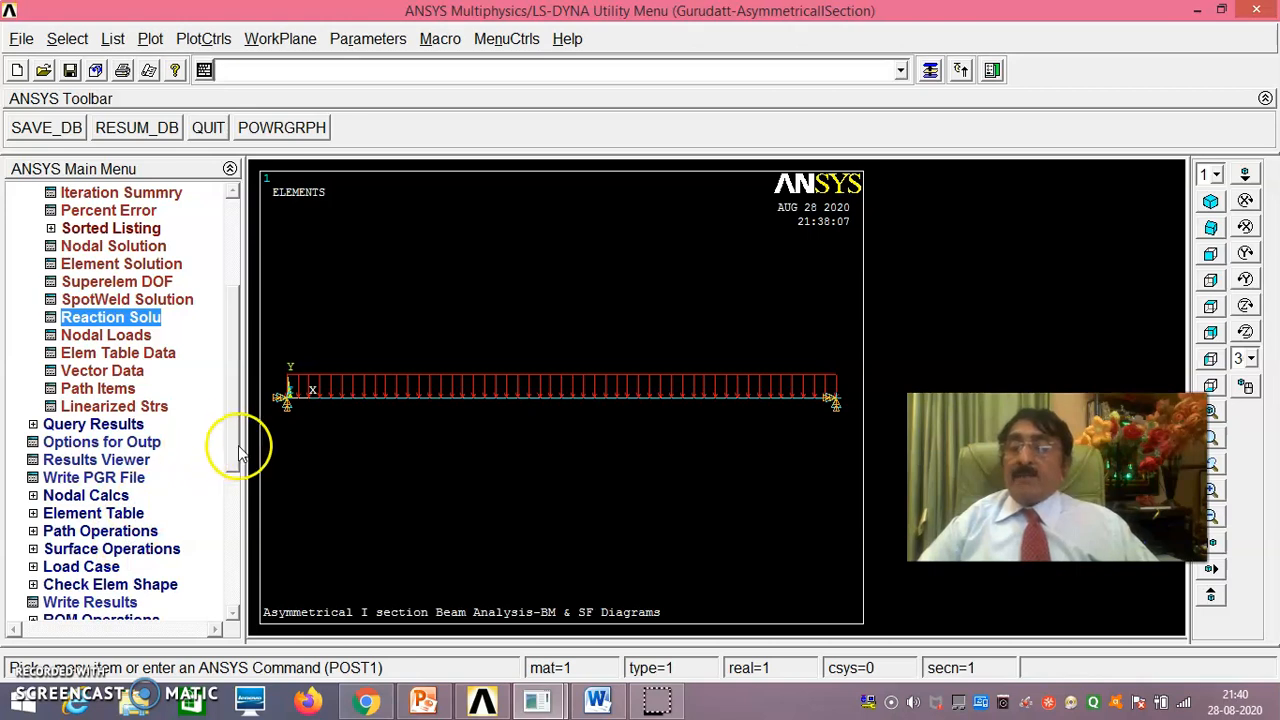
drag(234, 452, 234, 472)
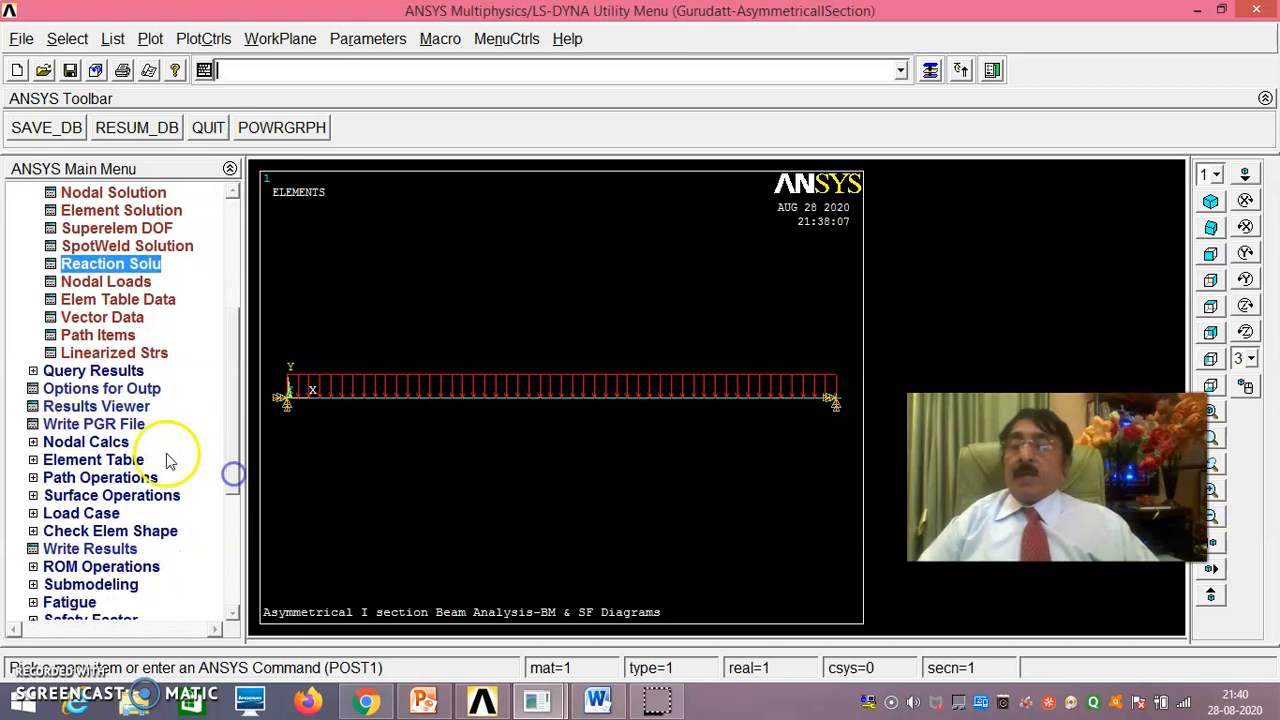
click(115, 477)
click(100, 299)
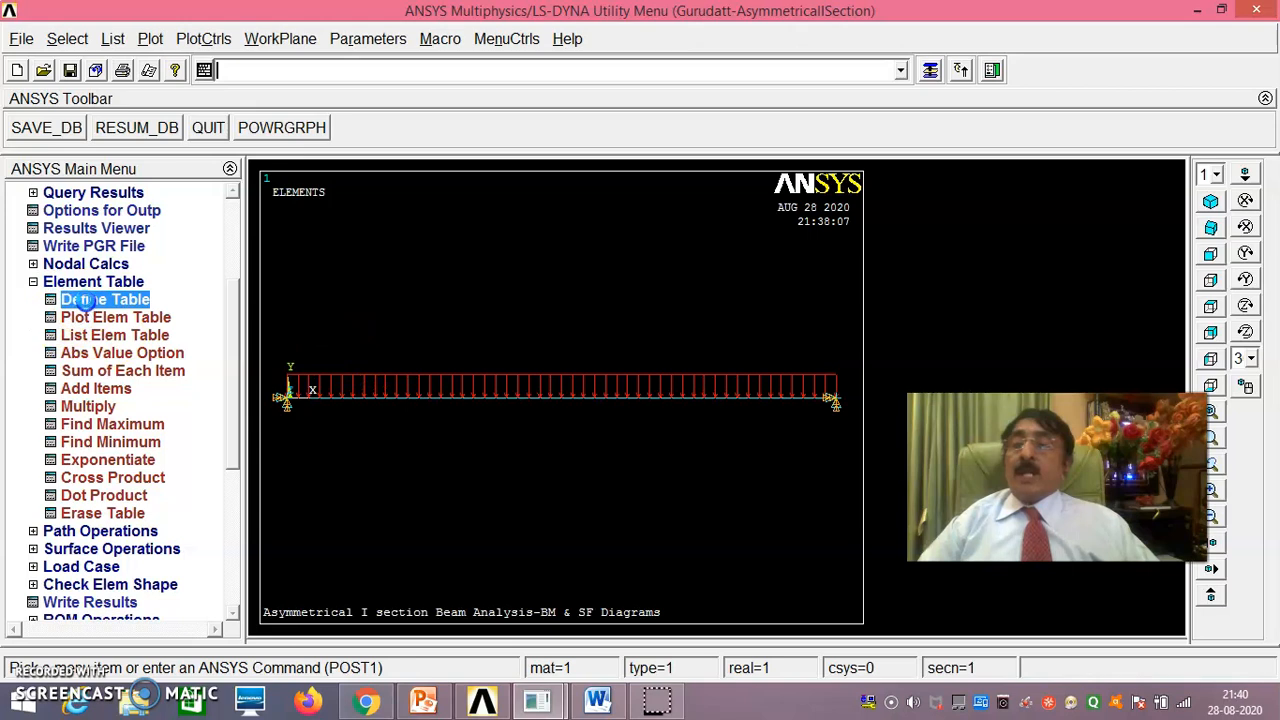
click(196, 483)
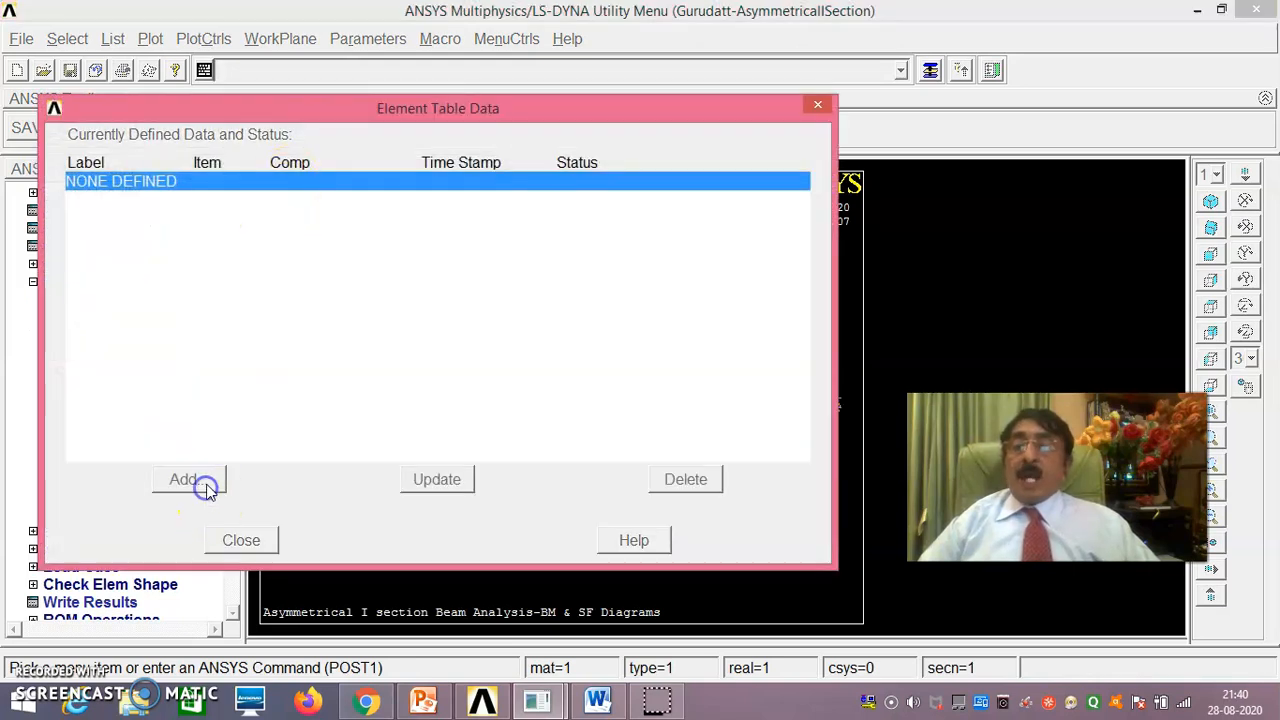
click(752, 352)
click(665, 383)
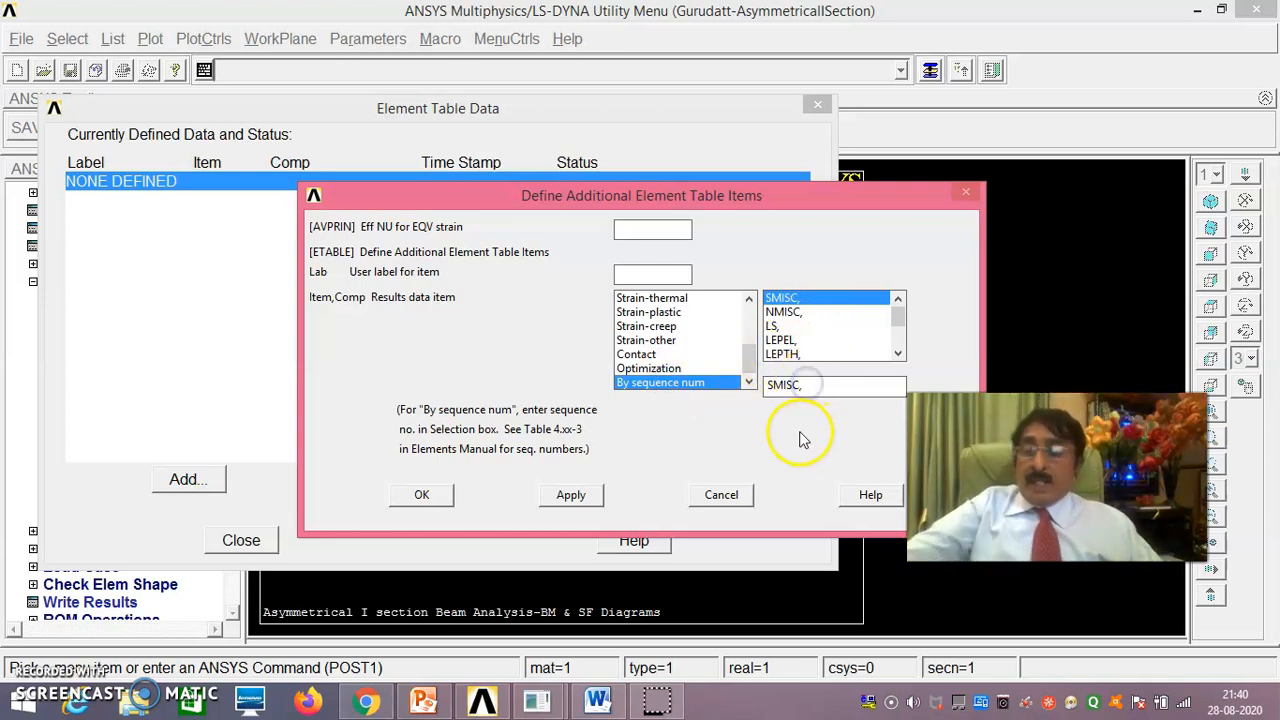
click(582, 497)
drag(749, 306, 749, 376)
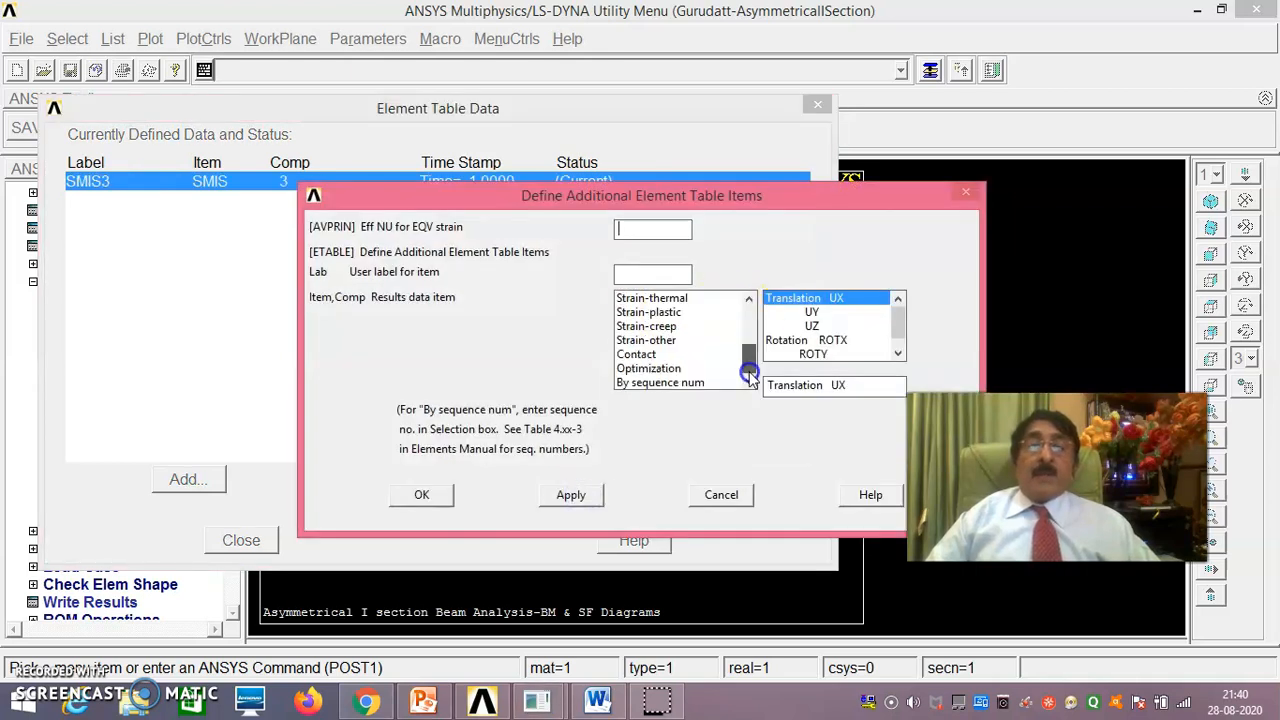
click(684, 386)
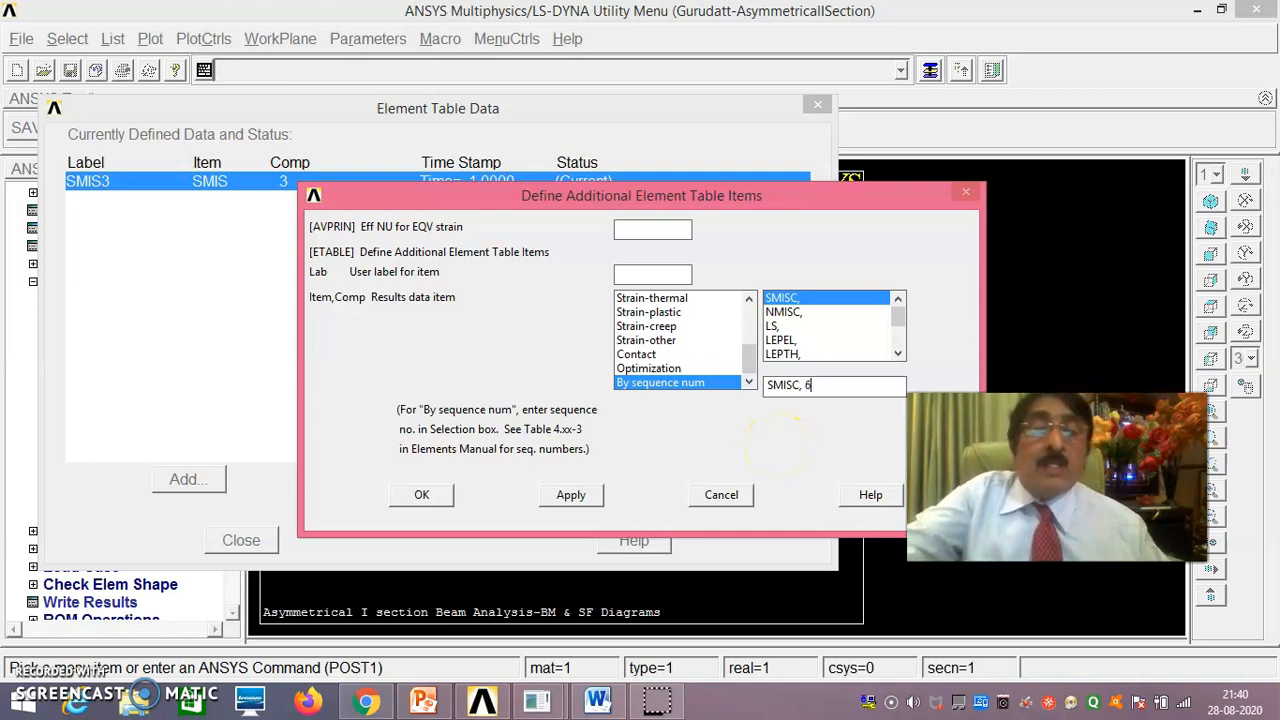
click(575, 498)
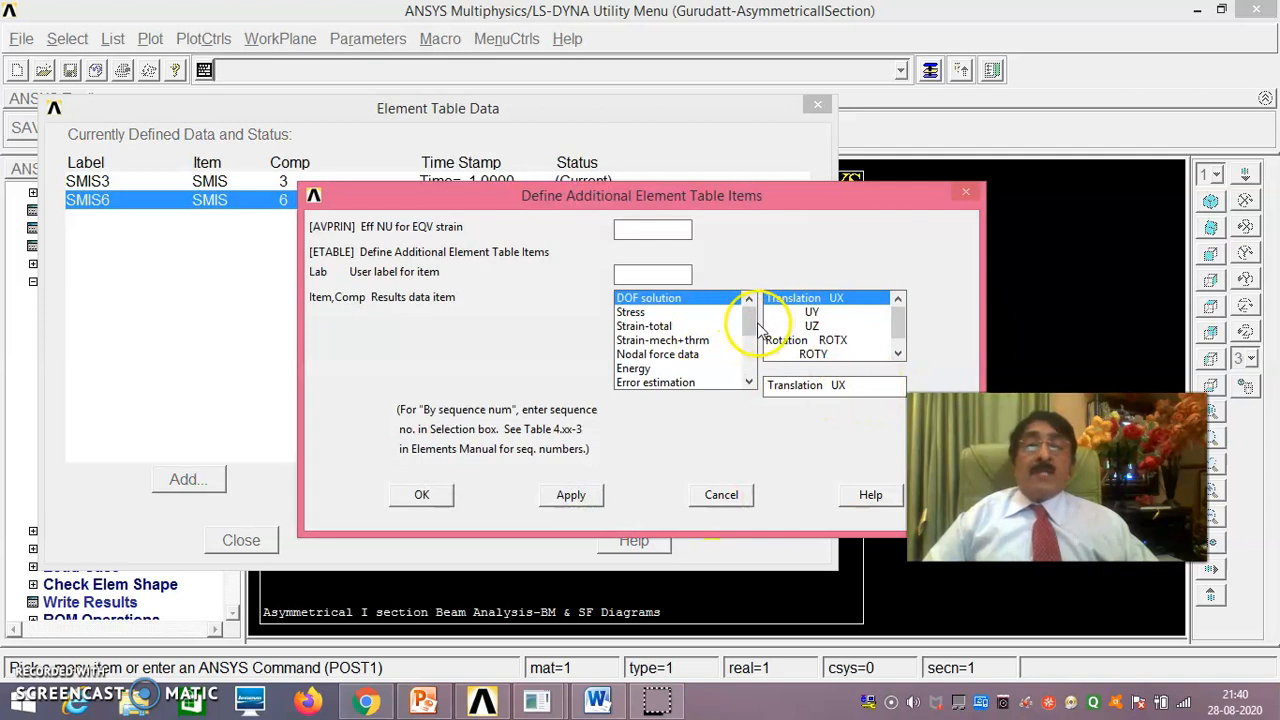
Add SMISC,16 and SMISC,19 by sequence number to the element table and close the table definition.
drag(743, 315, 749, 377)
click(693, 383)
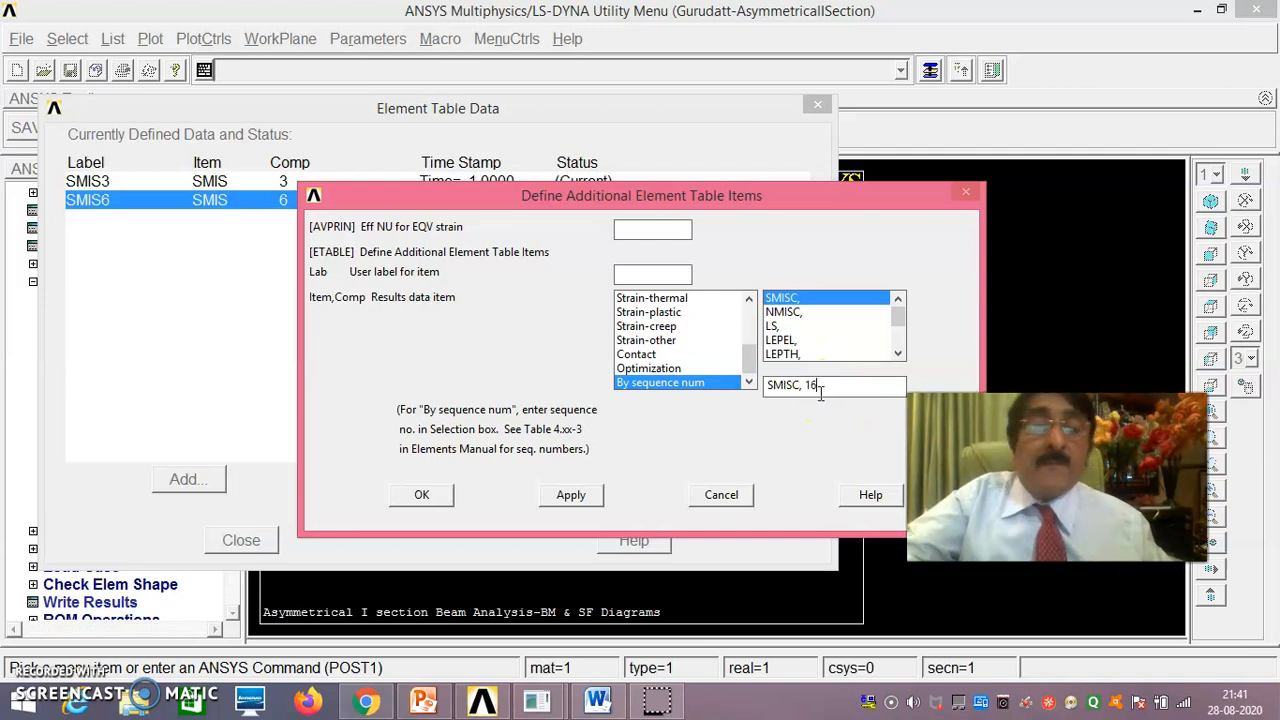
click(573, 495)
drag(748, 318, 751, 380)
click(690, 383)
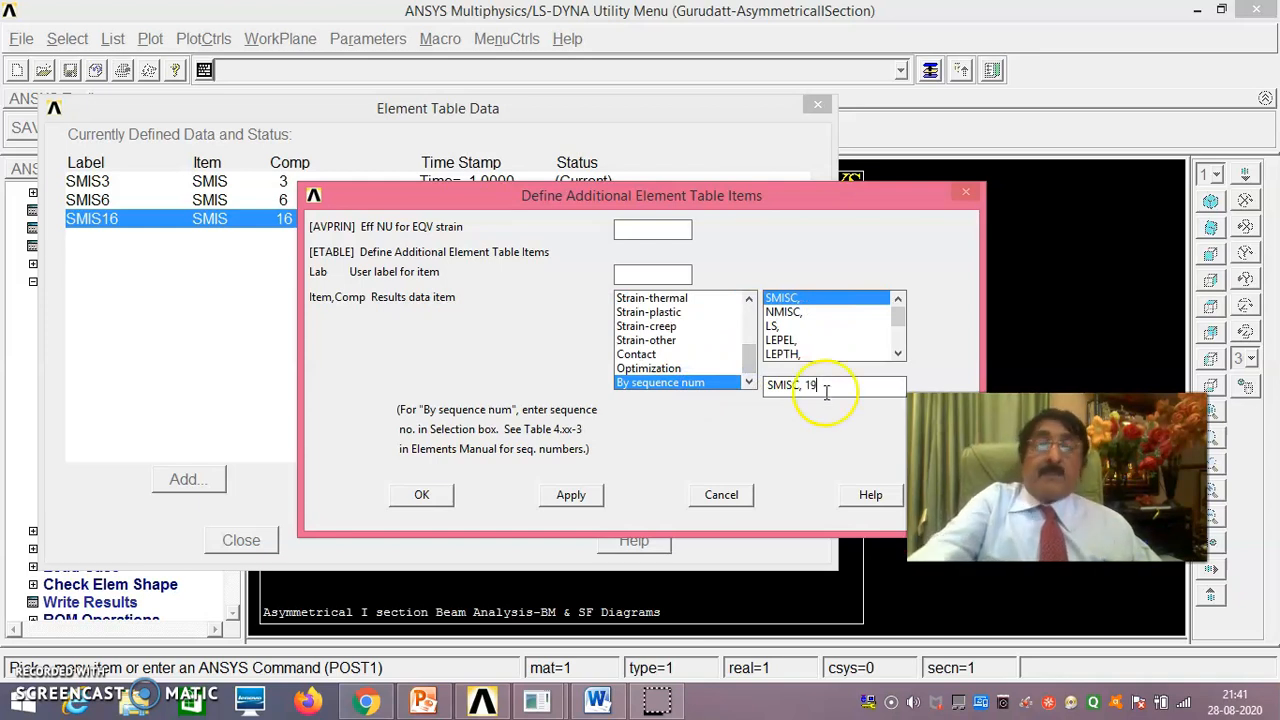
click(427, 495)
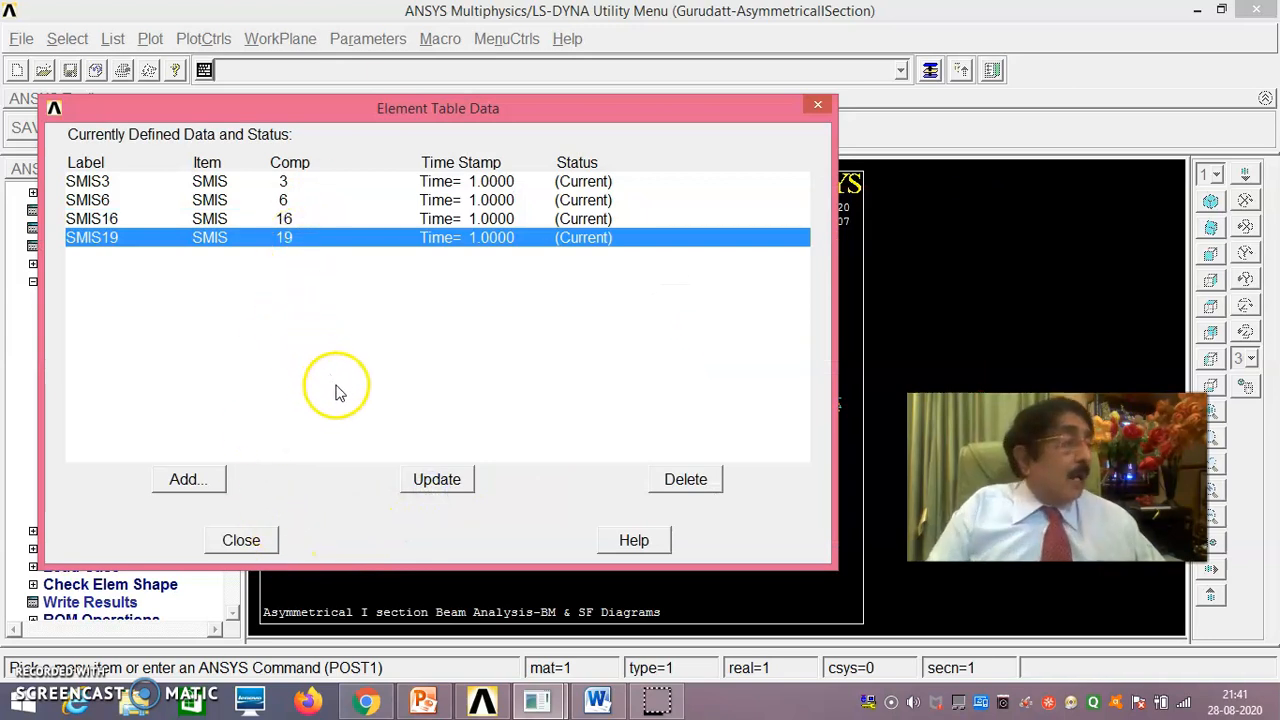
click(252, 540)
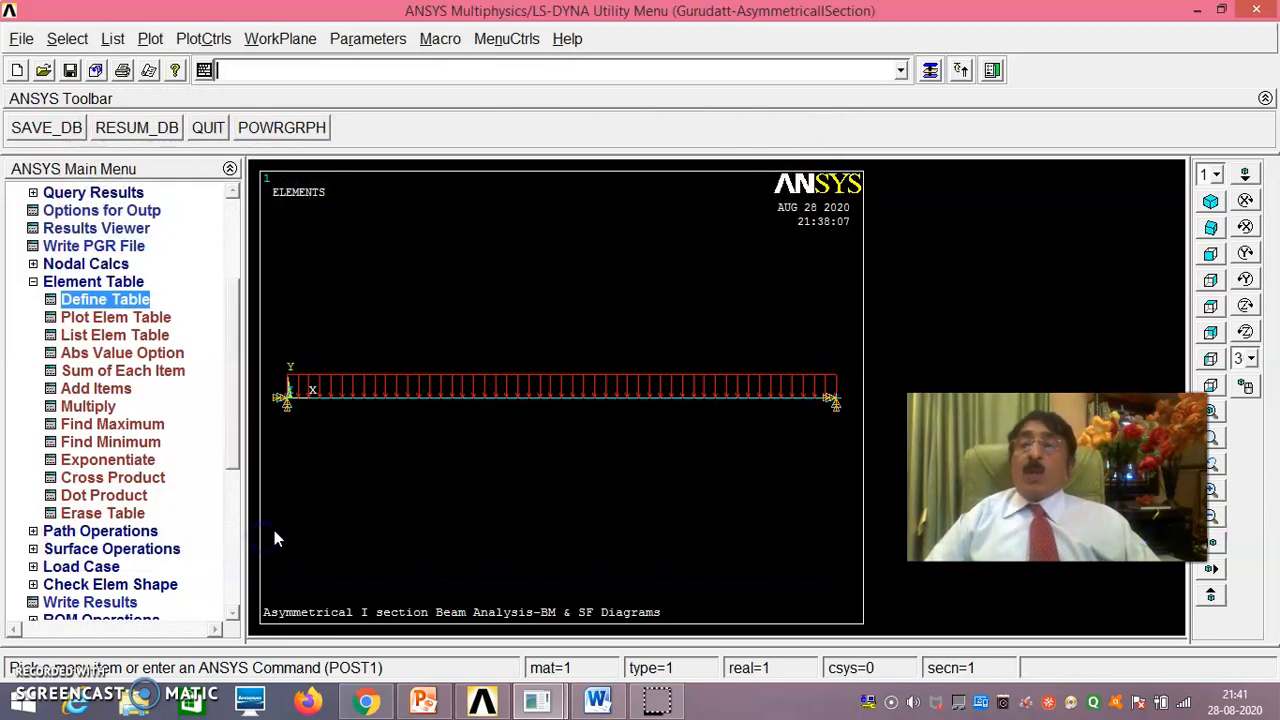
Plot the bending moment diagram as line-element results, with SMIS3 at node I and SMIS16 at node J.
click(33, 281)
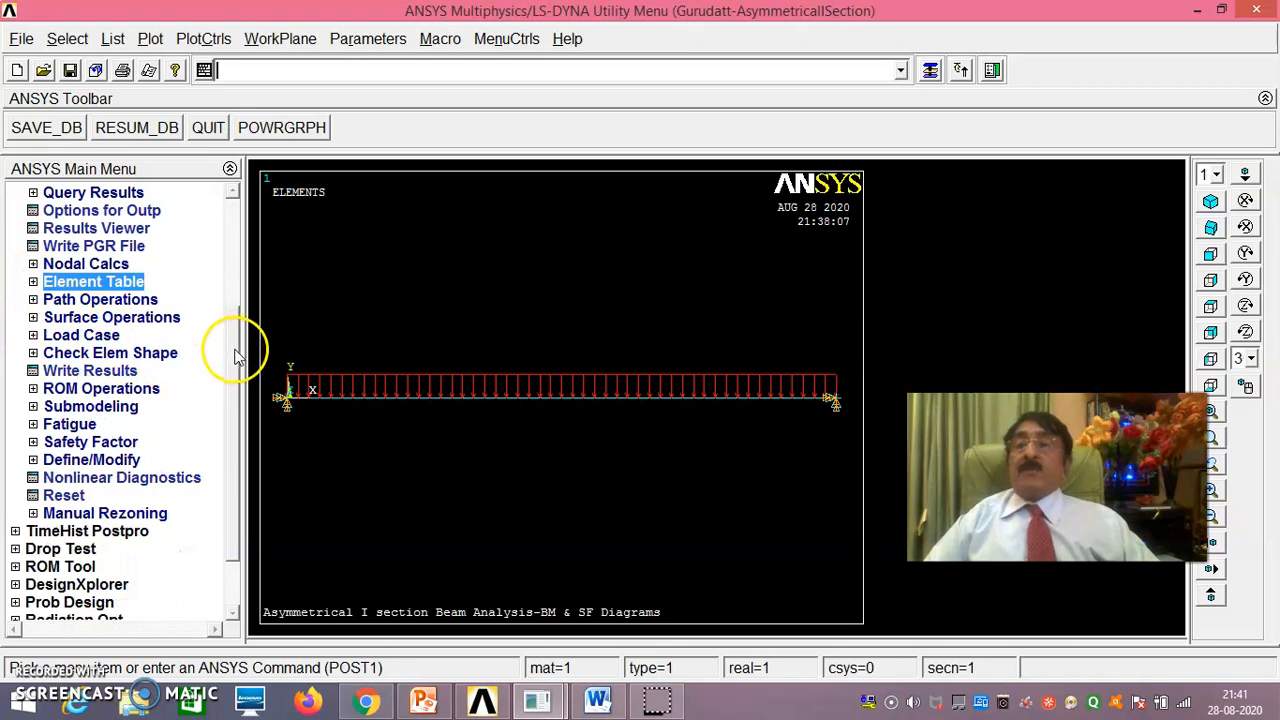
scroll(245, 325, up, 1)
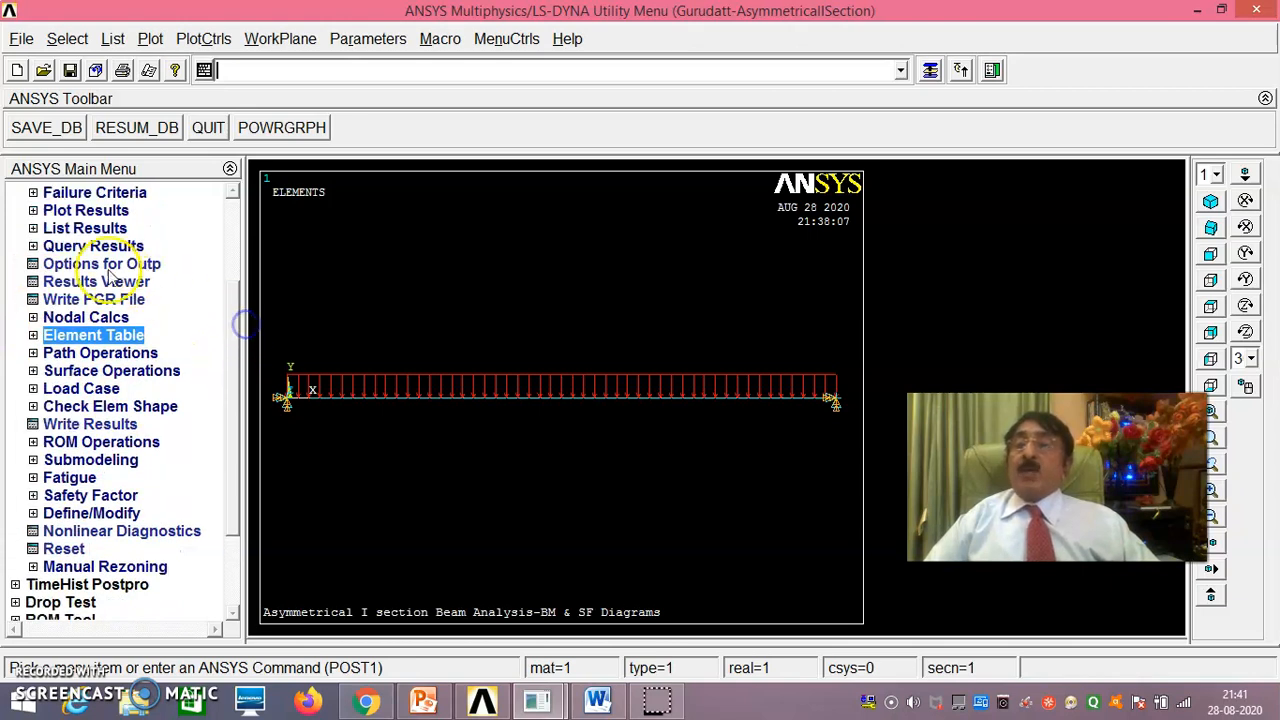
click(100, 211)
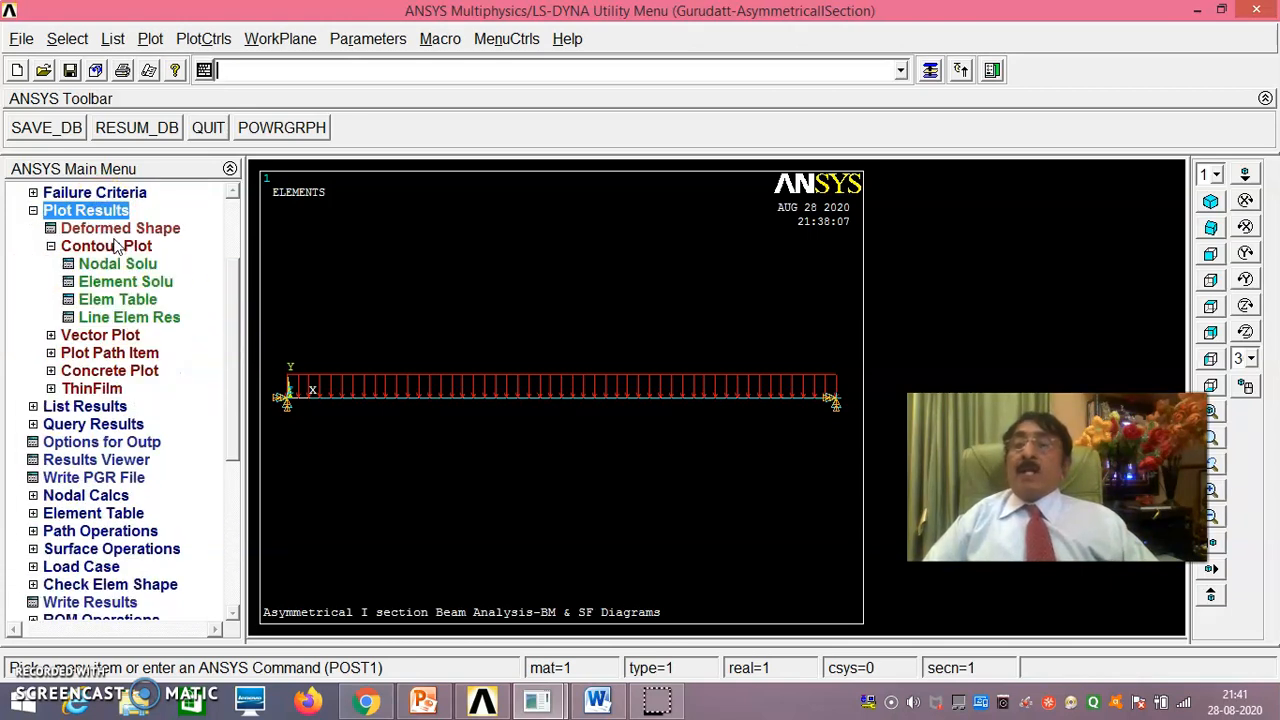
click(143, 320)
click(789, 279)
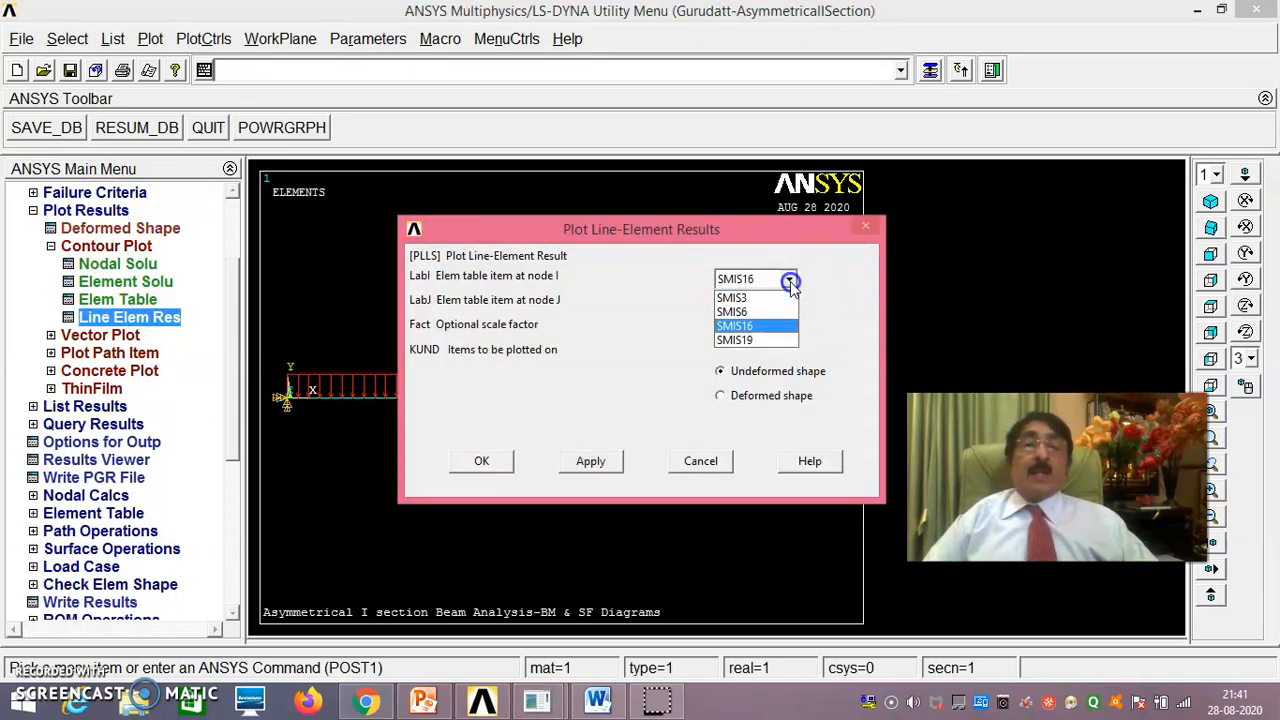
click(745, 298)
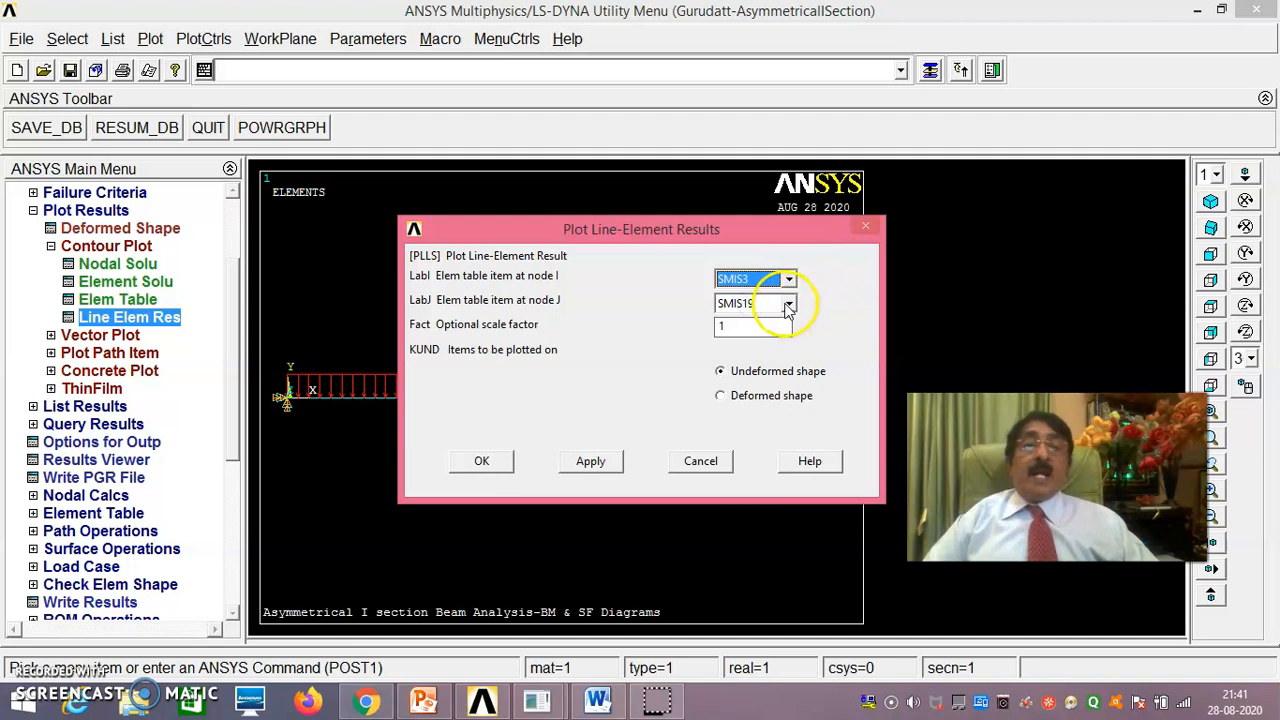
click(789, 303)
click(748, 350)
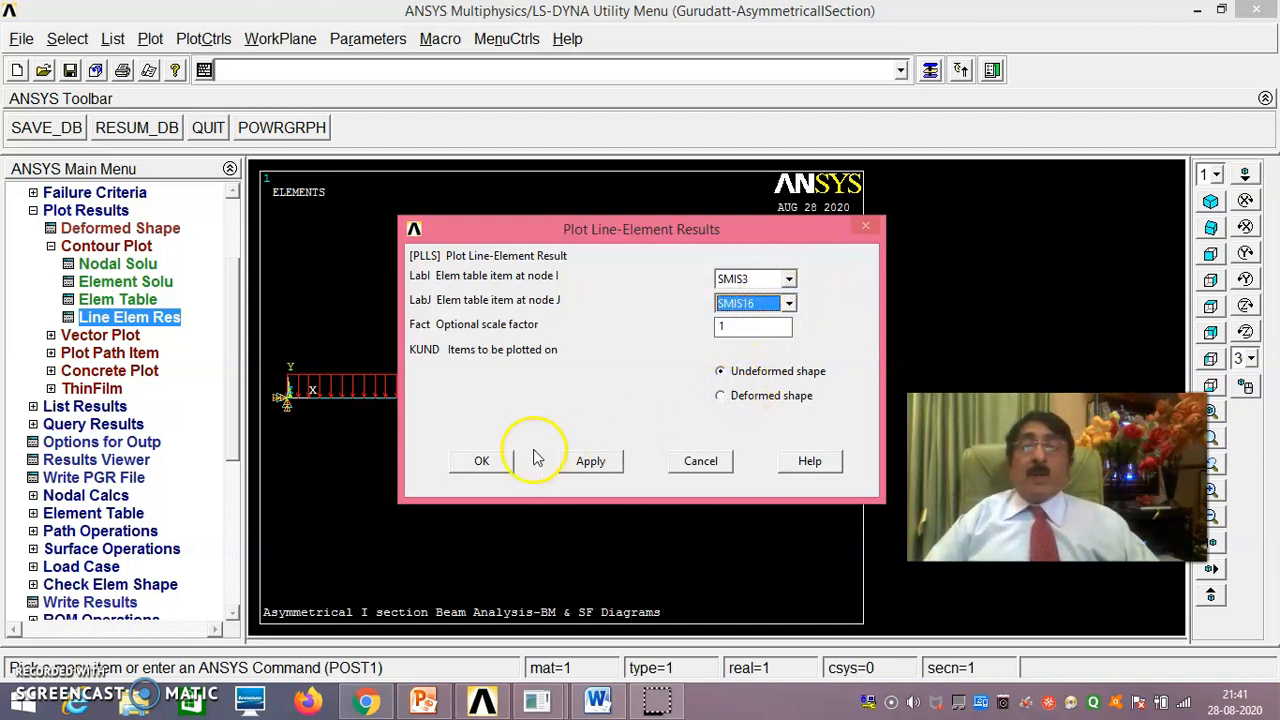
click(484, 460)
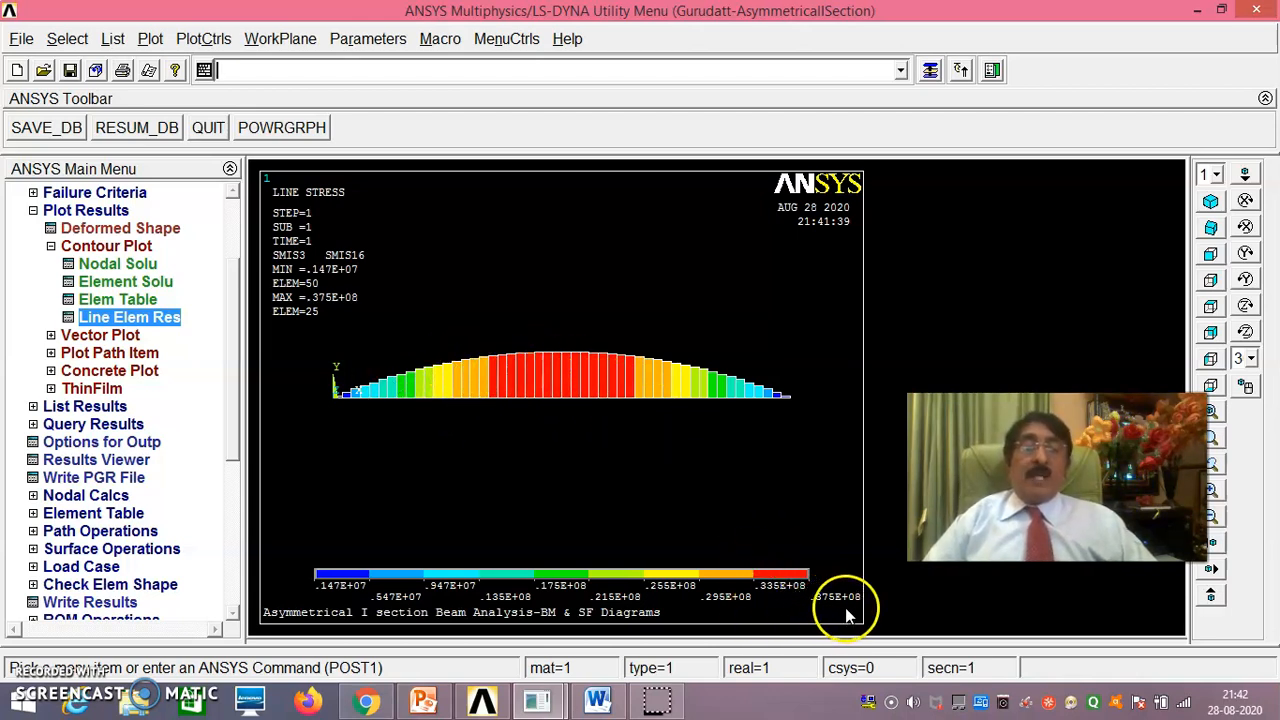
click(203, 40)
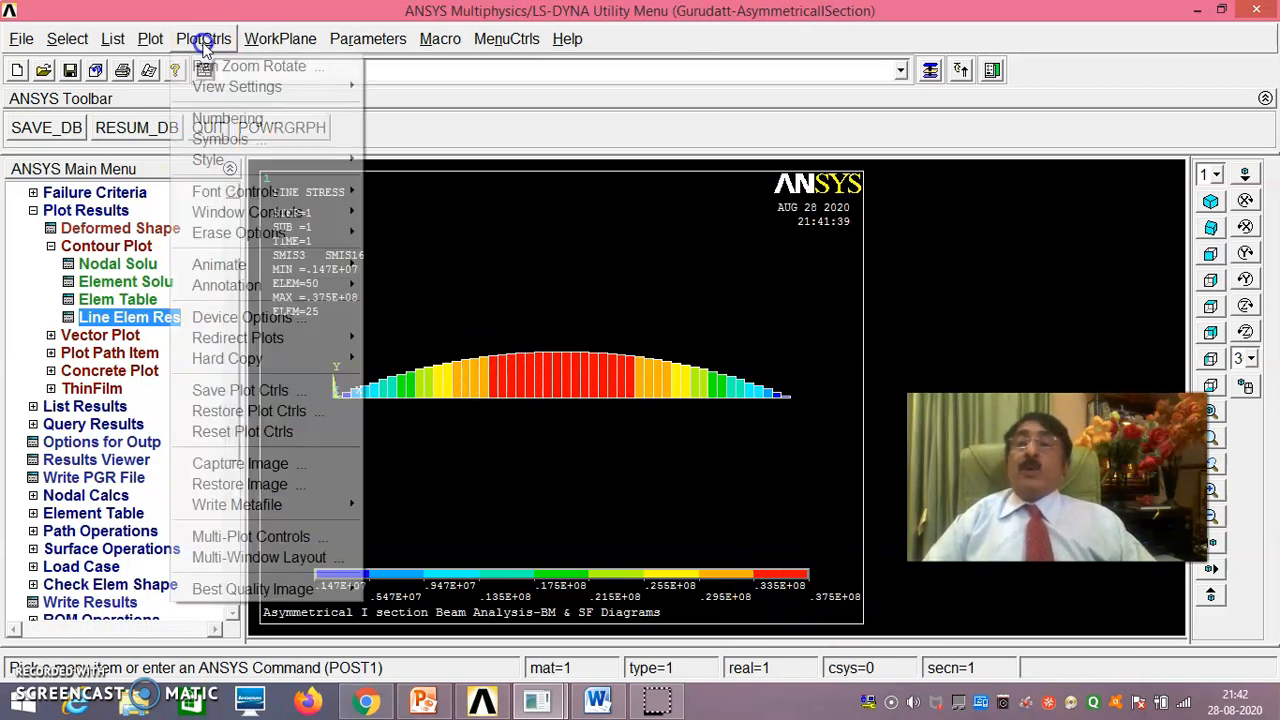
mouse_move(340, 505)
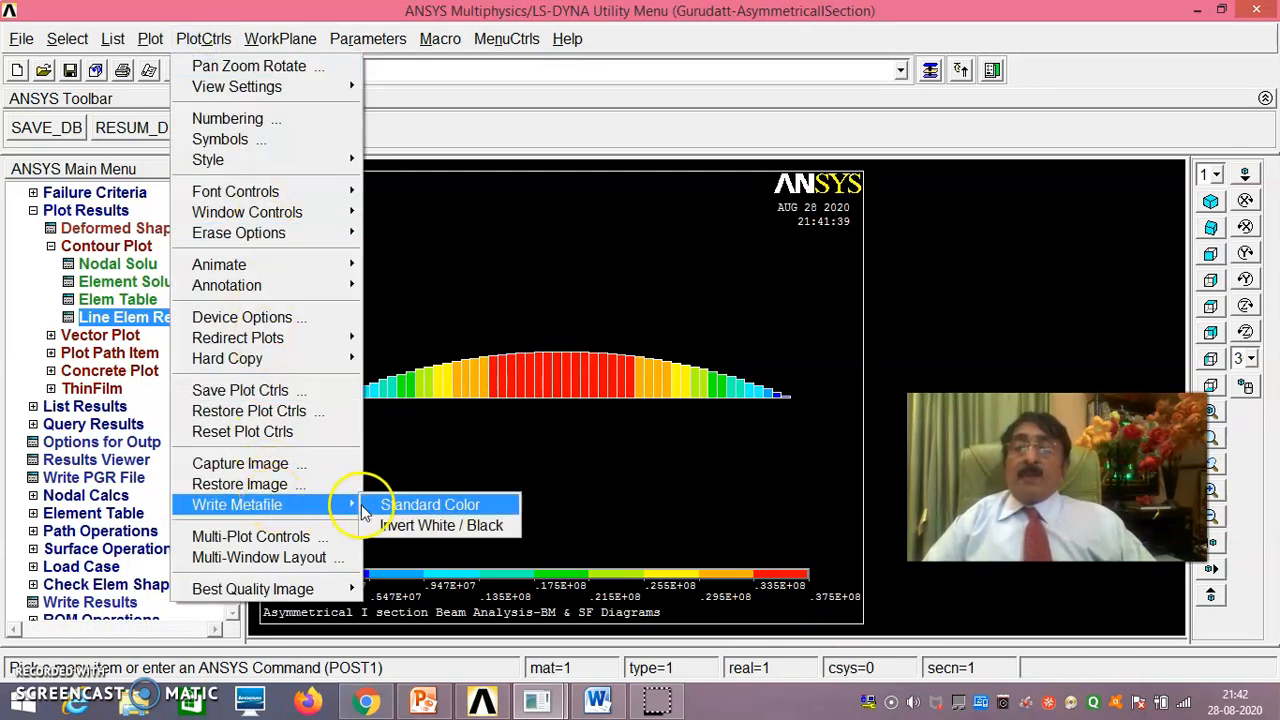
click(405, 528)
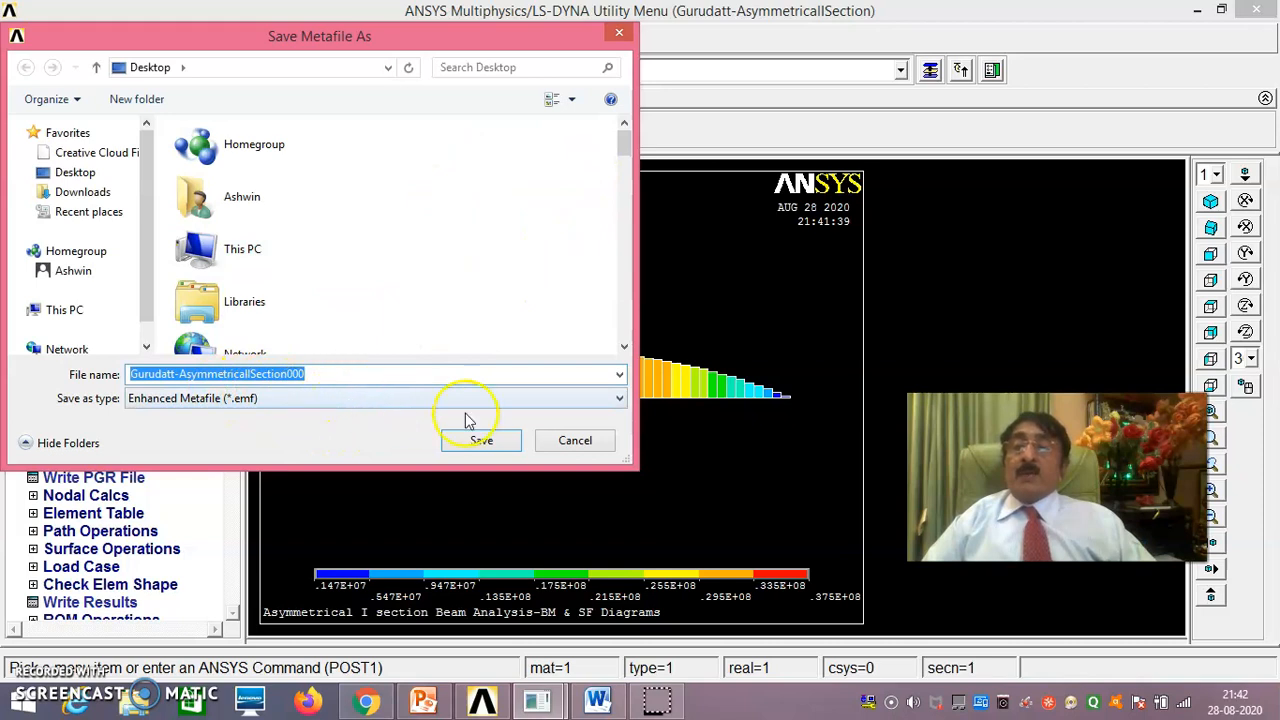
click(575, 441)
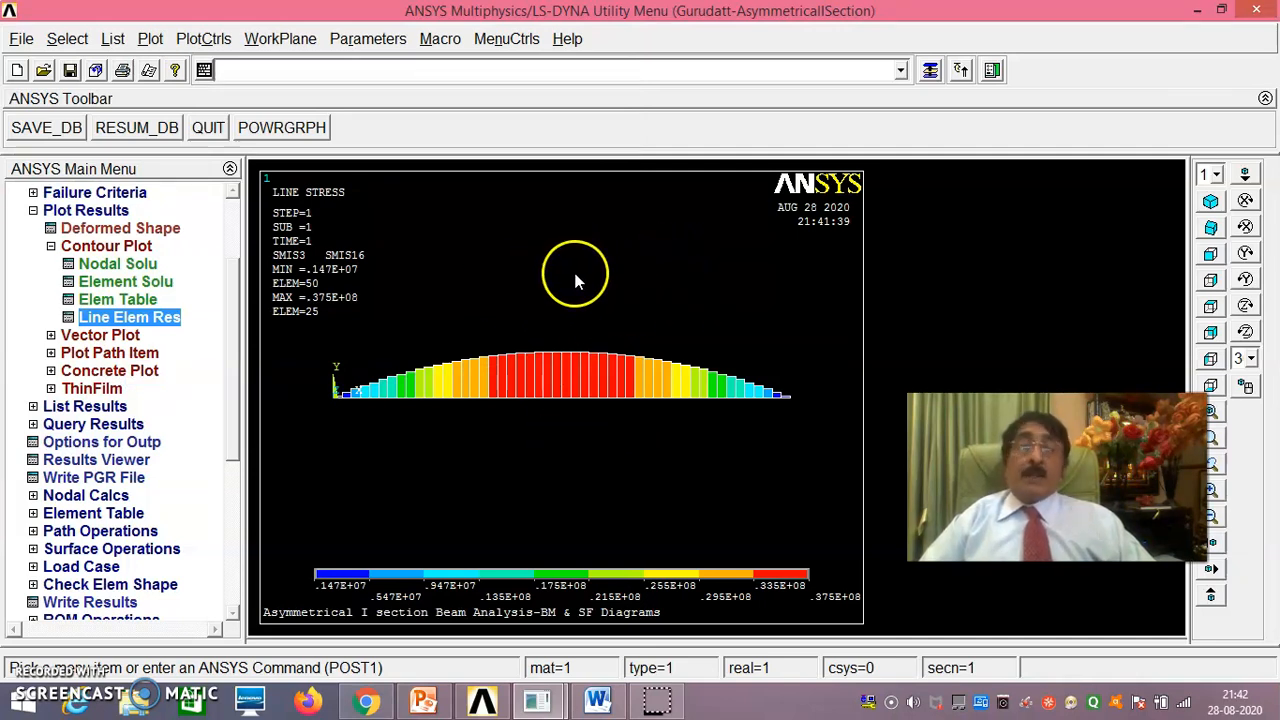
Plot the shear force diagram as line-element results, with SMIS6 at node I and SMIS19 at node J.
click(129, 319)
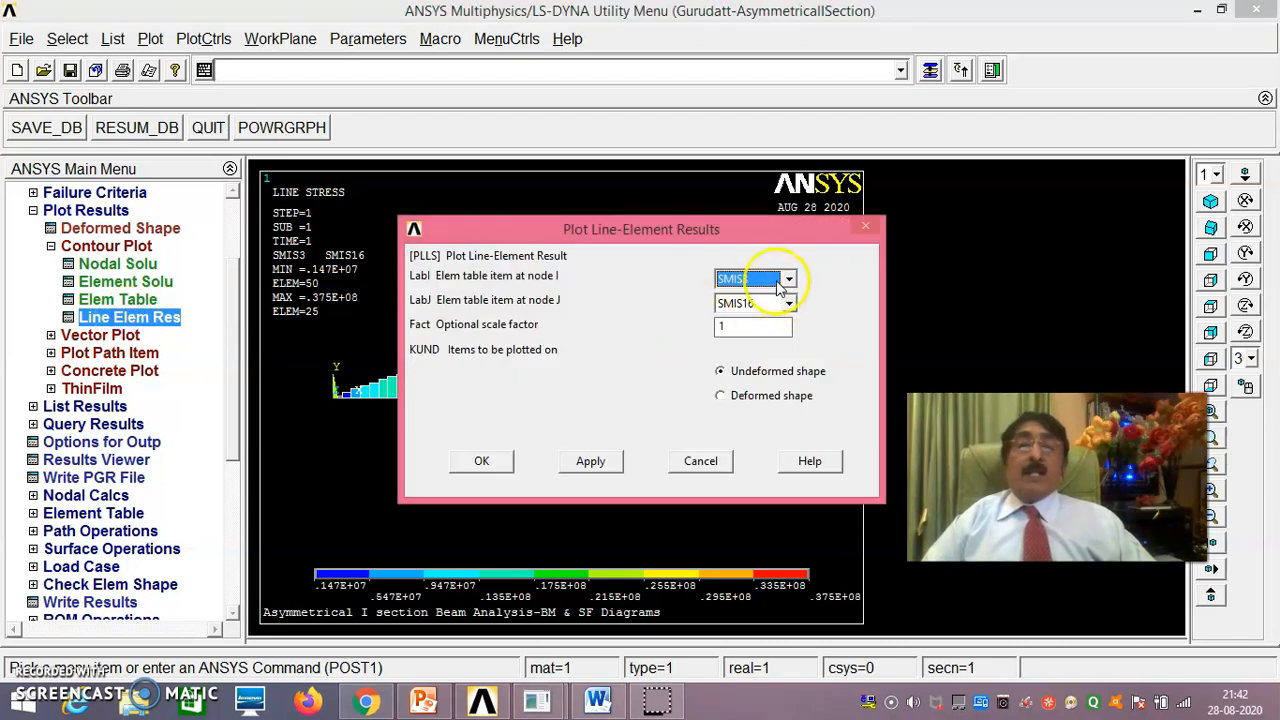
click(788, 281)
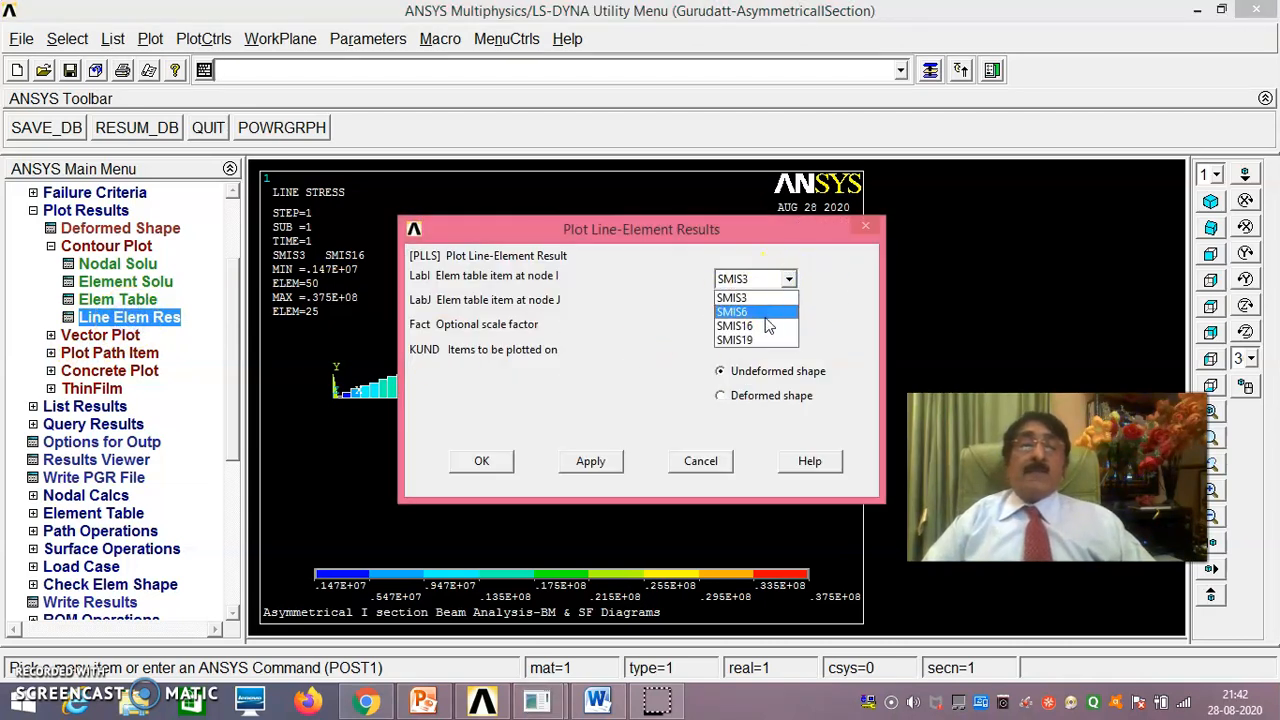
click(764, 314)
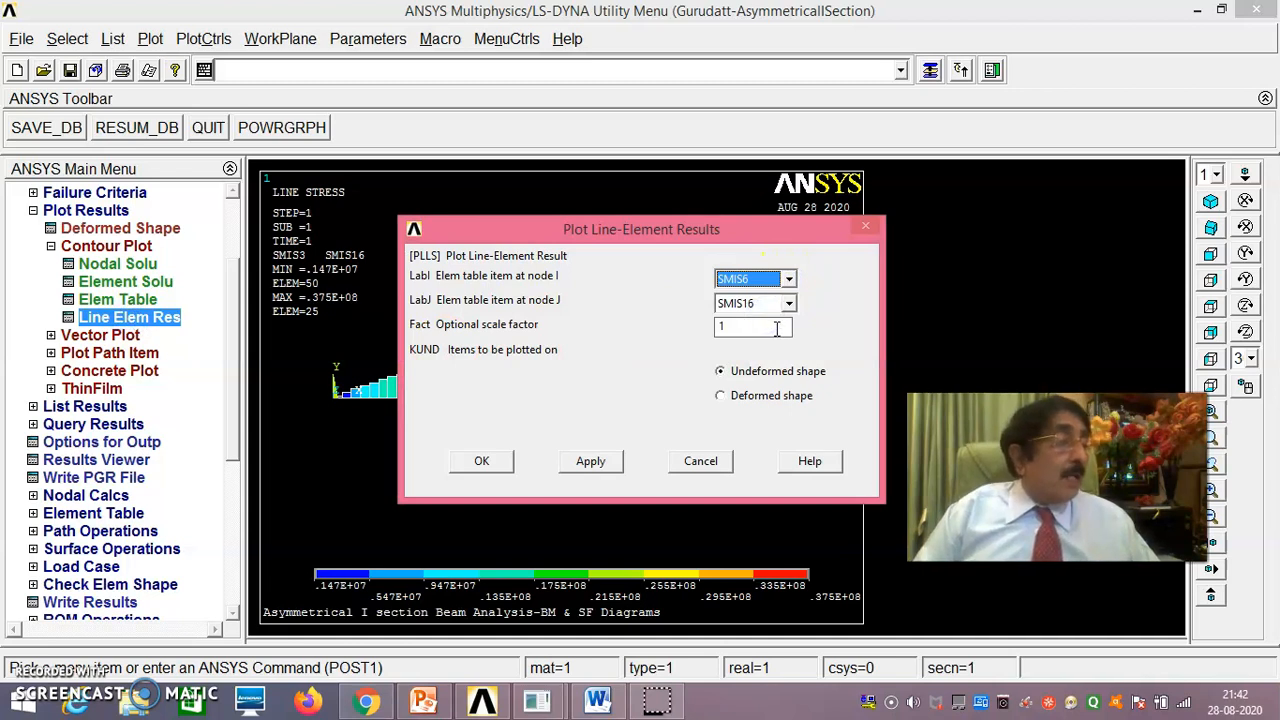
click(789, 303)
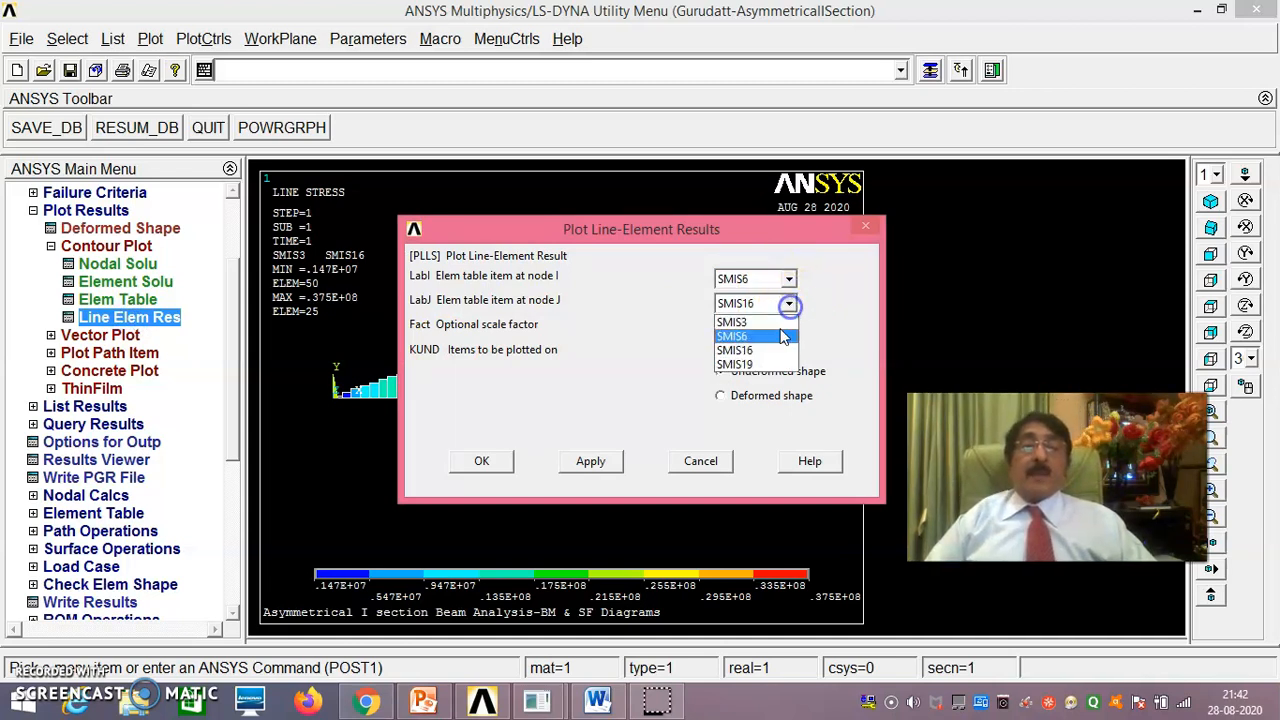
click(768, 366)
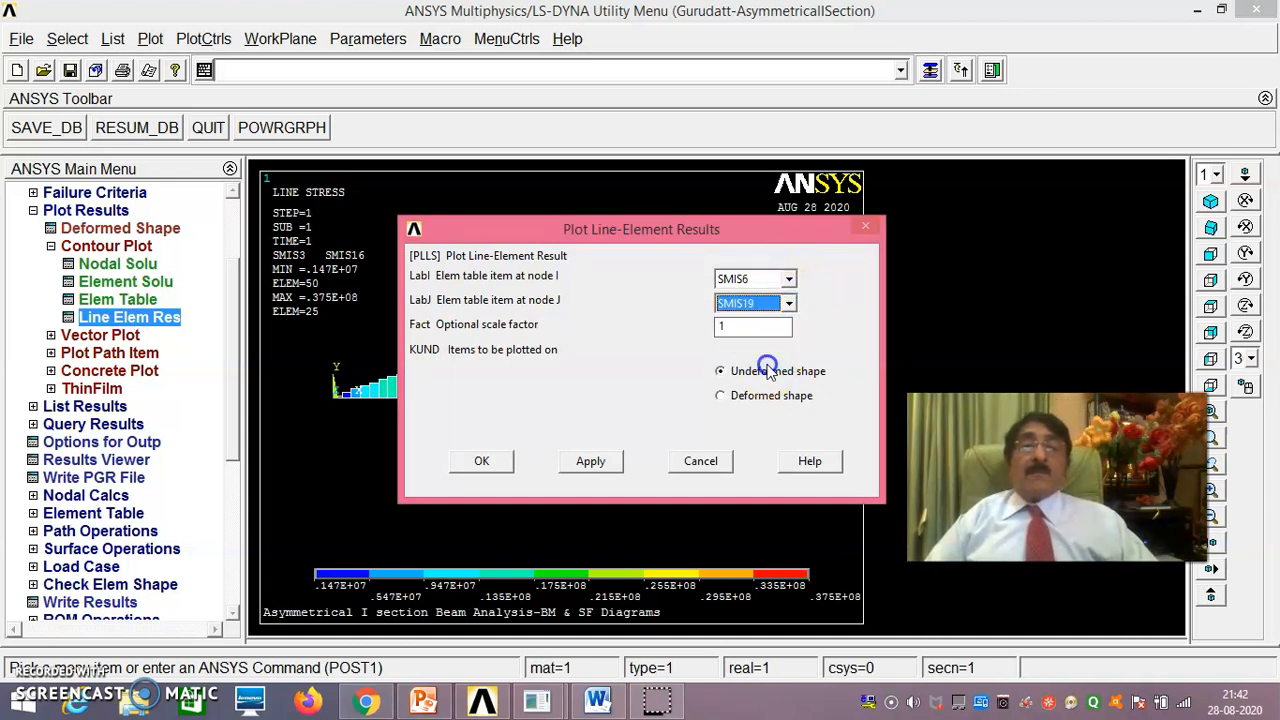
click(491, 470)
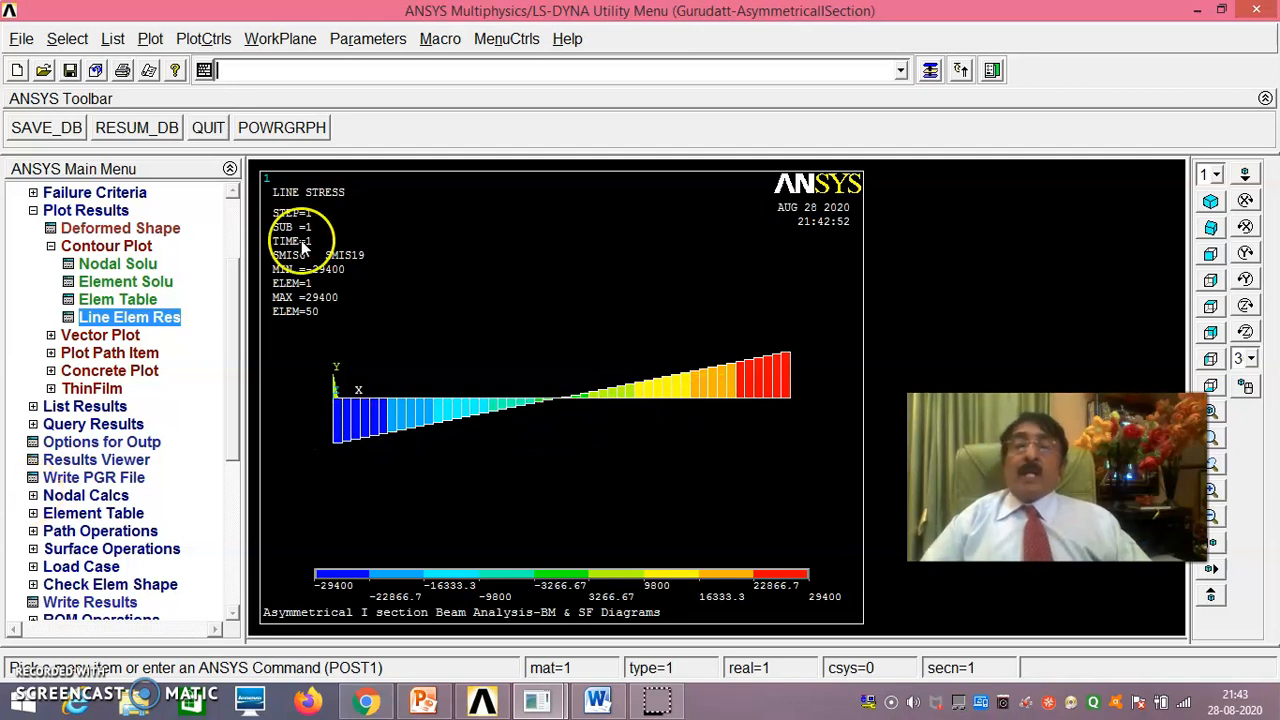
click(200, 38)
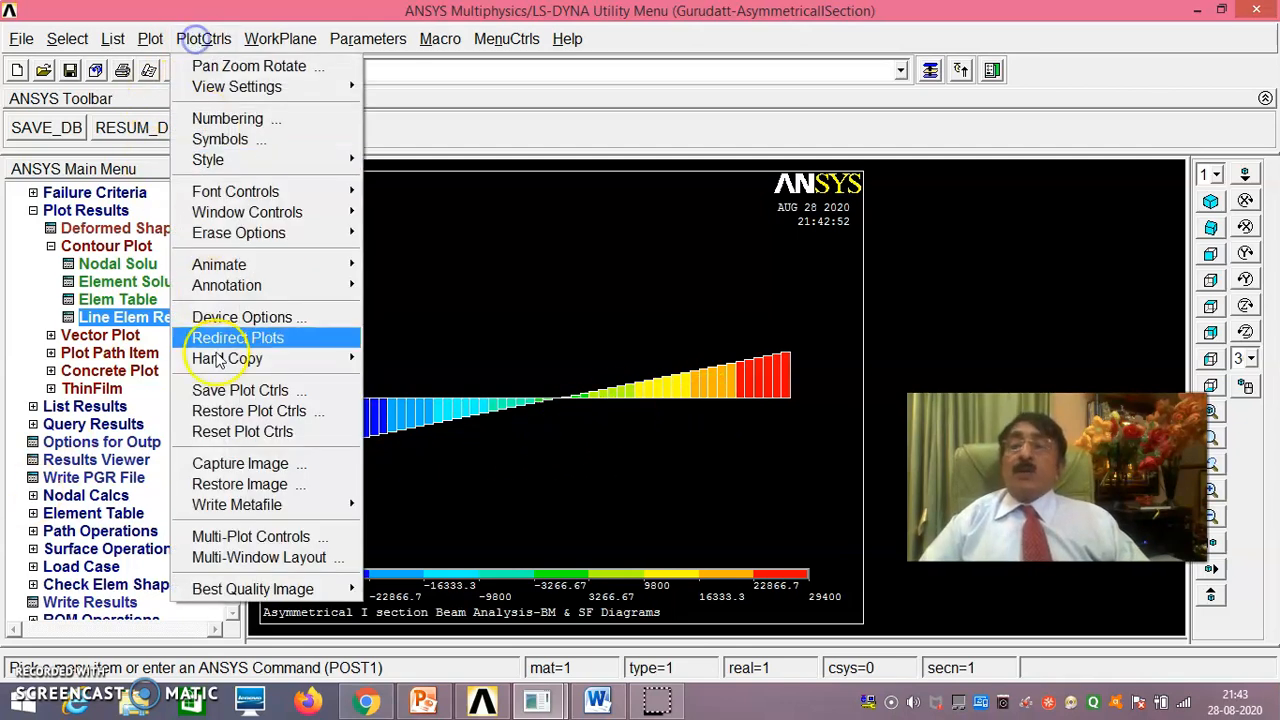
mouse_move(245, 507)
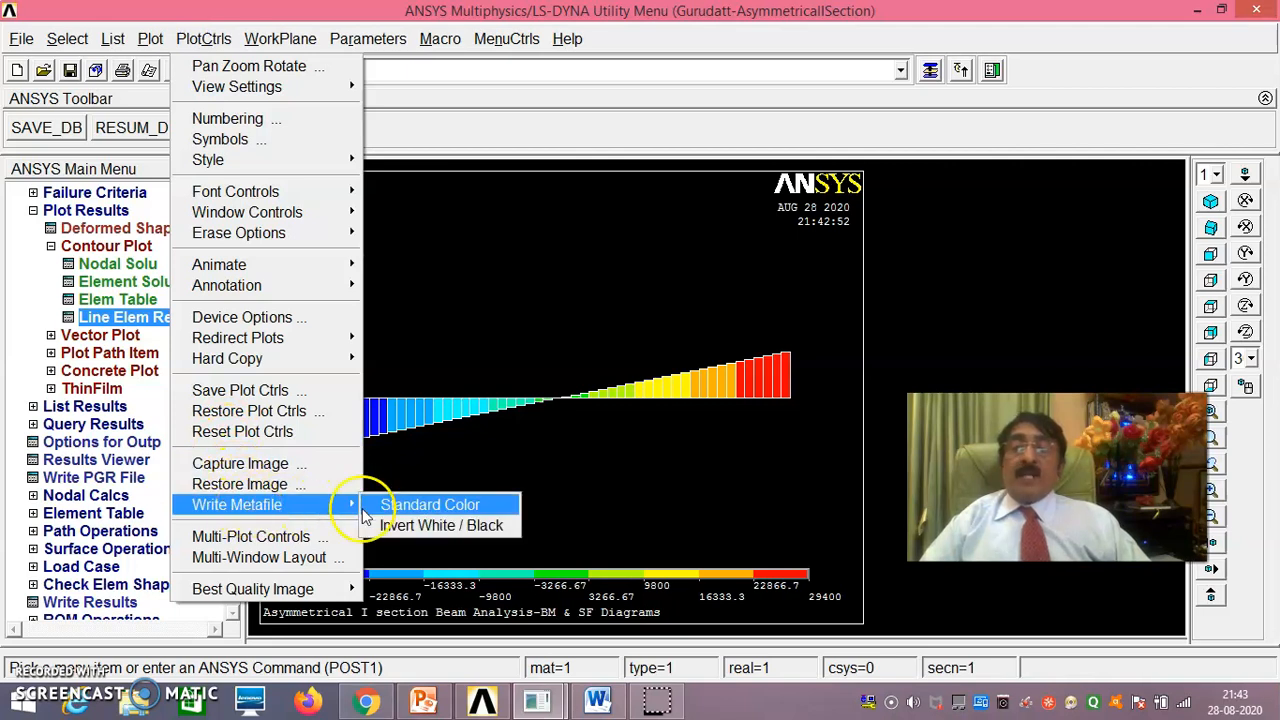
click(538, 283)
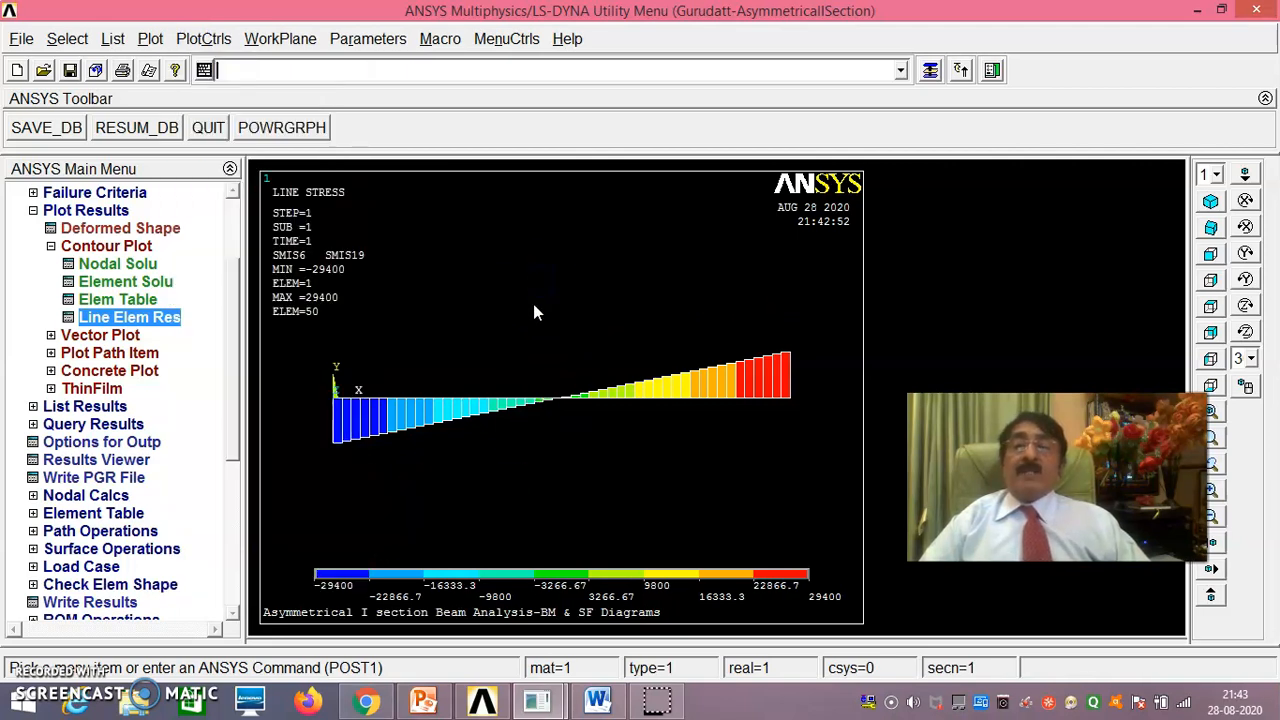